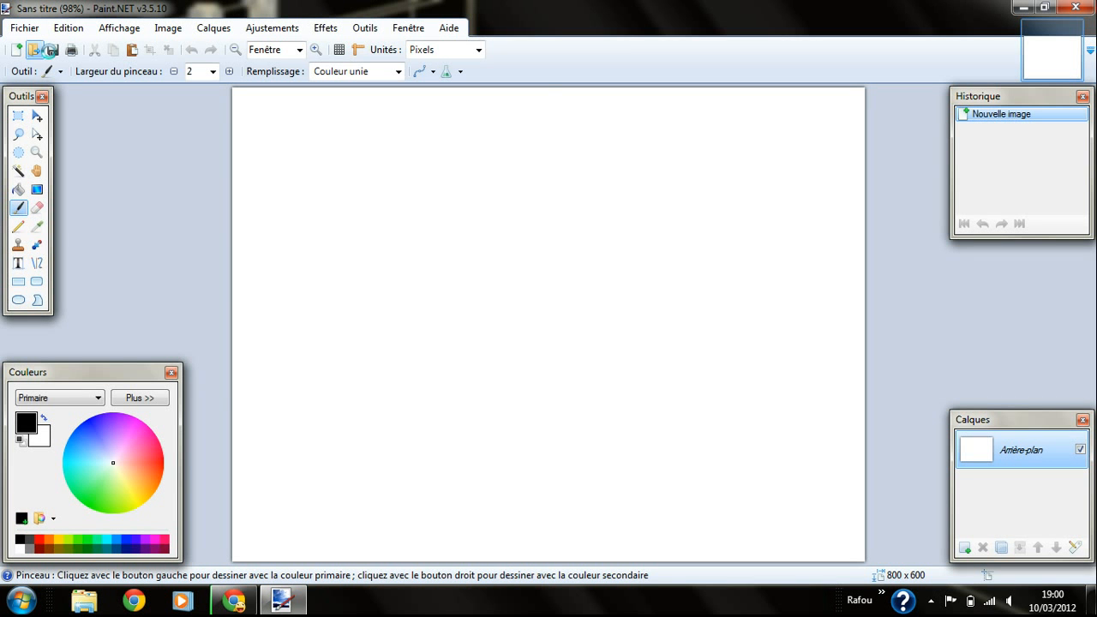
# Open R Wallpaper.png from the Fonds d'écran folder
pyautogui.click(34, 51)
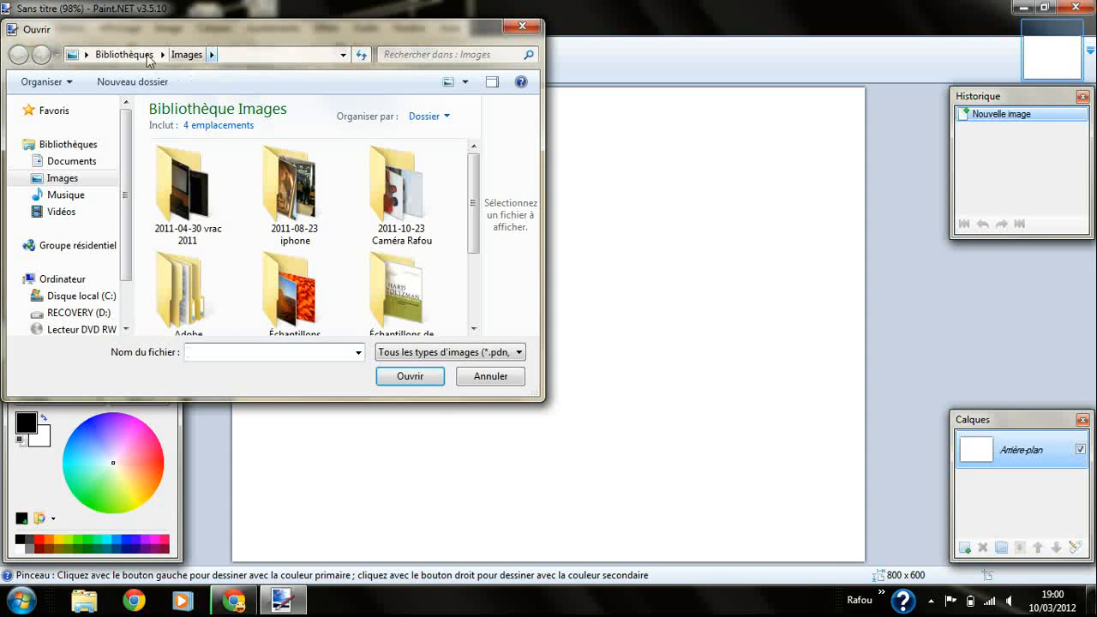
pyautogui.click(88, 55)
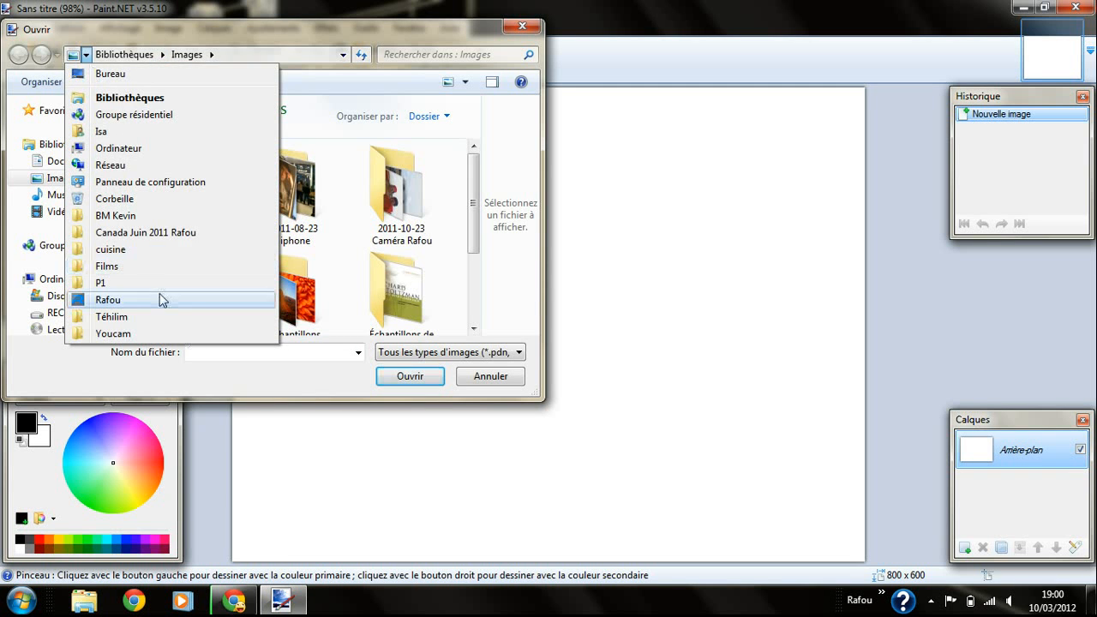
pyautogui.click(162, 296)
pyautogui.click(129, 55)
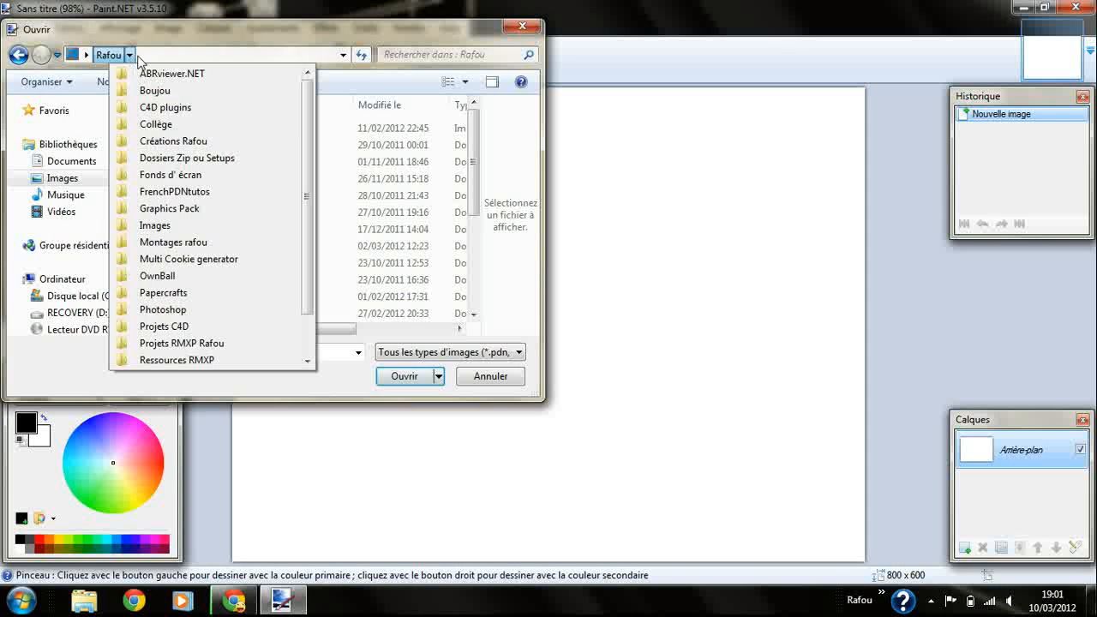
pyautogui.click(197, 174)
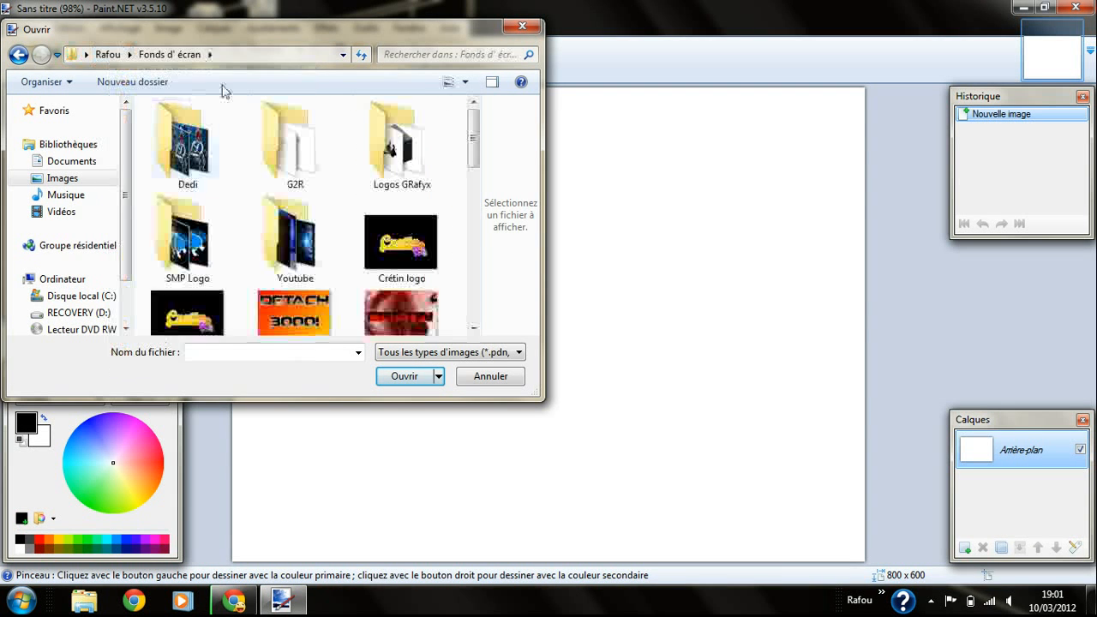
pyautogui.moveTo(472, 146); pyautogui.dragTo(472, 283)
pyautogui.doubleClick(196, 242)
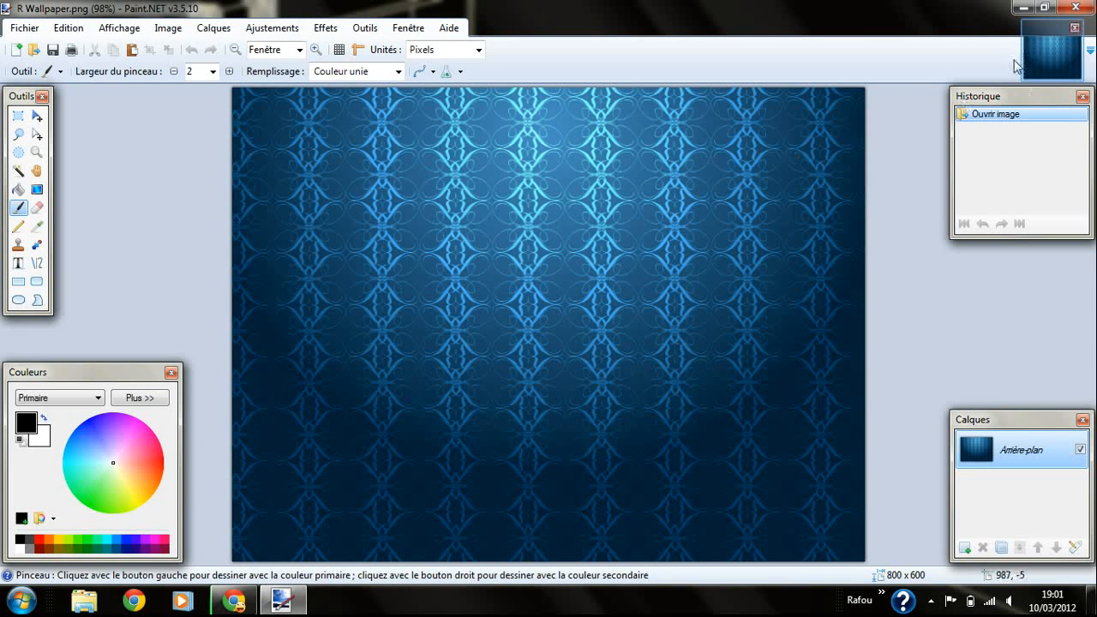
# Create a new image of 1200 x 900 pixels with the proportions locked
pyautogui.click(18, 48)
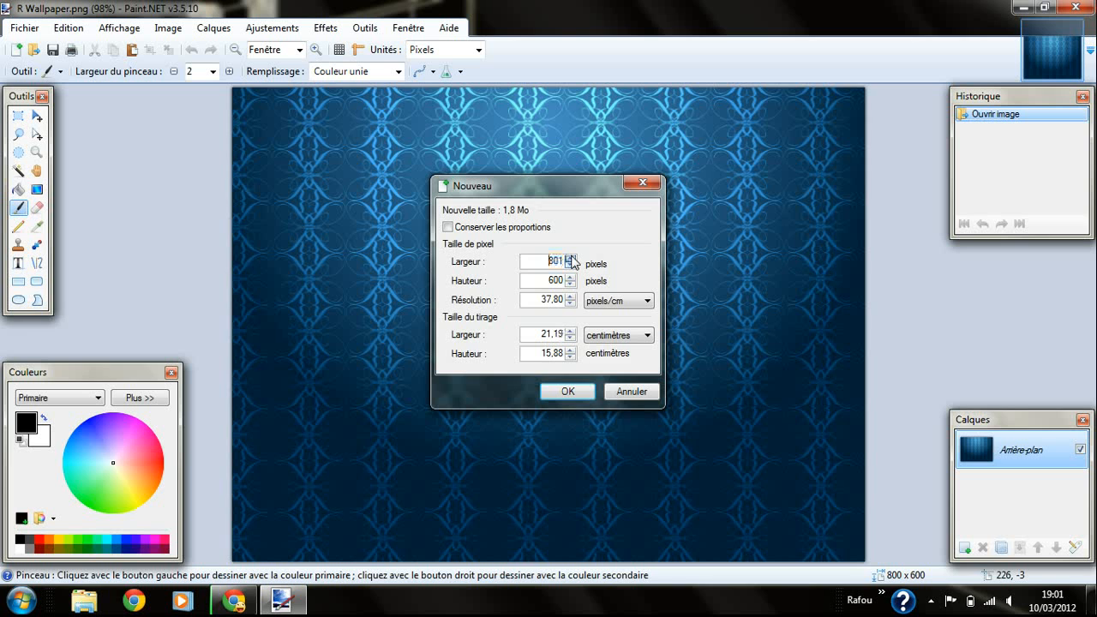
pyautogui.click(448, 227)
pyautogui.click(569, 257)
pyautogui.moveTo(569, 259); pyautogui.dragTo(571, 262)
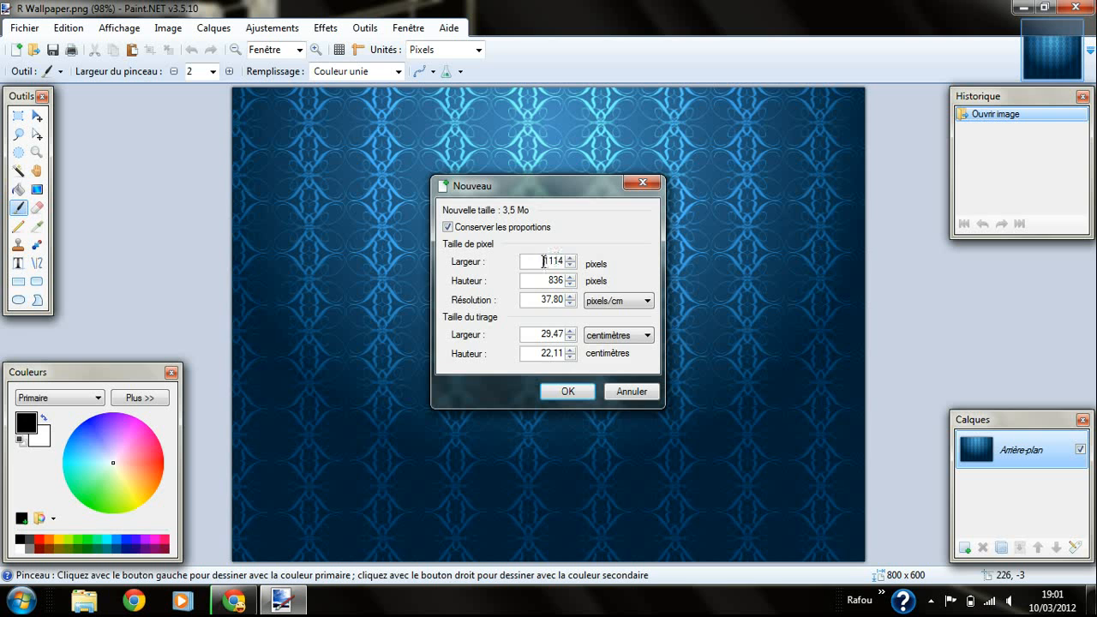
pyautogui.write('200')
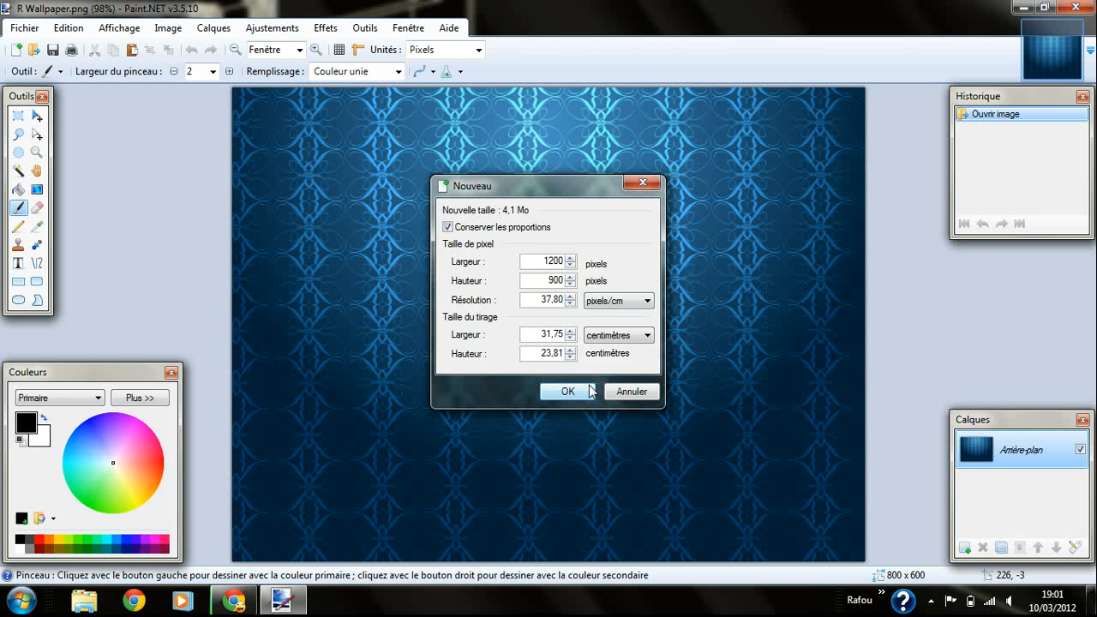
pyautogui.click(569, 391)
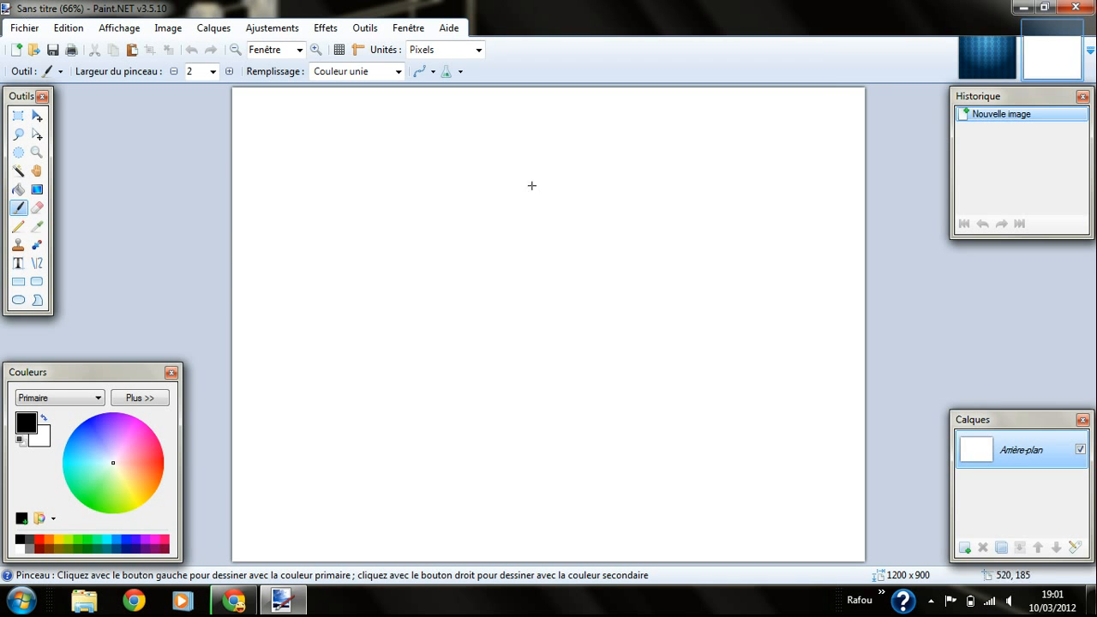
# Fill the whole blank 1200 x 900 image with solid dark blue, using the wallpaper as colour reference
pyautogui.click(987, 50)
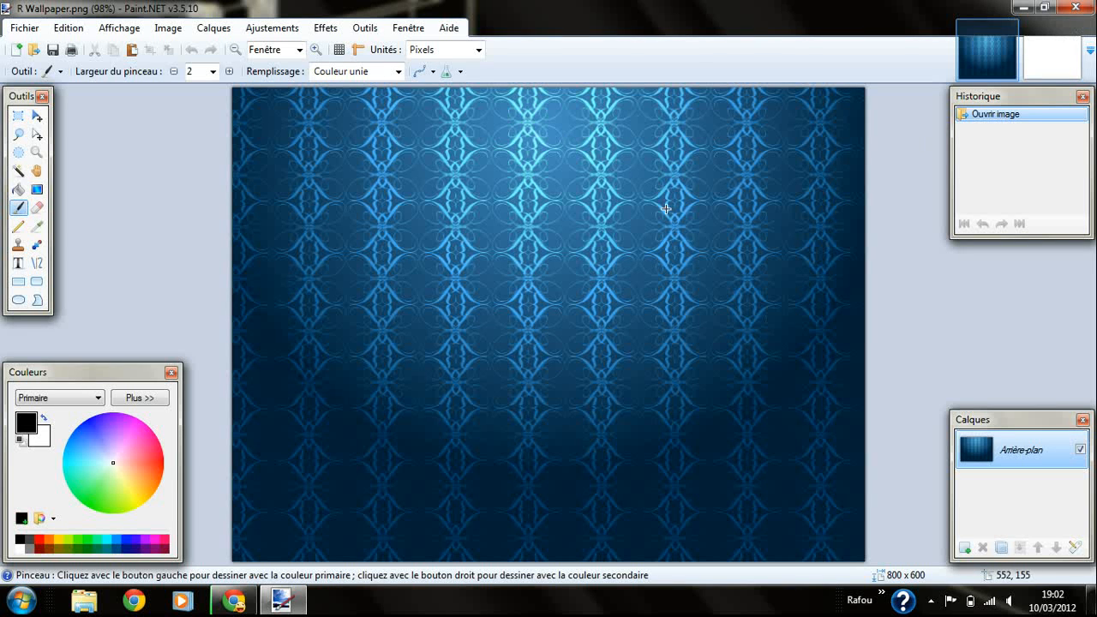
pyautogui.click(1029, 64)
pyautogui.hotkey('ctrl', 'Tab')
pyautogui.click(1038, 68)
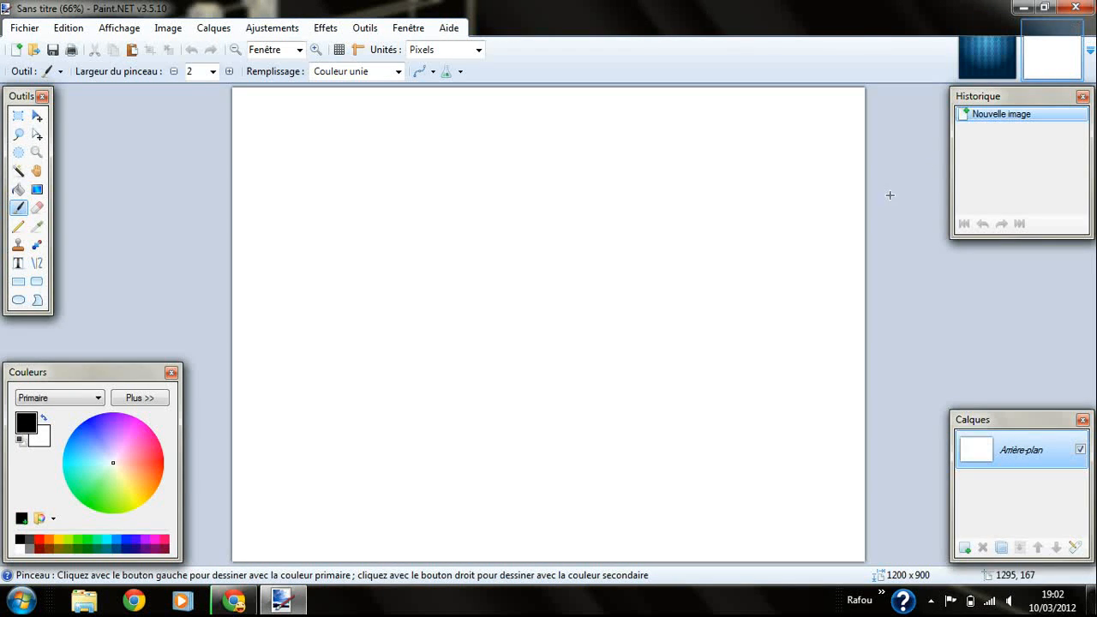
pyautogui.click(114, 549)
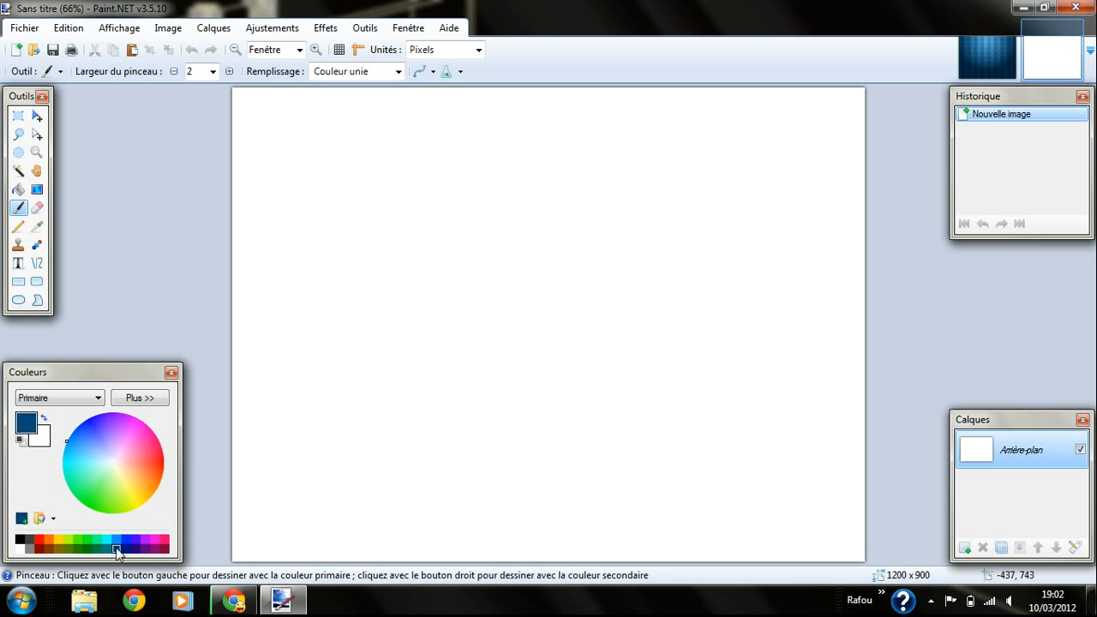
pyautogui.click(18, 190)
pyautogui.click(531, 208)
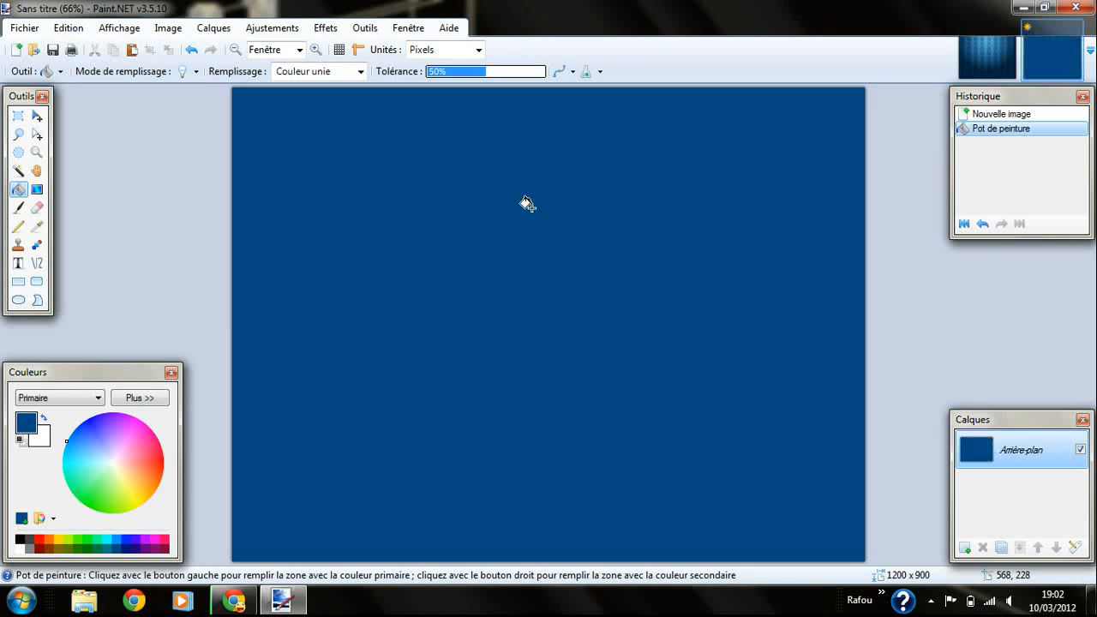
# Duplicate the blue background layer and darken the copy with a luminosity curve bent below the diagonal
pyautogui.click(1000, 547)
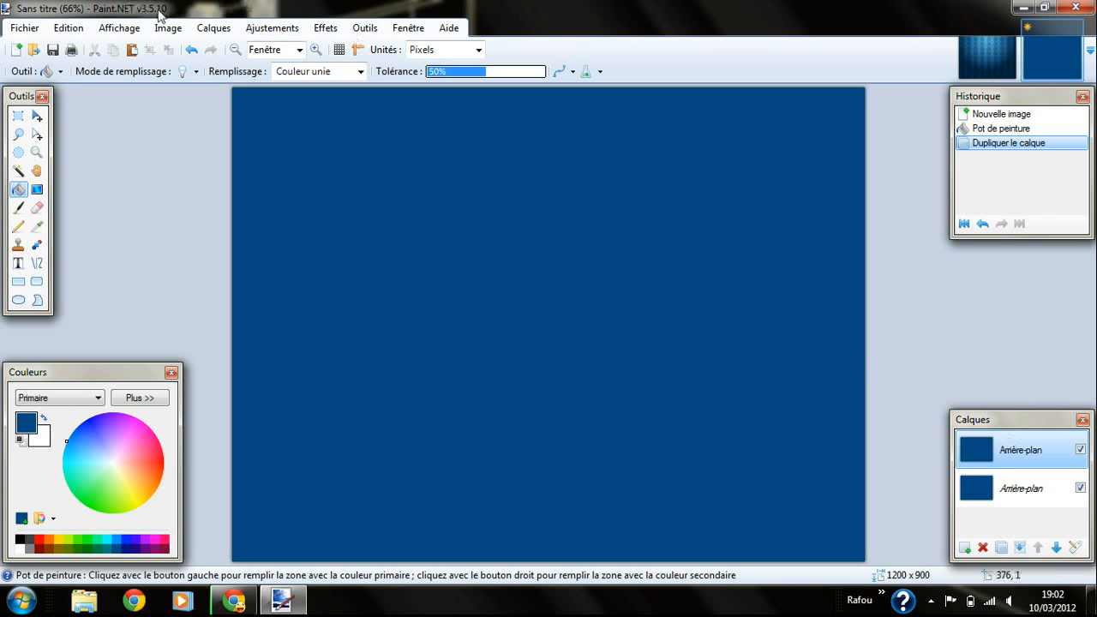
pyautogui.click(275, 29)
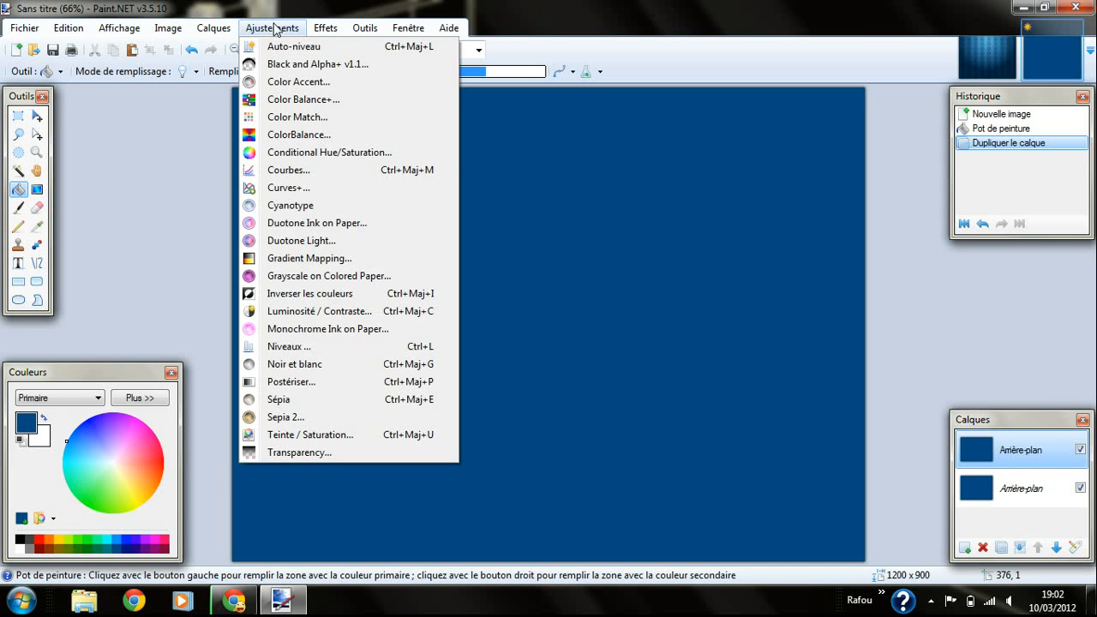
pyautogui.click(323, 169)
pyautogui.click(568, 308)
pyautogui.moveTo(568, 309); pyautogui.dragTo(568, 310)
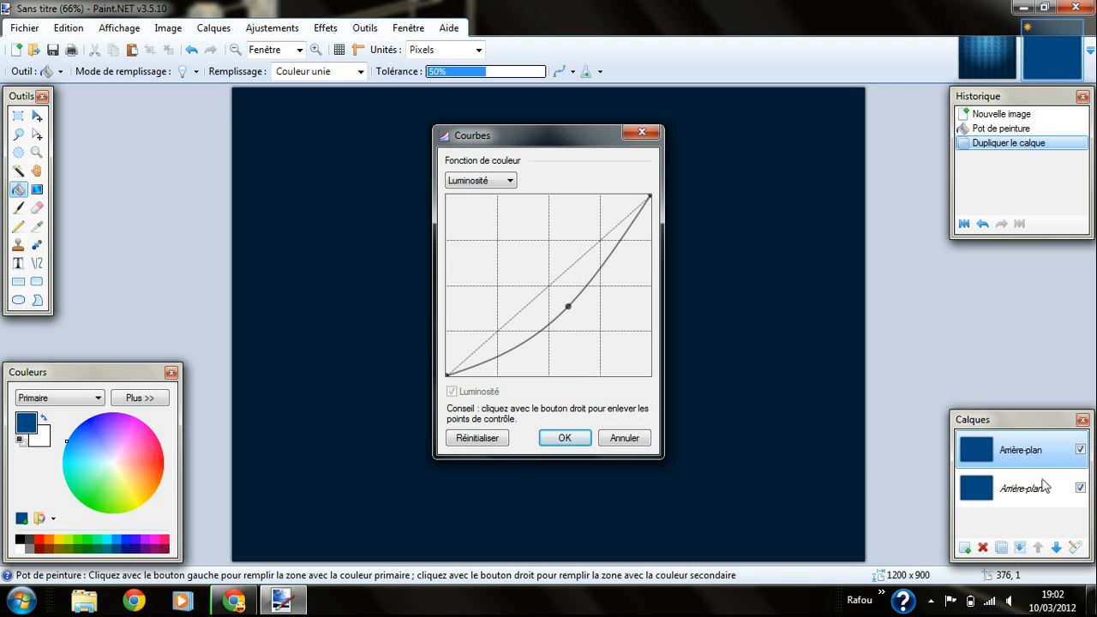
pyautogui.click(545, 438)
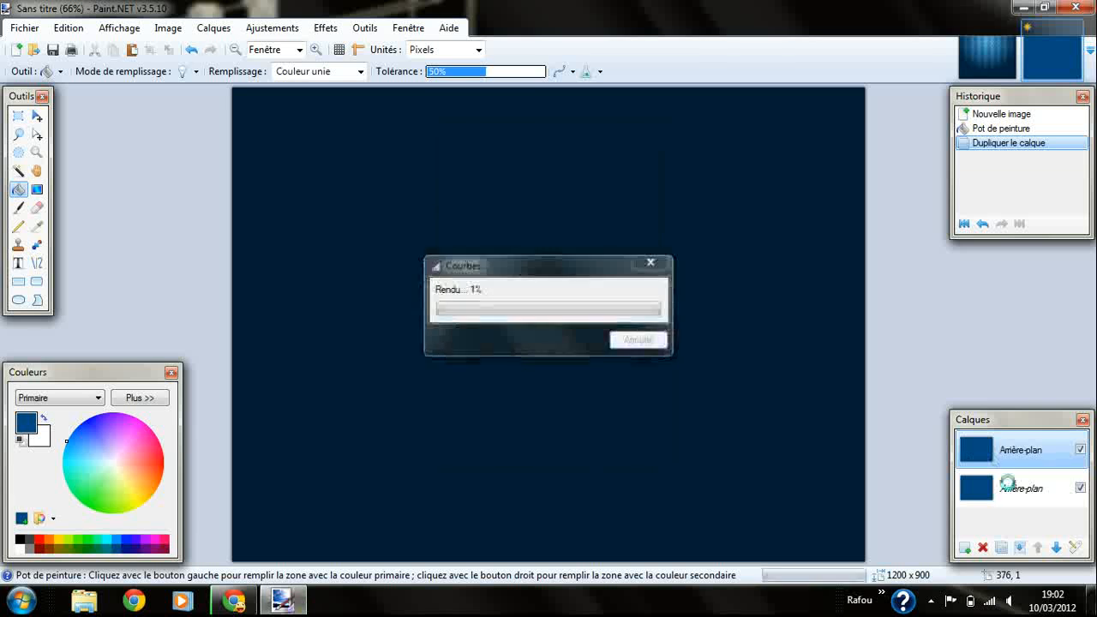
# Brighten the lower blue layer with a luminosity curve raised through about (103, 152)
pyautogui.click(271, 28)
pyautogui.click(308, 173)
pyautogui.moveTo(558, 301); pyautogui.dragTo(529, 269)
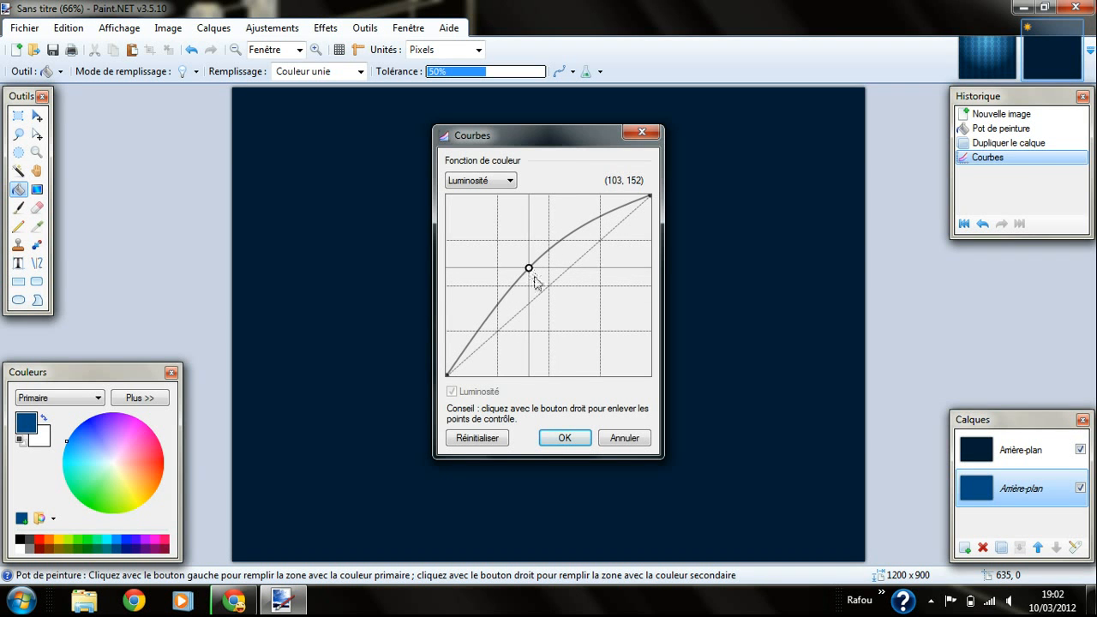
pyautogui.click(564, 438)
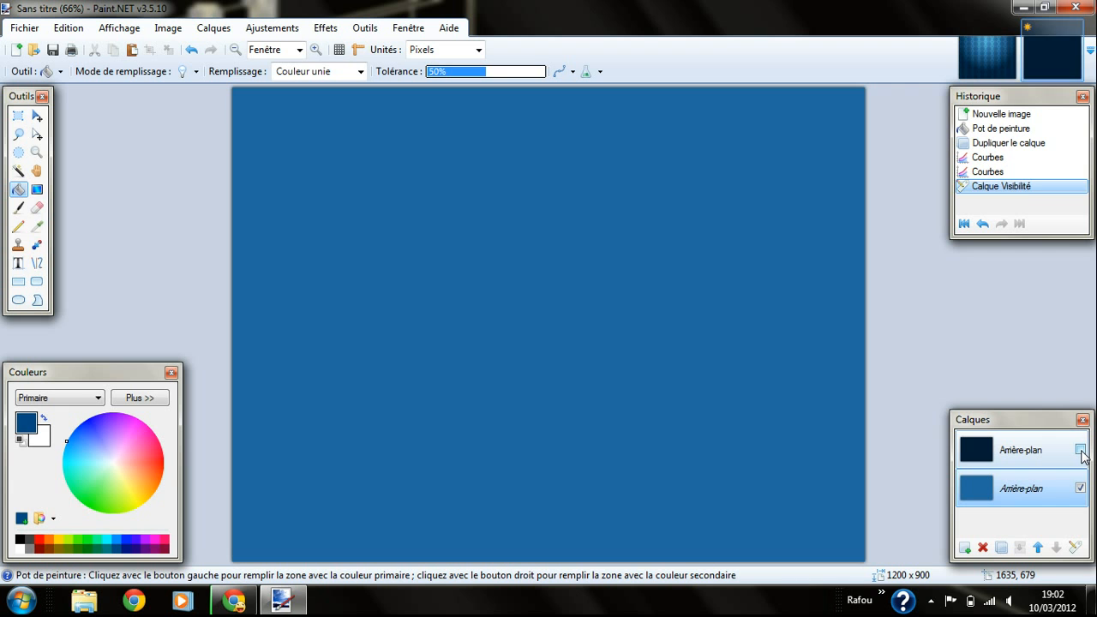
# Compare the light and dark blue layers by toggling the upper layer's visibility, and check them against the reference wallpaper
pyautogui.click(1080, 449)
pyautogui.click(1080, 449)
pyautogui.click(1080, 449)
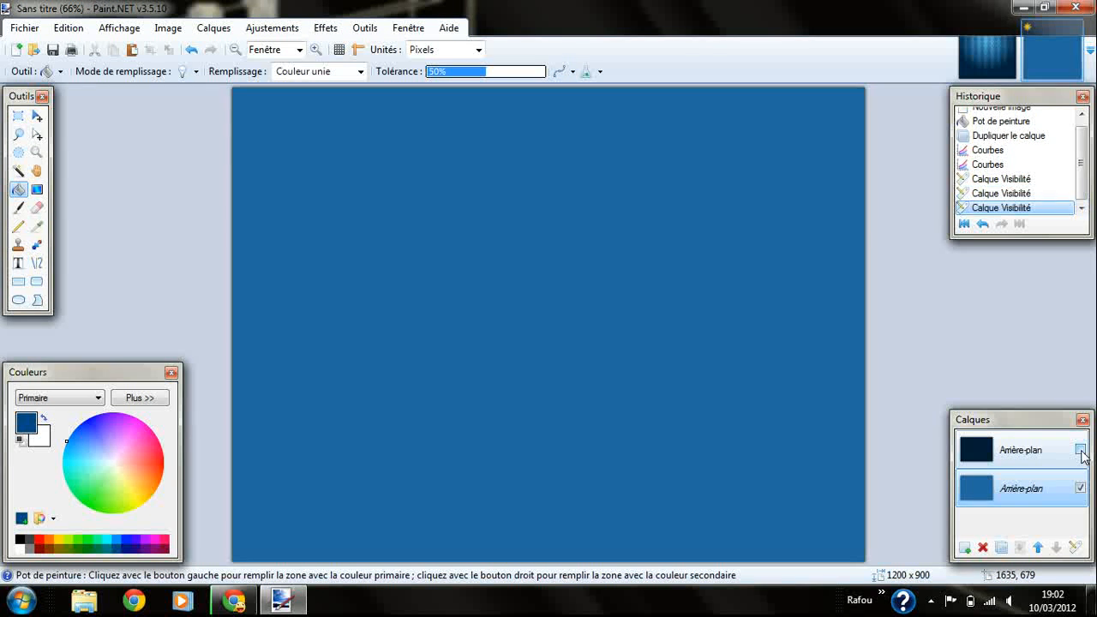
pyautogui.click(1080, 449)
pyautogui.click(1080, 450)
pyautogui.click(1080, 449)
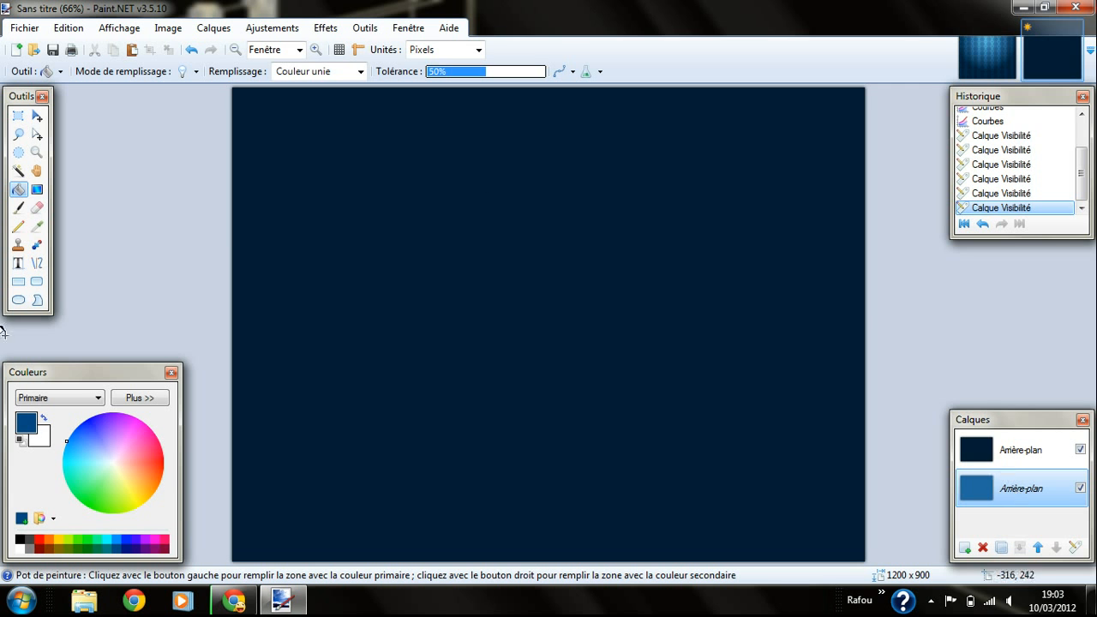
pyautogui.click(994, 52)
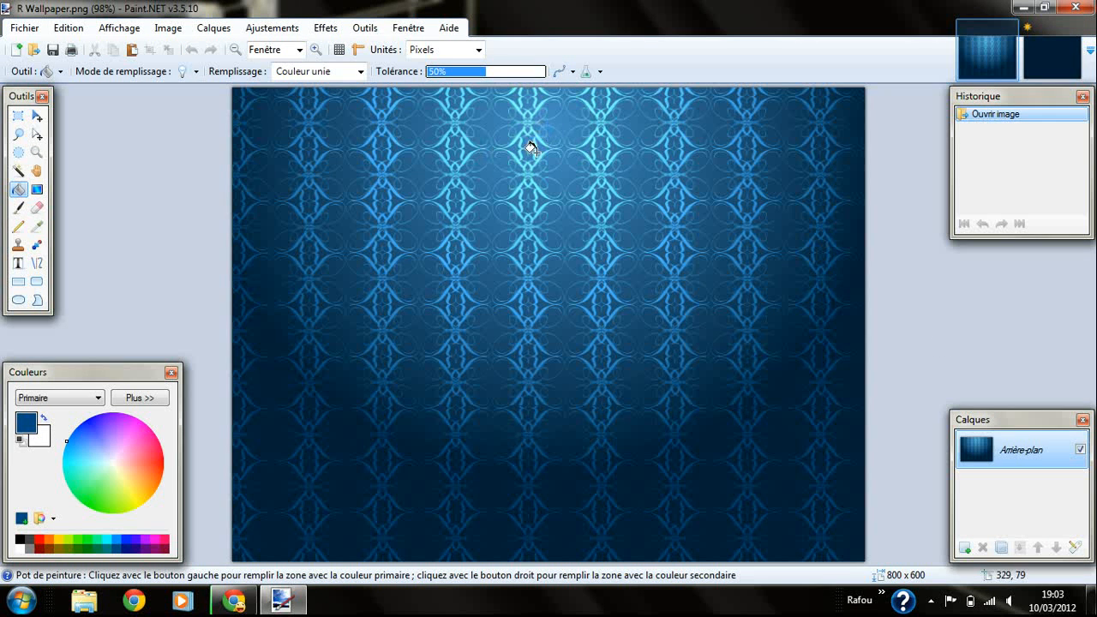
pyautogui.click(1057, 58)
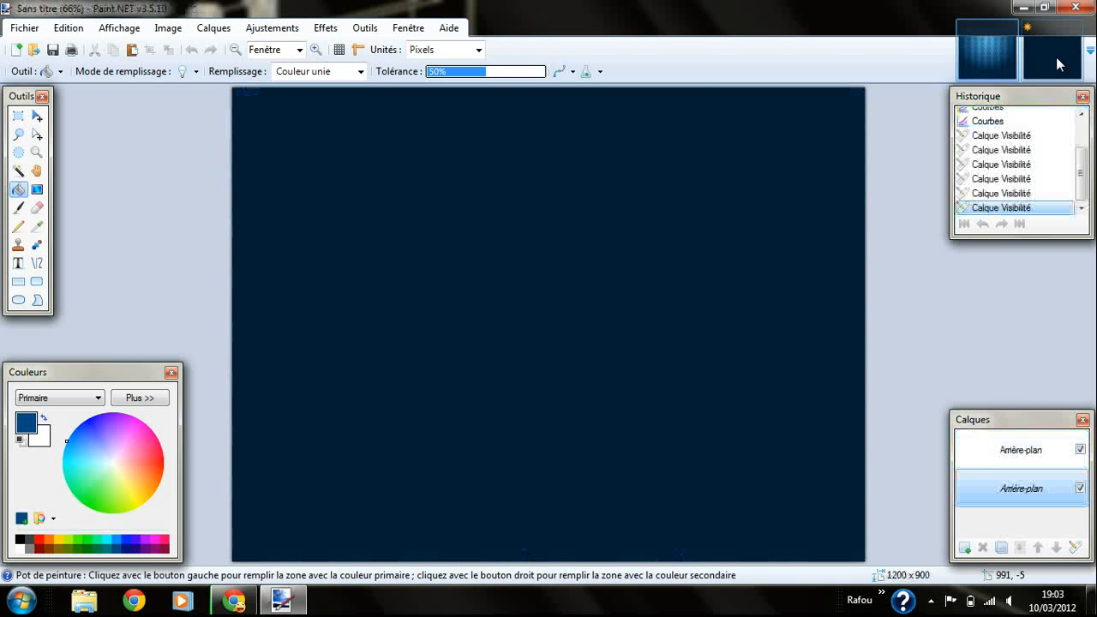
# Apply a radial transparency gradient to the upper dark layer from near the canvas's top centre, swapped so its centre is transparent
pyautogui.click(37, 188)
pyautogui.click(138, 72)
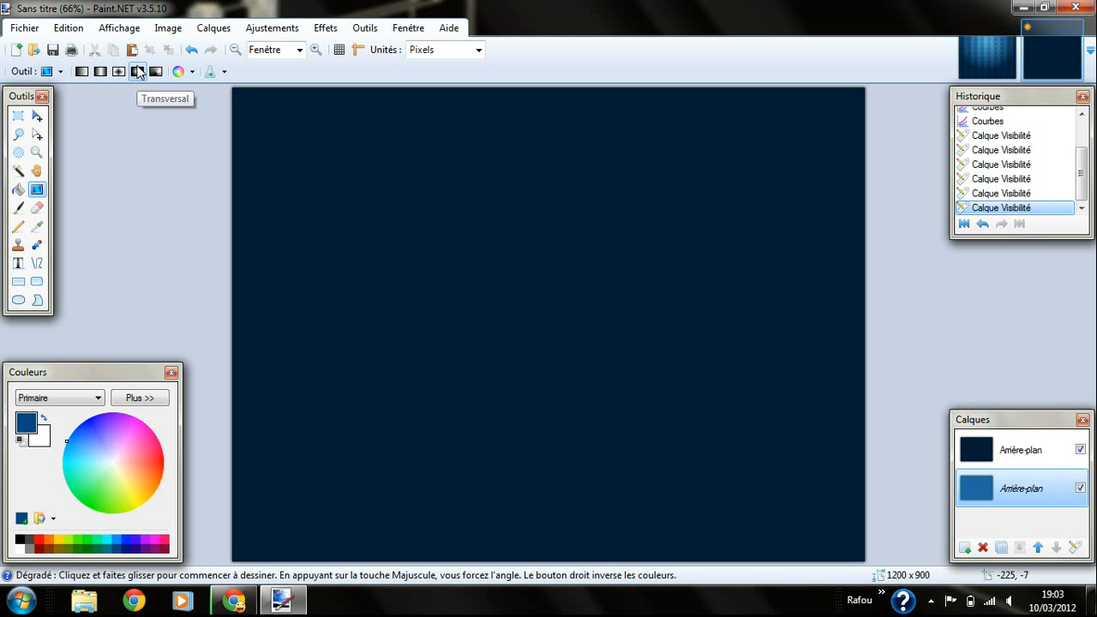
pyautogui.click(190, 72)
pyautogui.click(198, 109)
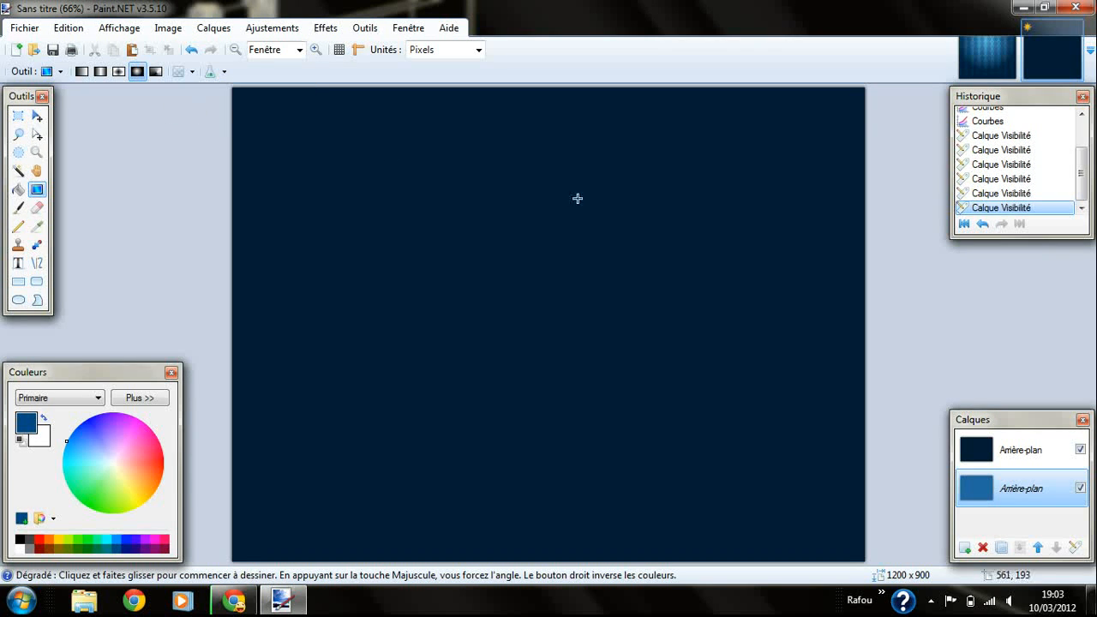
pyautogui.click(1007, 457)
pyautogui.moveTo(526, 123); pyautogui.dragTo(540, 365)
pyautogui.rightClick(534, 219)
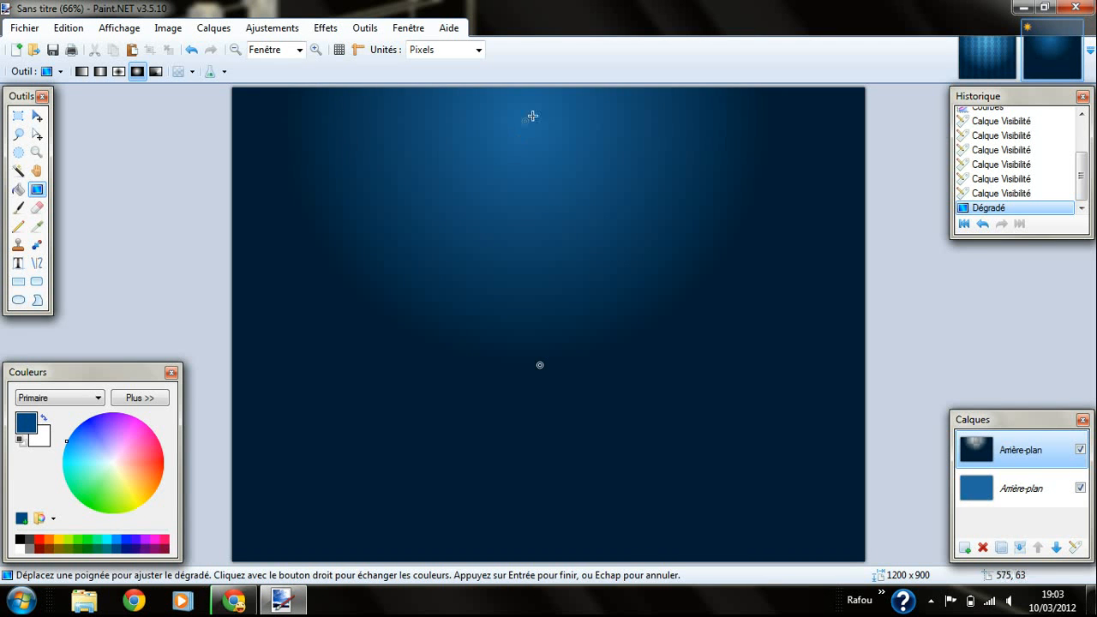
# Adjust the radial gradient so its centre sits mid-way along the canvas's top edge and its end reaches the bottom edge
pyautogui.moveTo(527, 124); pyautogui.dragTo(560, 92)
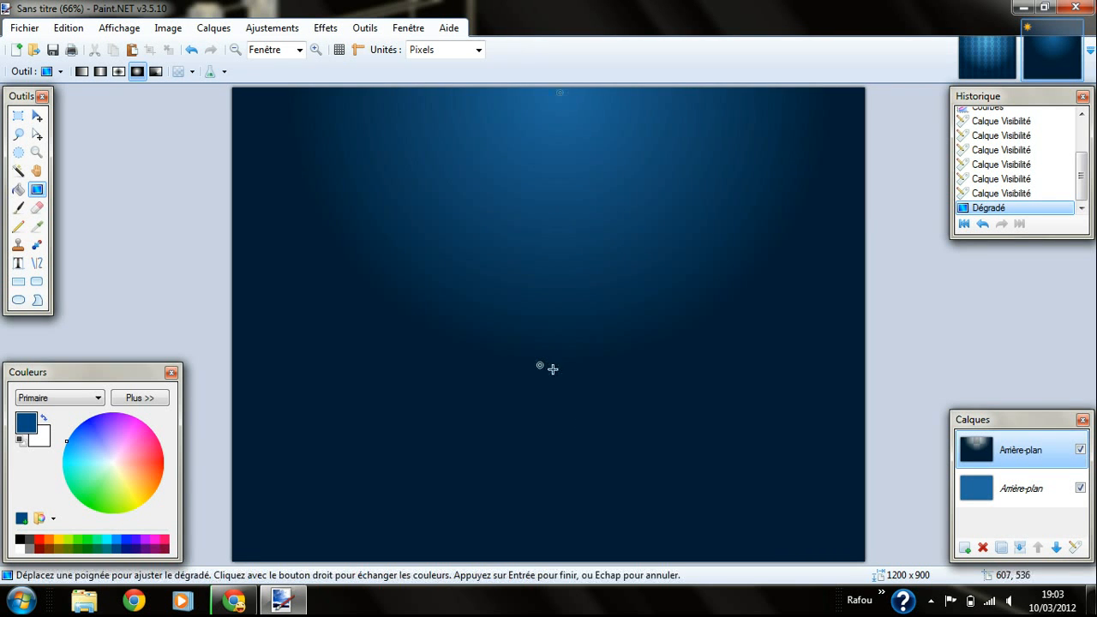
pyautogui.moveTo(539, 366); pyautogui.dragTo(571, 438)
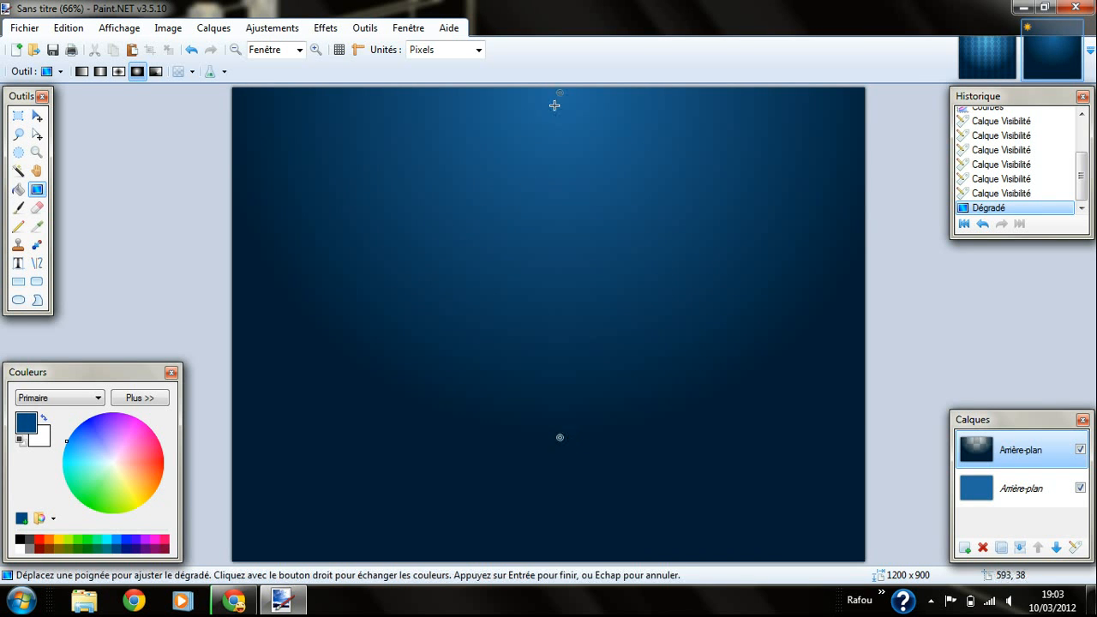
pyautogui.moveTo(561, 95); pyautogui.dragTo(555, 98)
pyautogui.moveTo(561, 440); pyautogui.dragTo(557, 562)
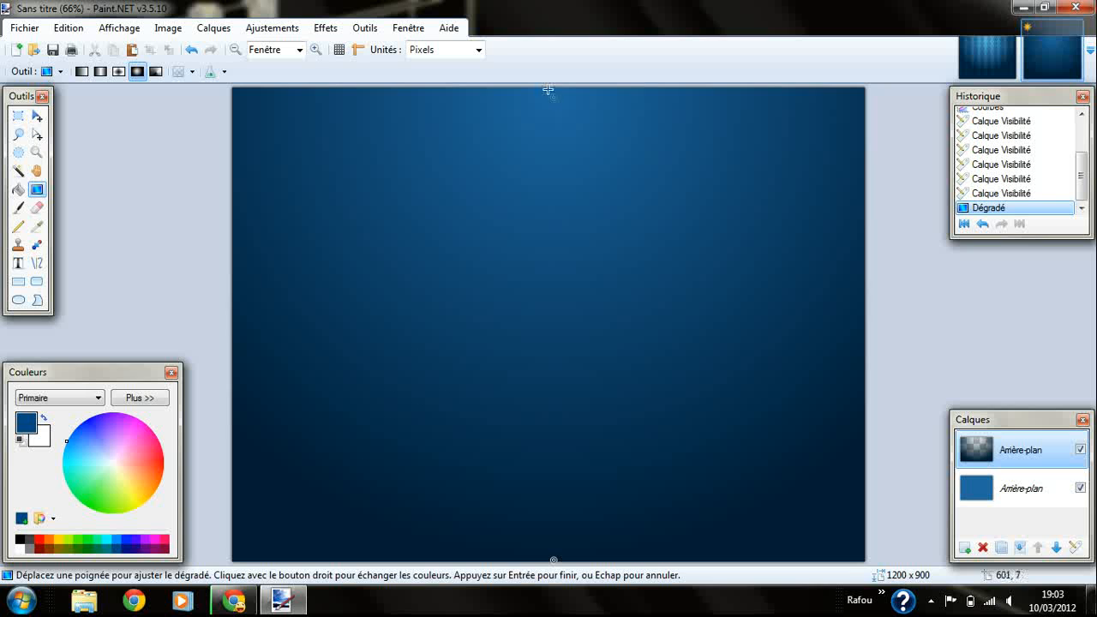
pyautogui.moveTo(556, 99); pyautogui.dragTo(554, 89)
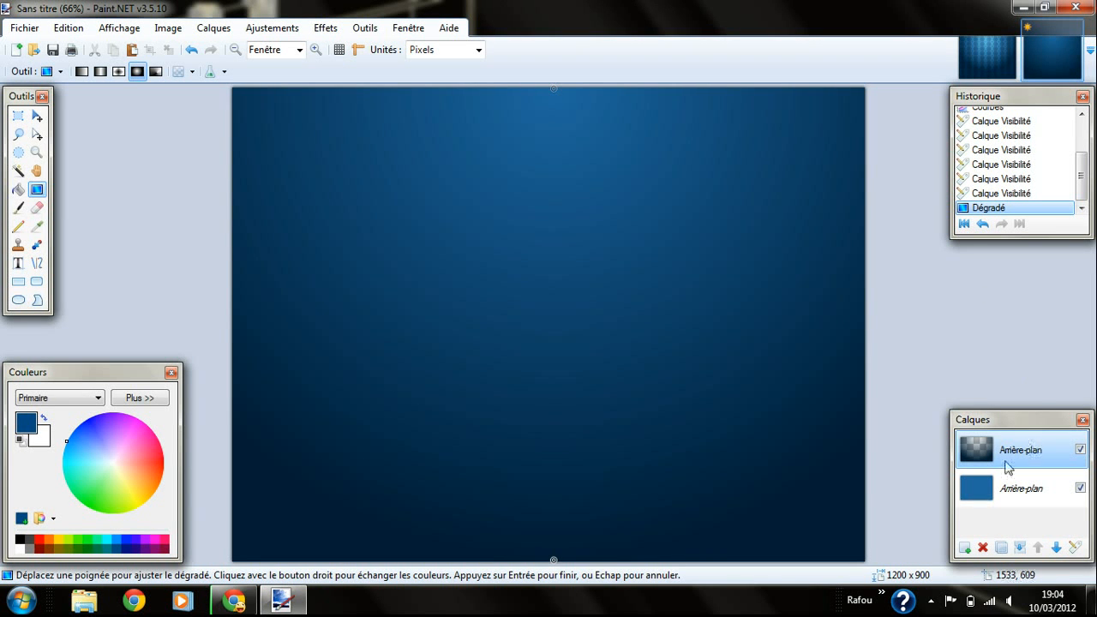
pyautogui.click(1081, 489)
pyautogui.click(1080, 489)
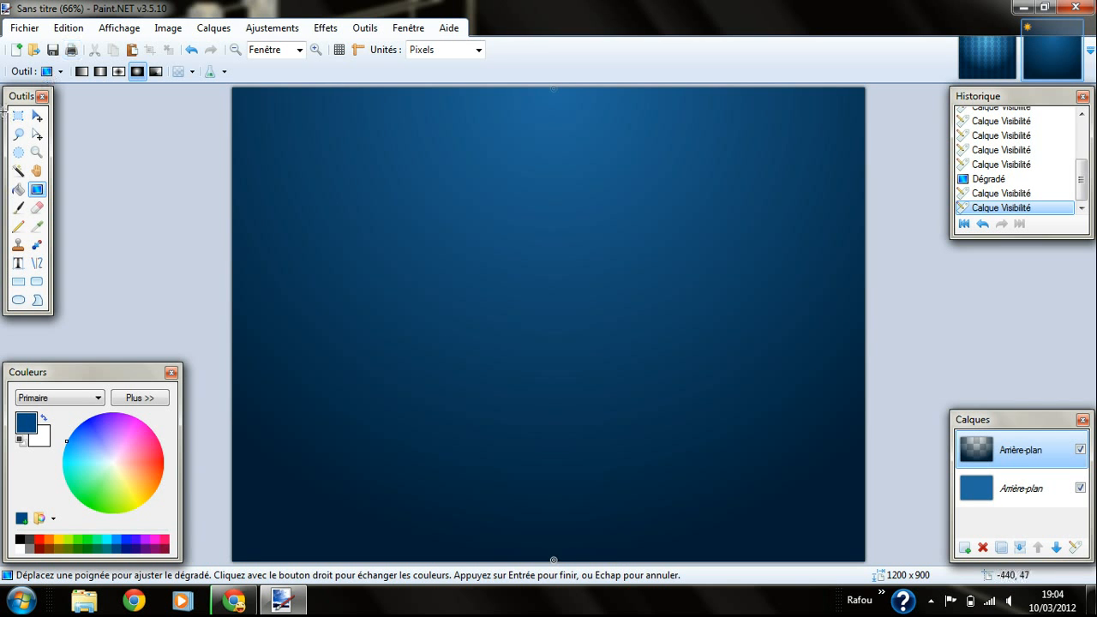
# Activate the rectangular selection tool, check the reference wallpaper, and hide both blue layers of the new image
pyautogui.click(18, 116)
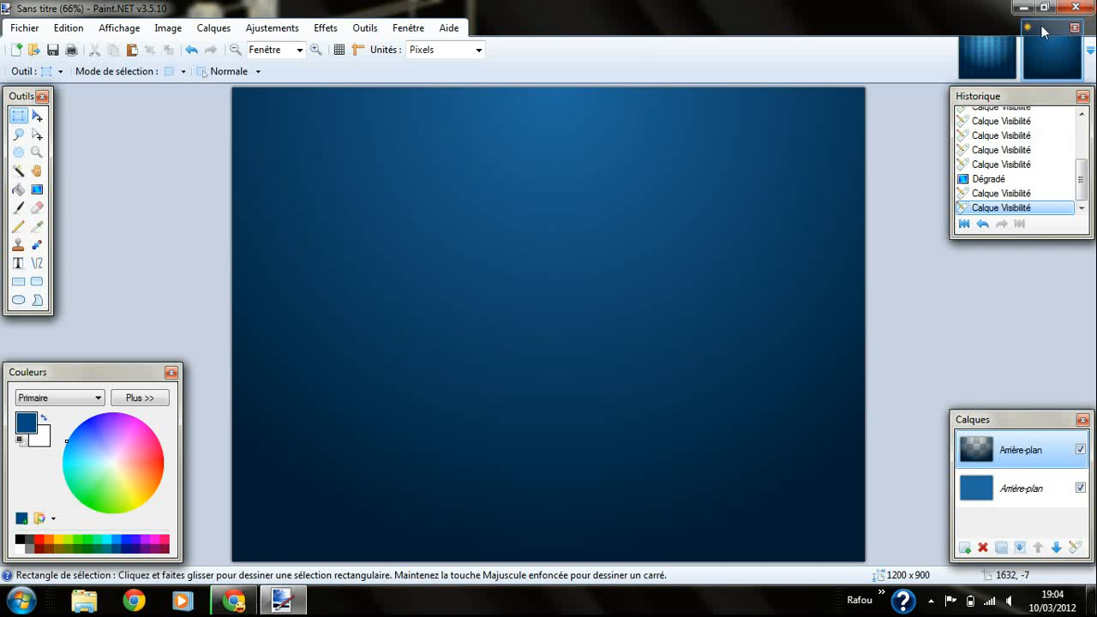
pyautogui.click(987, 53)
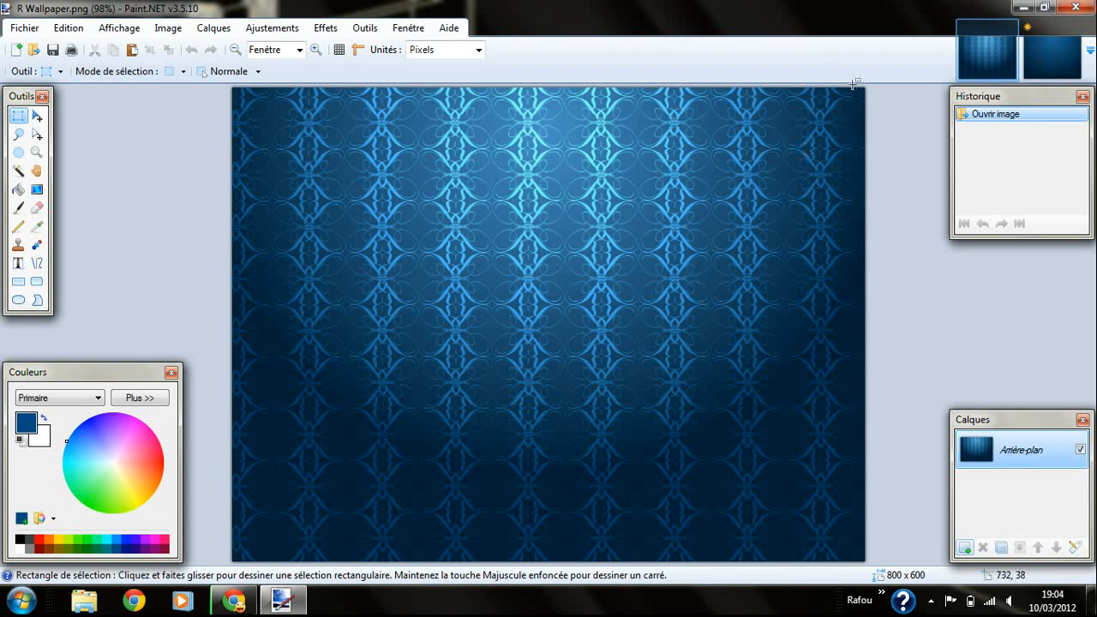
pyautogui.click(1060, 58)
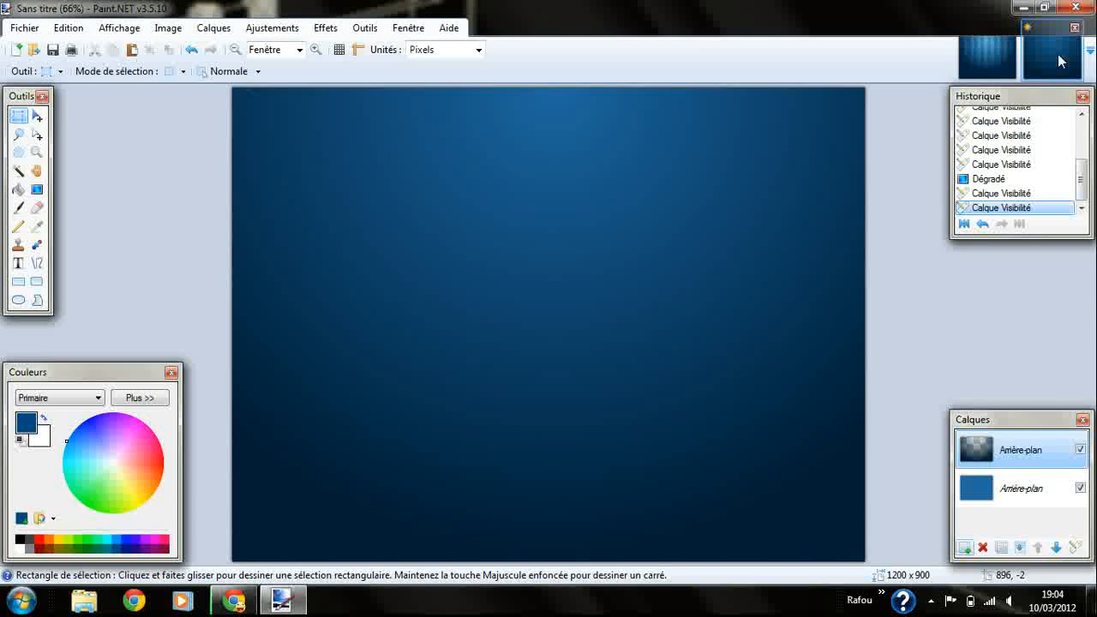
pyautogui.click(1080, 449)
pyautogui.click(1080, 487)
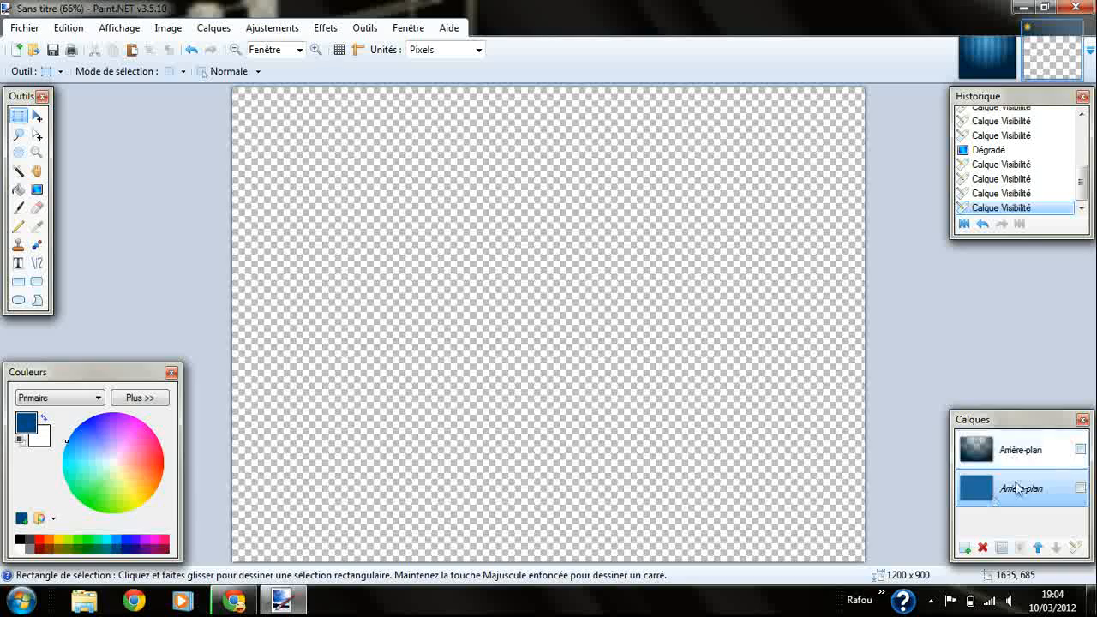
# Add a new layer directly above the light blue layer and fill it with solid black
pyautogui.click(967, 545)
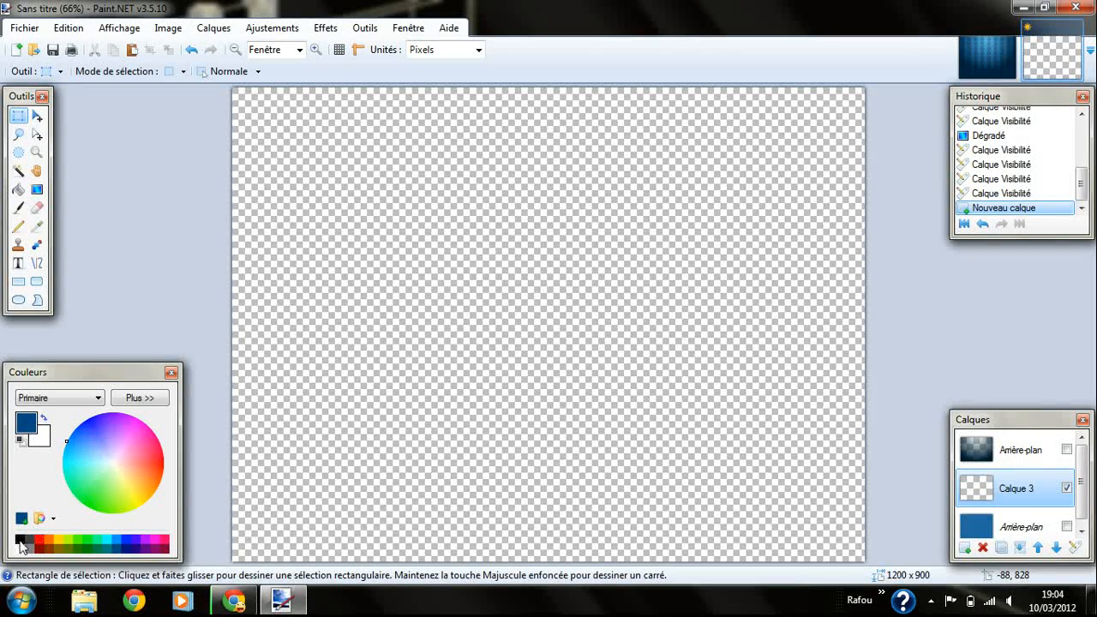
pyautogui.click(20, 541)
pyautogui.click(18, 189)
pyautogui.click(530, 227)
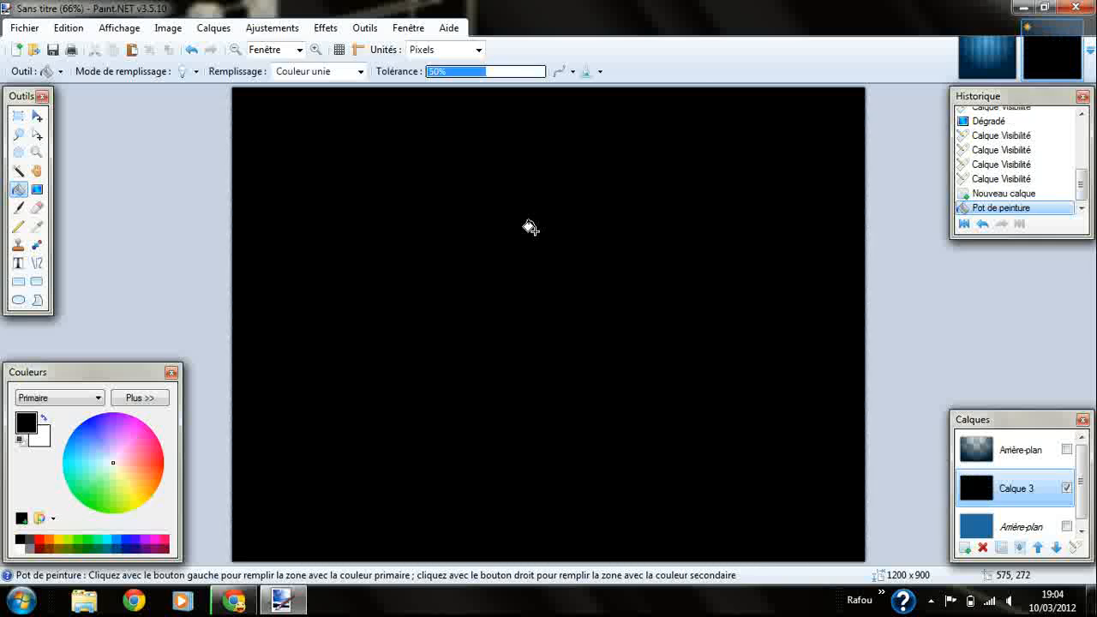
pyautogui.click(1067, 486)
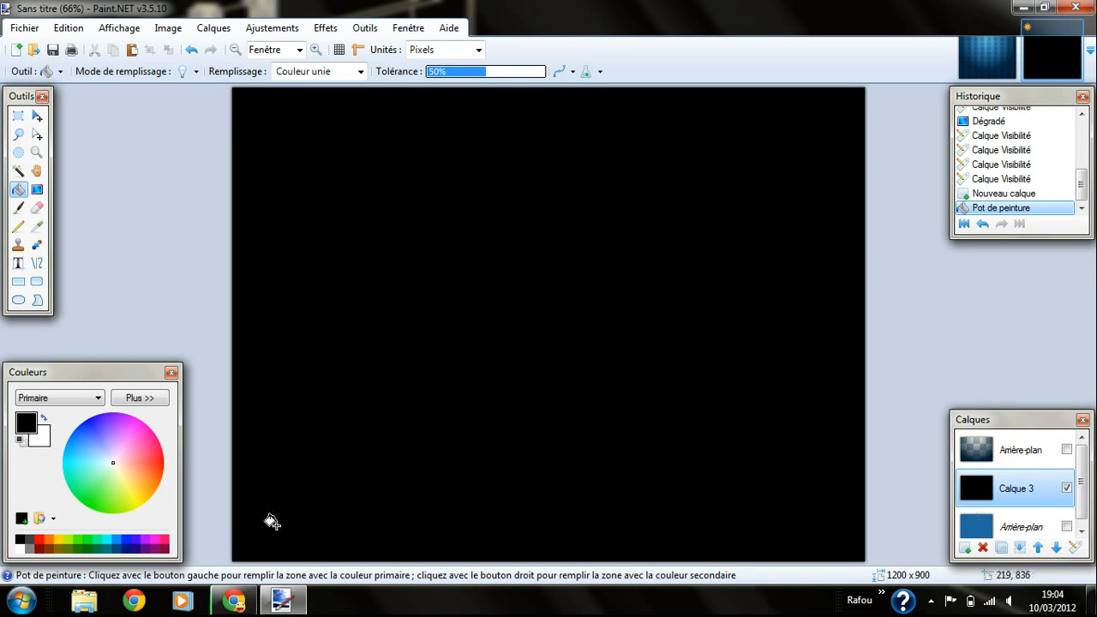
# Add an empty layer above the black one and start a text on it in white, font AR DECODE, size 72
pyautogui.click(964, 546)
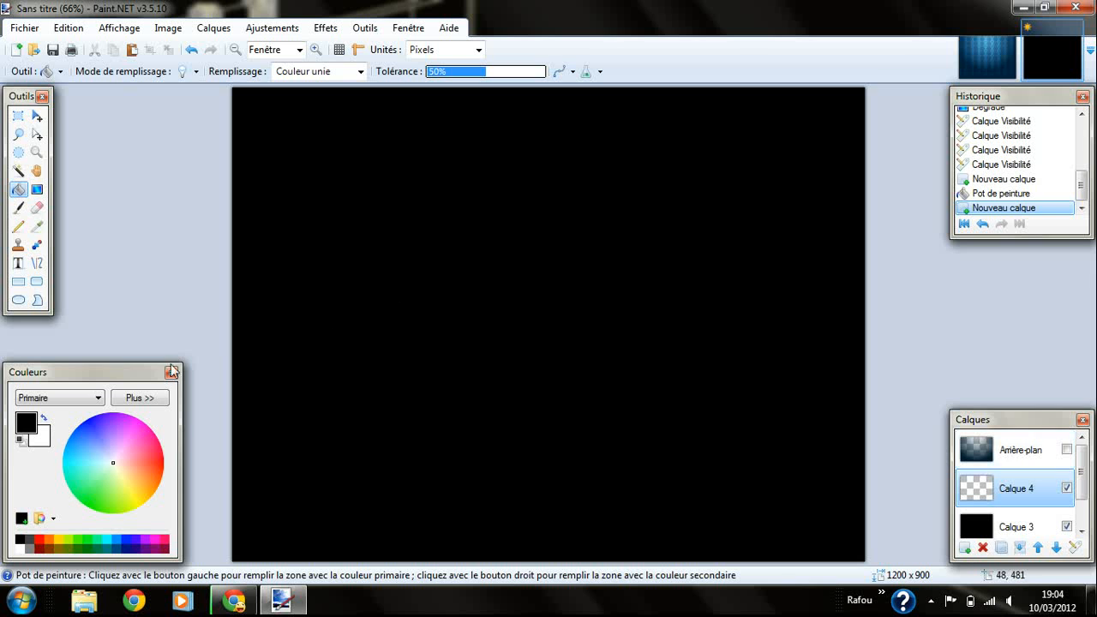
pyautogui.click(18, 263)
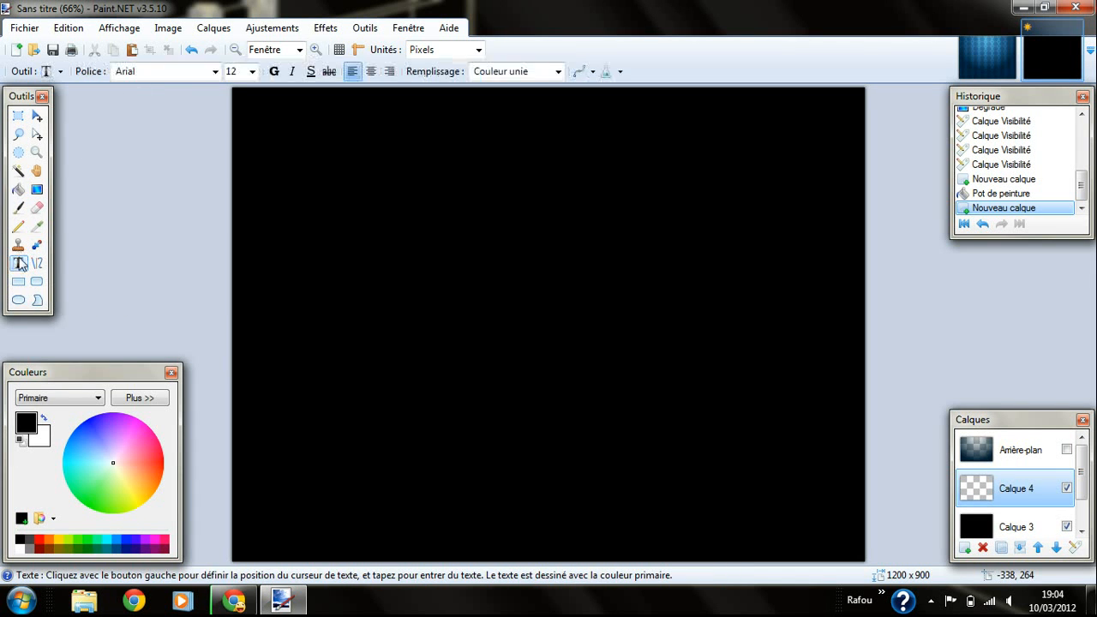
pyautogui.click(215, 71)
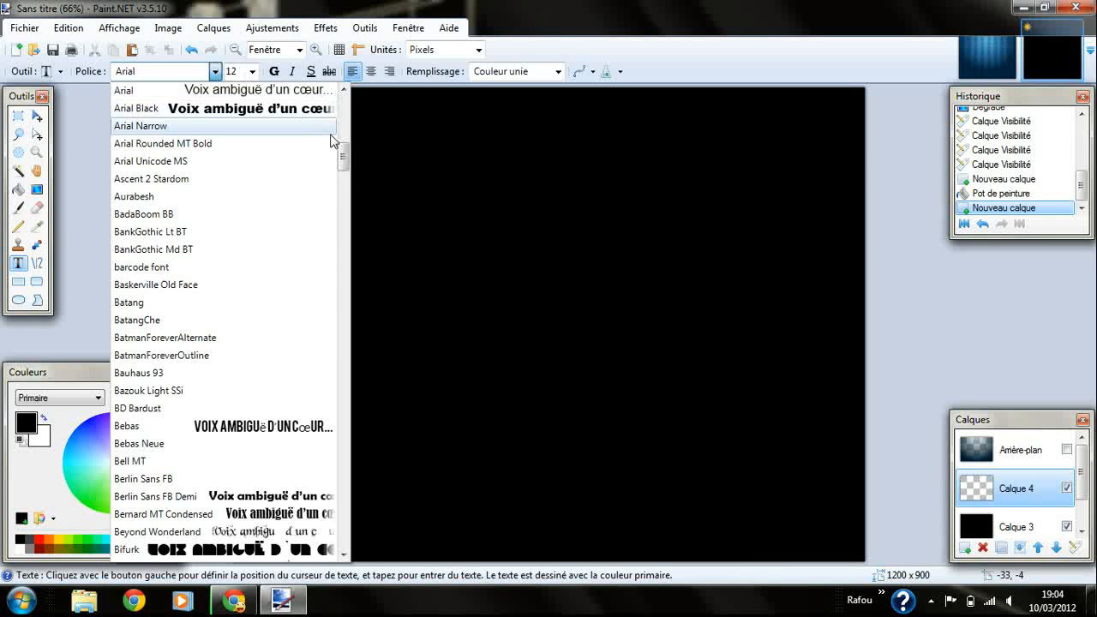
pyautogui.moveTo(344, 154)
pyautogui.mouseDown()
pyautogui.moveTo(346, 112)
pyautogui.moveTo(344, 137)
pyautogui.mouseUp()
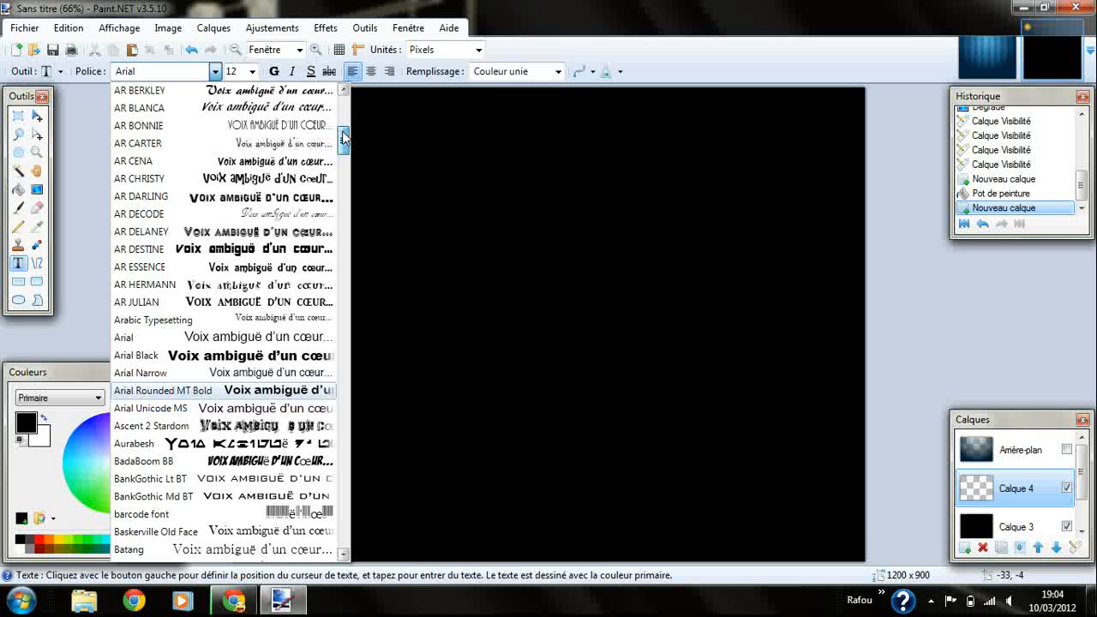
pyautogui.click(283, 214)
pyautogui.click(409, 224)
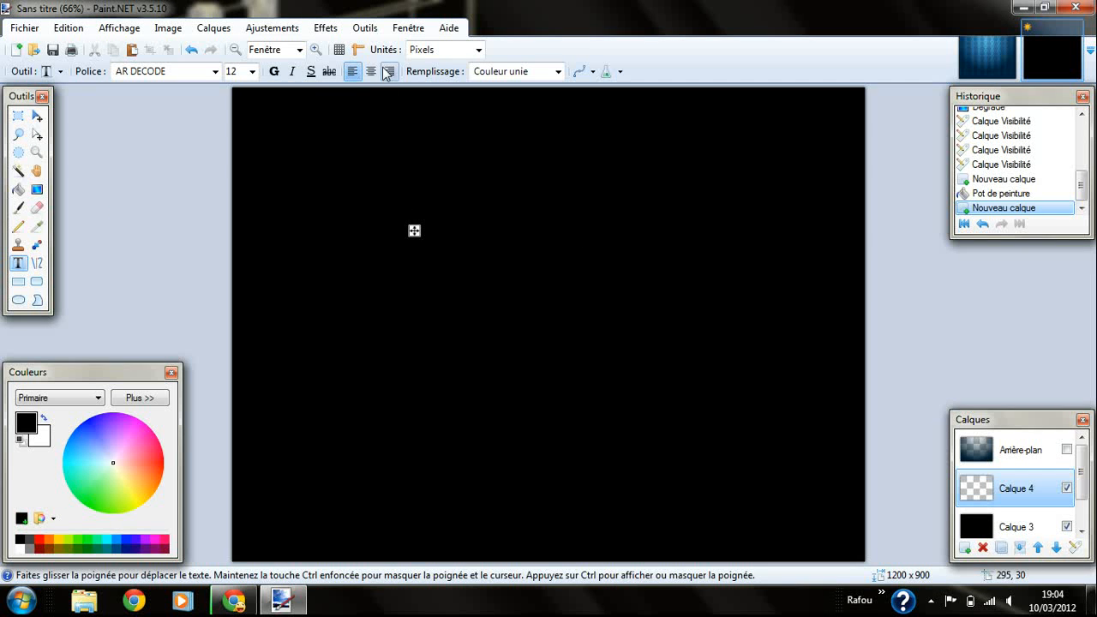
pyautogui.click(252, 72)
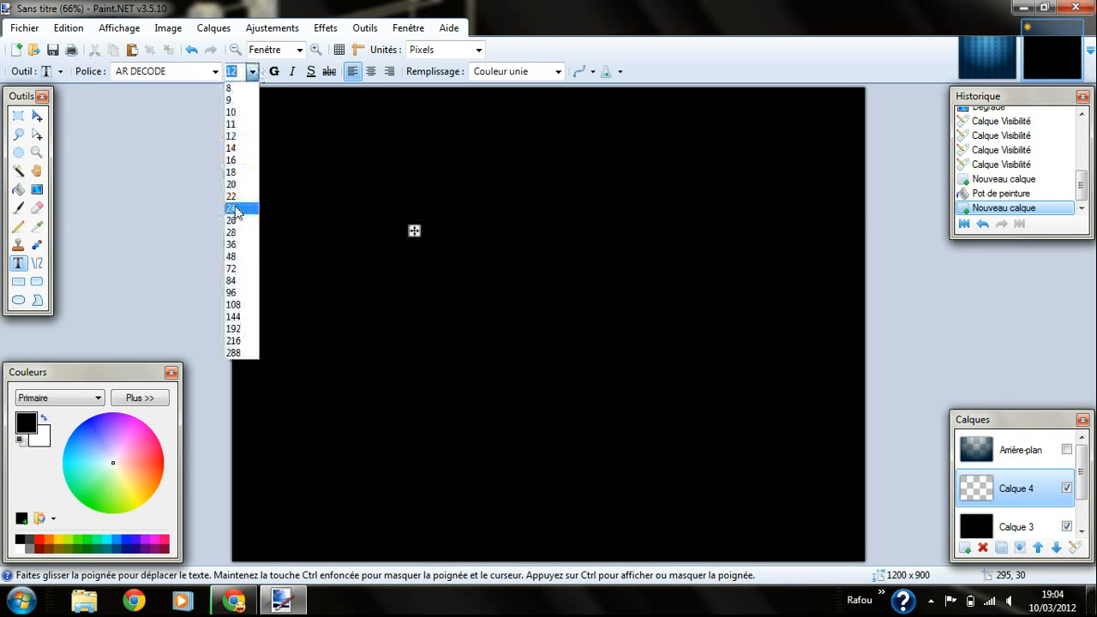
pyautogui.click(228, 269)
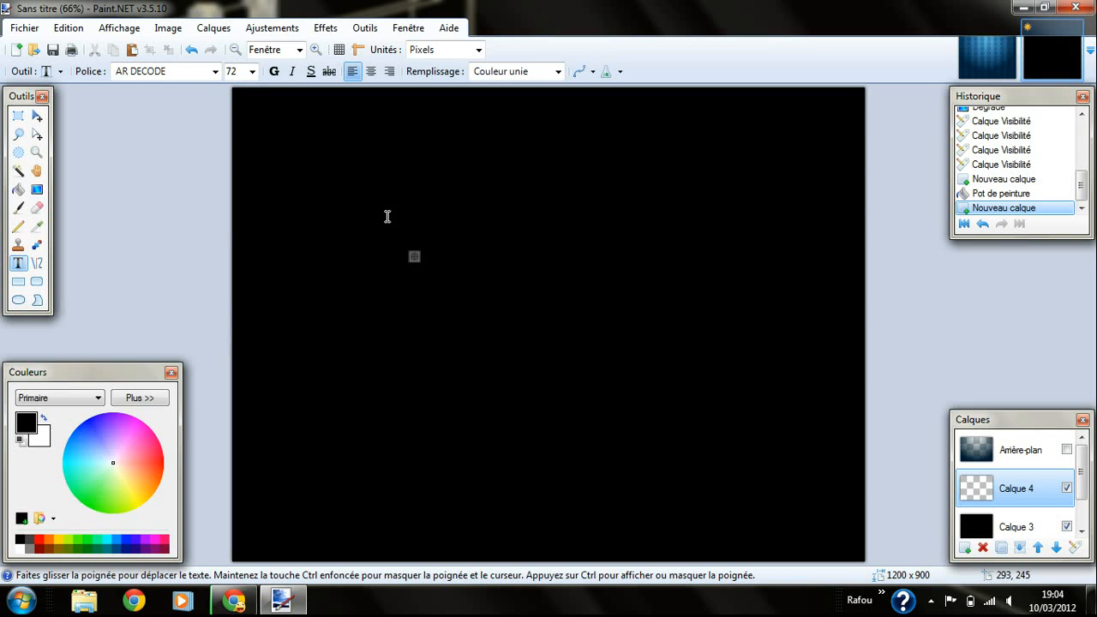
pyautogui.click(45, 418)
# Try out sample letters such as JJ and GHI in the AR DECODE font, and erase them again
pyautogui.write('JJ')
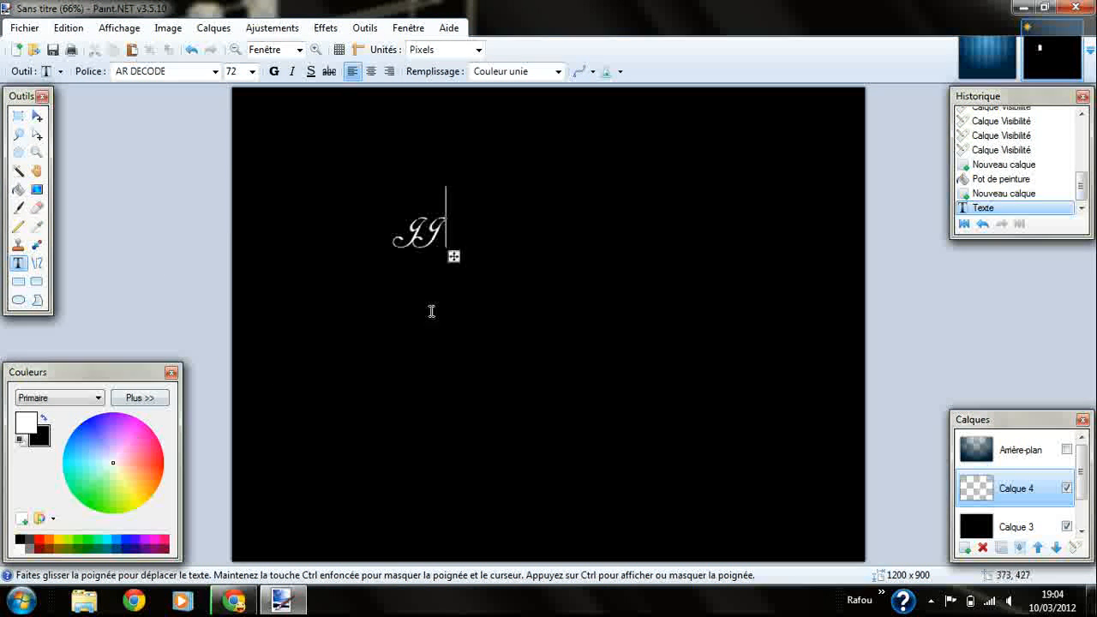
pyautogui.write('huen')
pyautogui.press('BackSpace')
pyautogui.press('BackSpace')
pyautogui.press('BackSpace')
pyautogui.press('BackSpace')
pyautogui.press('BackSpace')
pyautogui.press('BackSpace')
pyautogui.write('GHI')
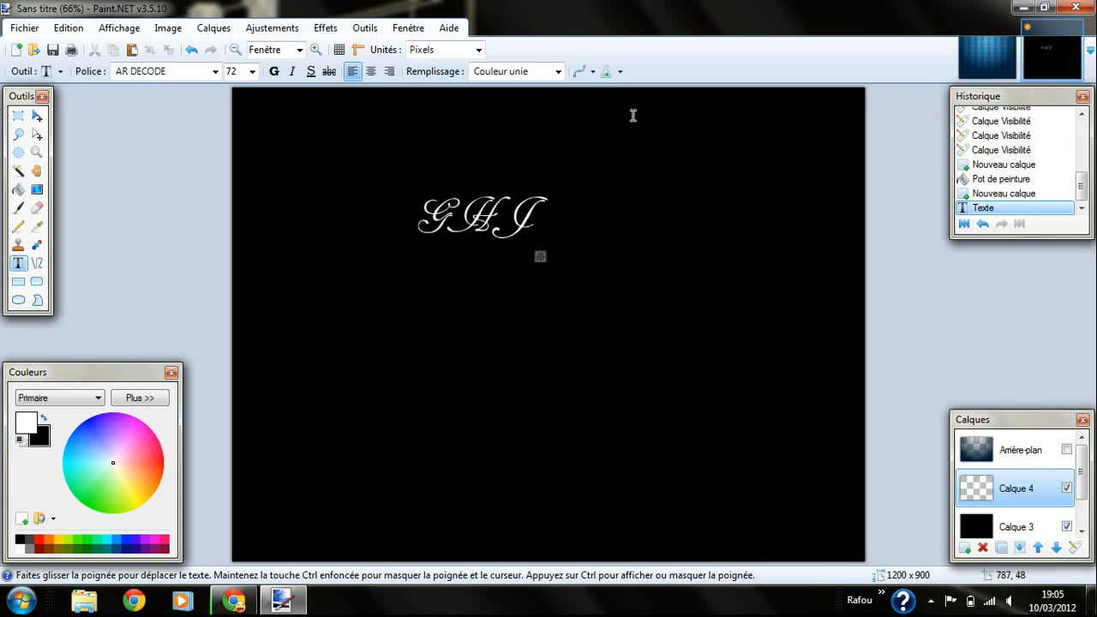
pyautogui.press('BackSpace')
pyautogui.press('BackSpace')
pyautogui.press('BackSpace')
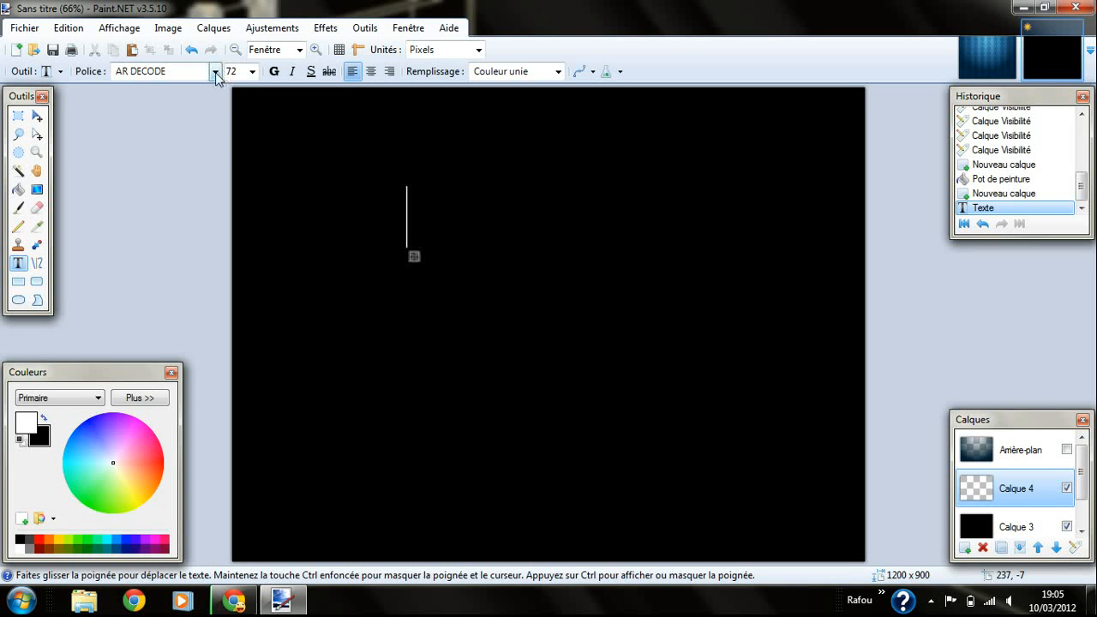
# Check the reference wallpaper, move the text insertion point towards the canvas centre, and enter the letter B
pyautogui.click(1002, 49)
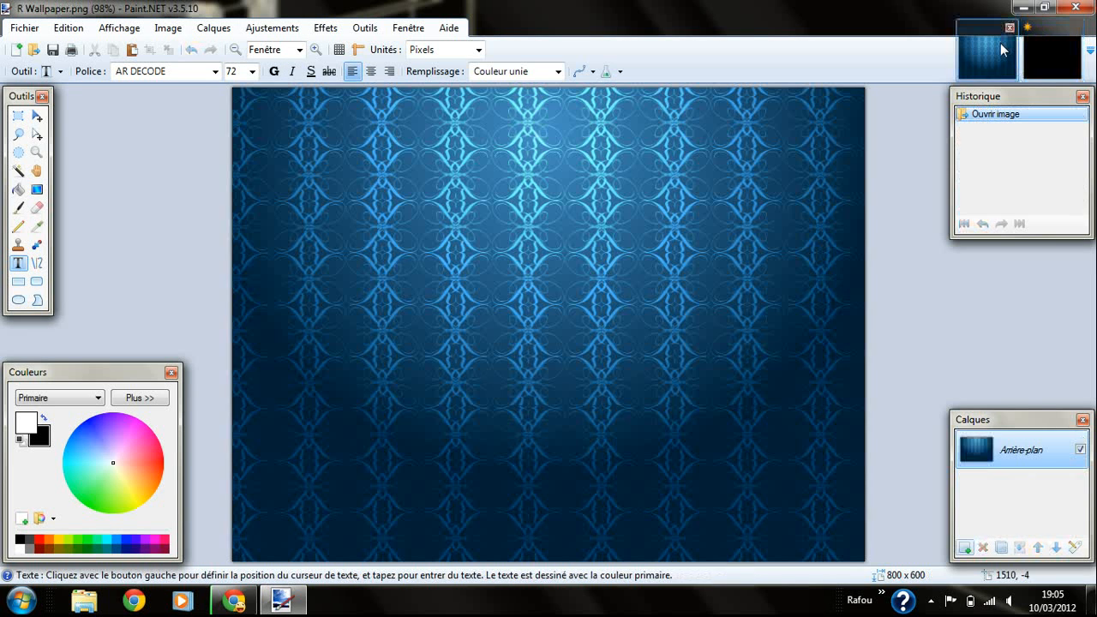
pyautogui.click(1051, 60)
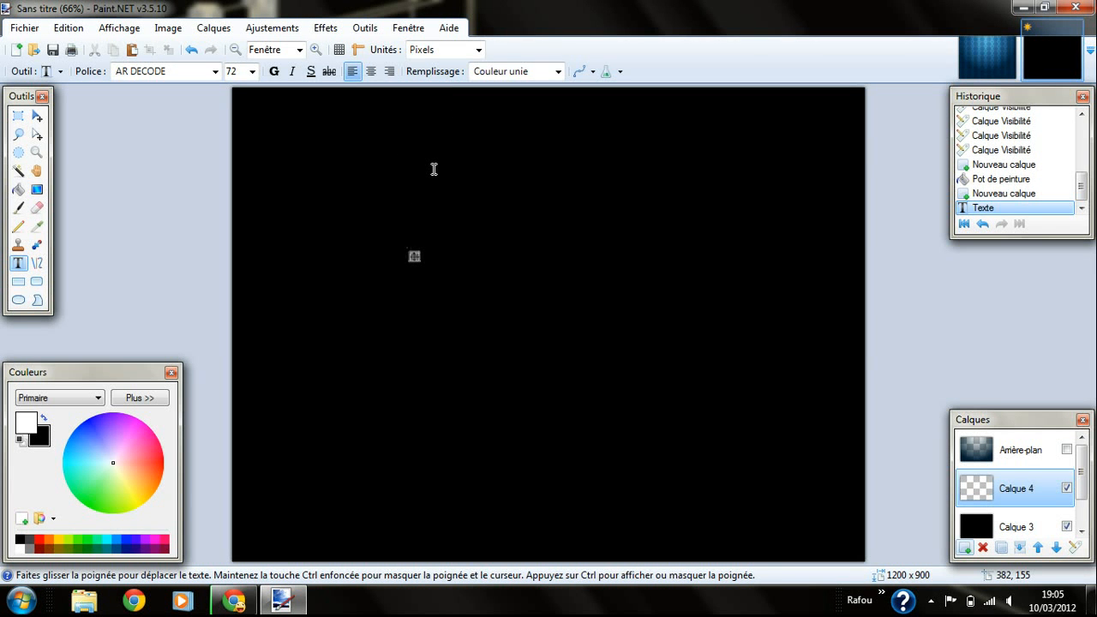
pyautogui.moveTo(415, 255); pyautogui.dragTo(474, 352)
pyautogui.write('B')
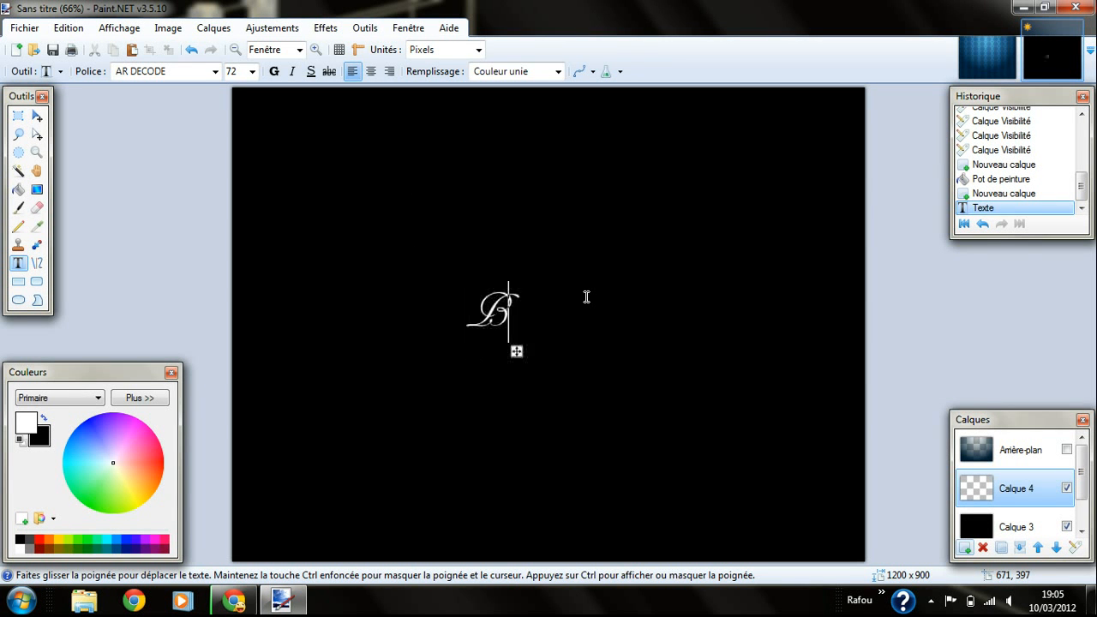
# Change the letter B to the ChopinScript font and move it slightly above the canvas centre
pyautogui.click(215, 71)
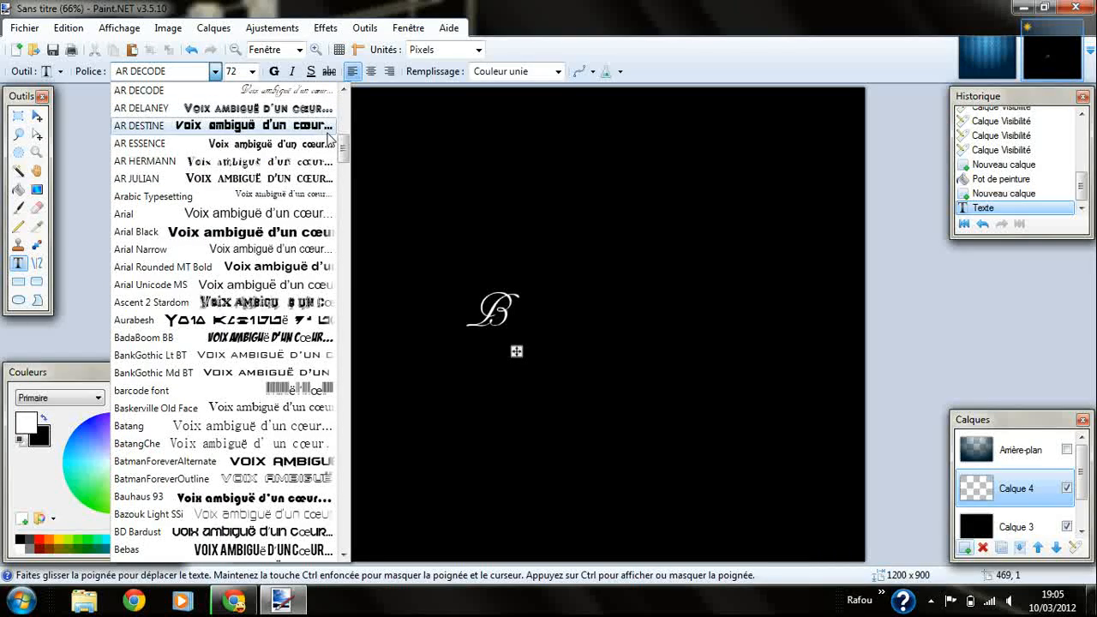
pyautogui.moveTo(344, 149); pyautogui.dragTo(343, 196)
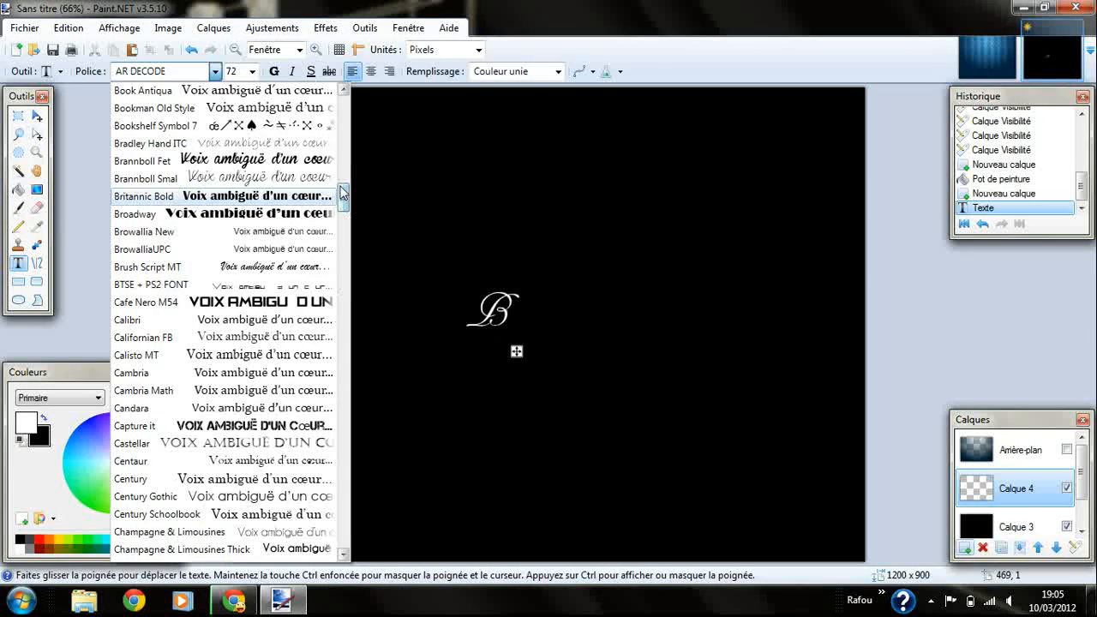
pyautogui.moveTo(346, 197); pyautogui.dragTo(347, 211)
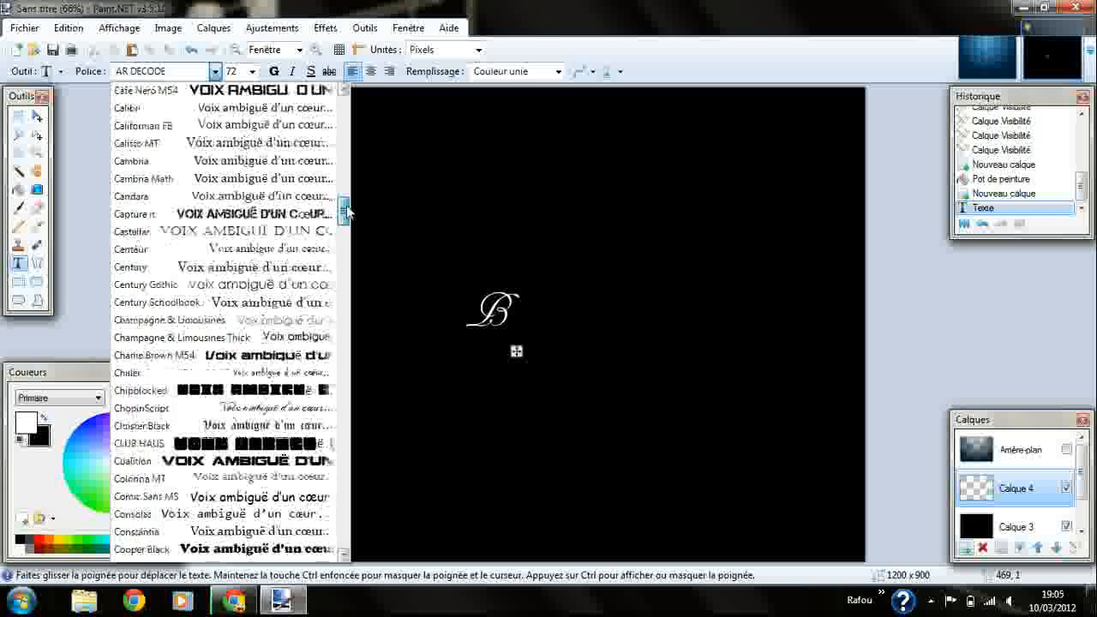
pyautogui.click(300, 408)
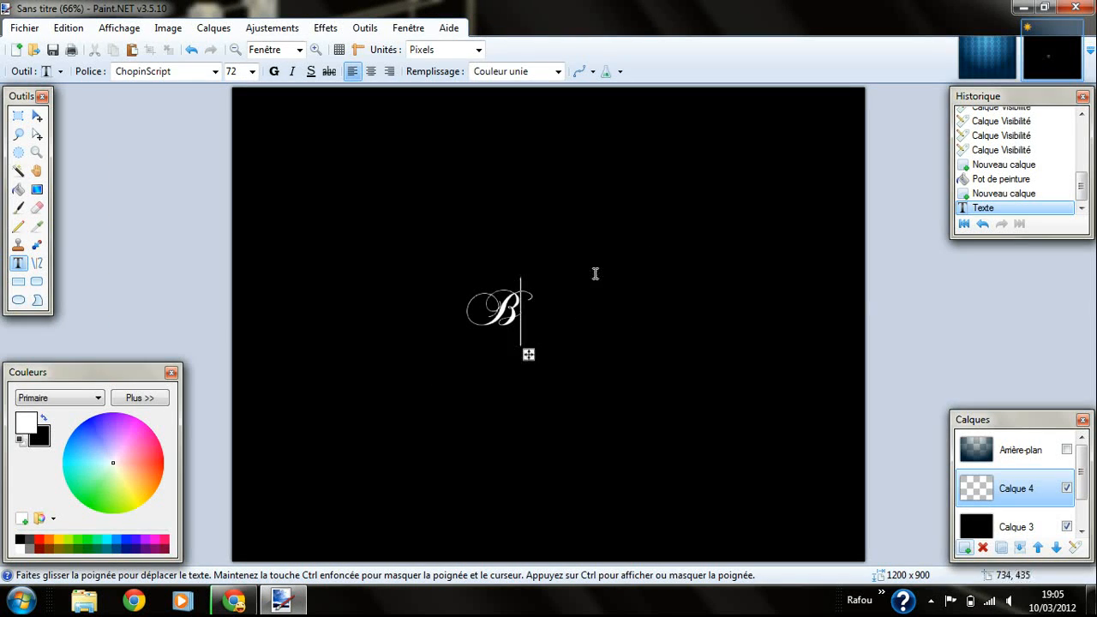
pyautogui.moveTo(528, 357); pyautogui.dragTo(589, 327)
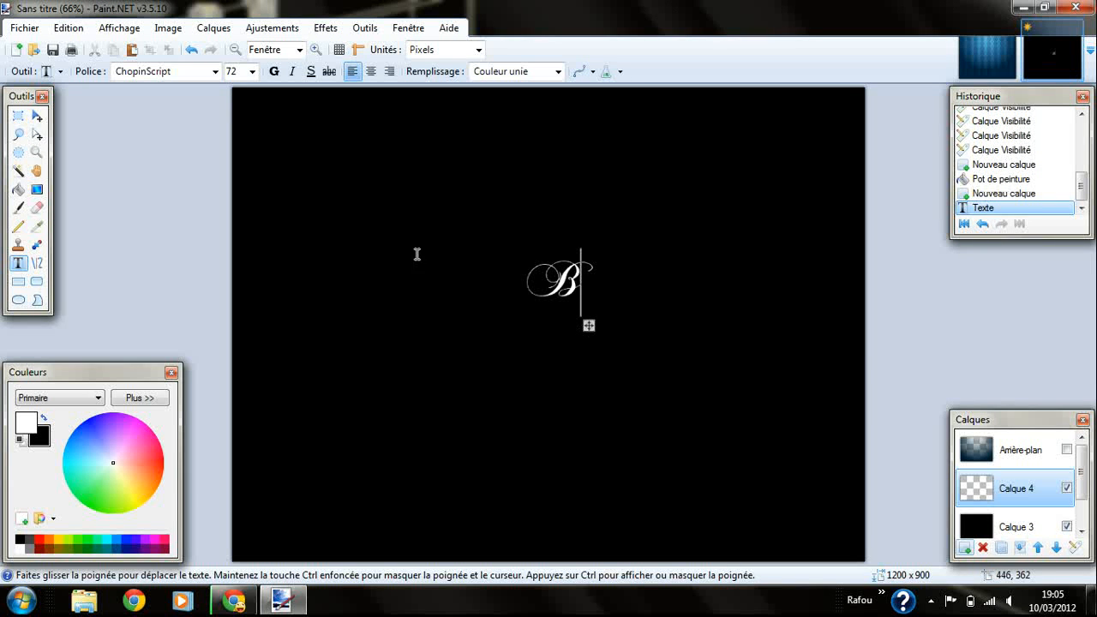
# Try the letter B at font size 96, and return it to size 72
pyautogui.click(252, 71)
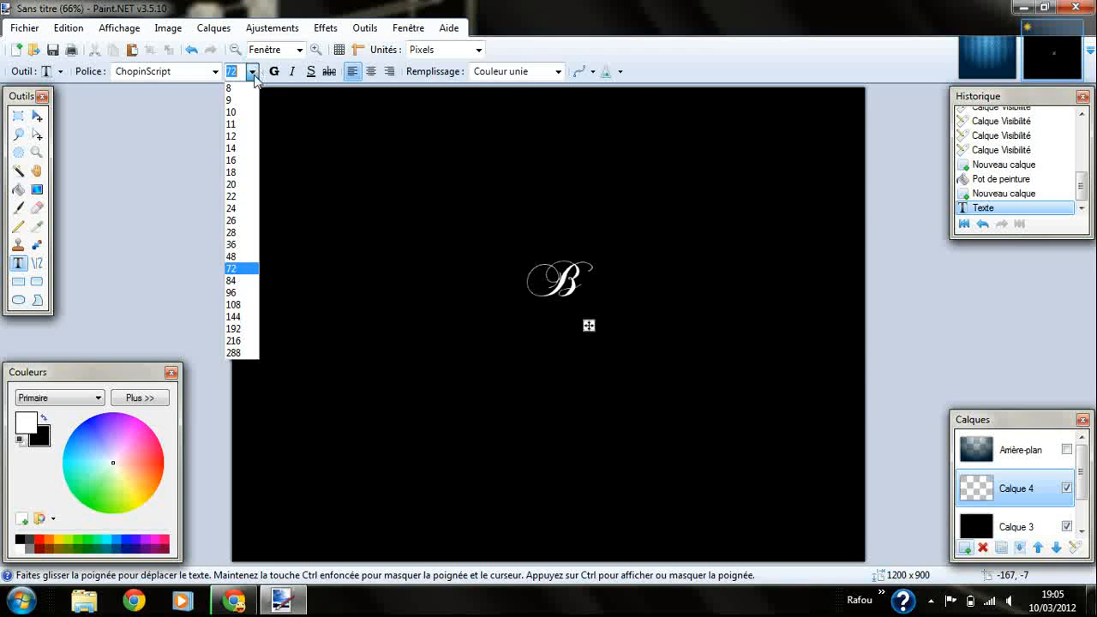
pyautogui.click(245, 295)
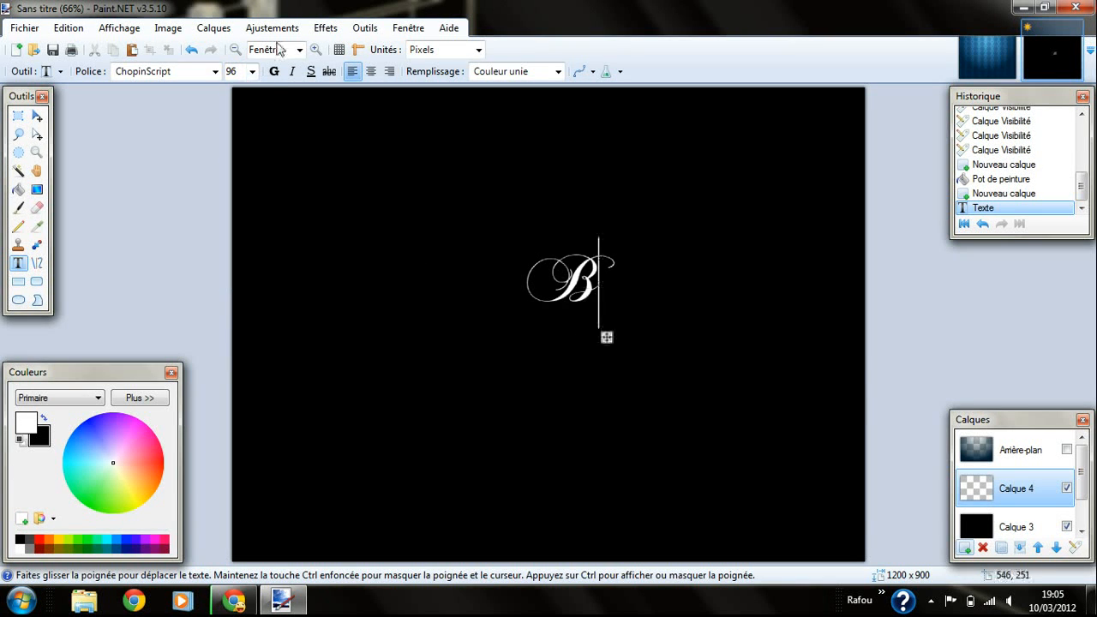
pyautogui.click(252, 71)
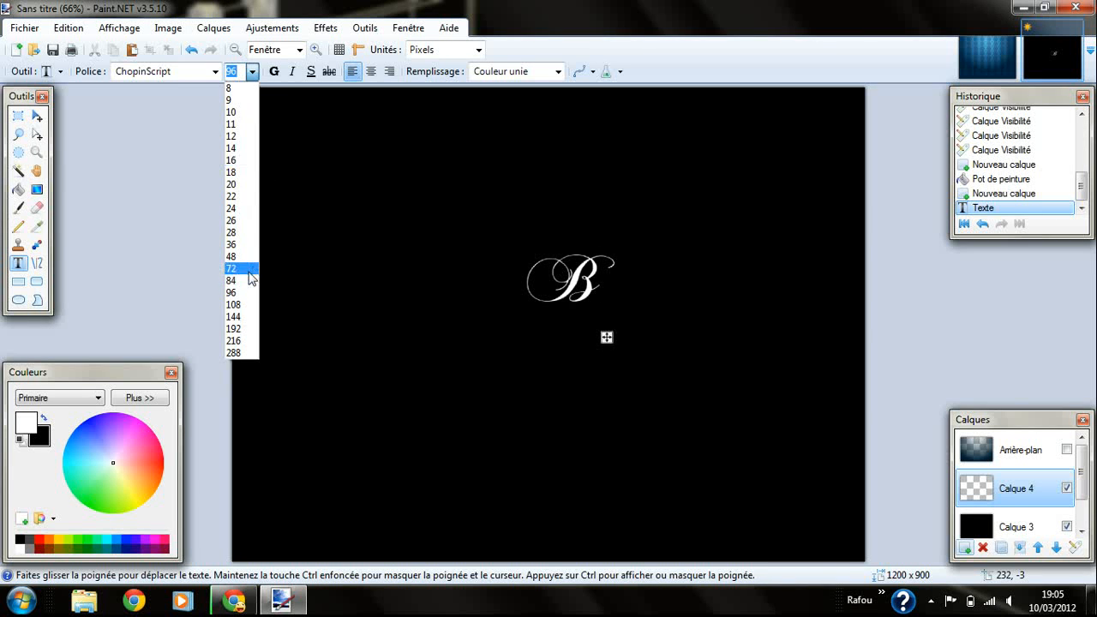
pyautogui.click(246, 269)
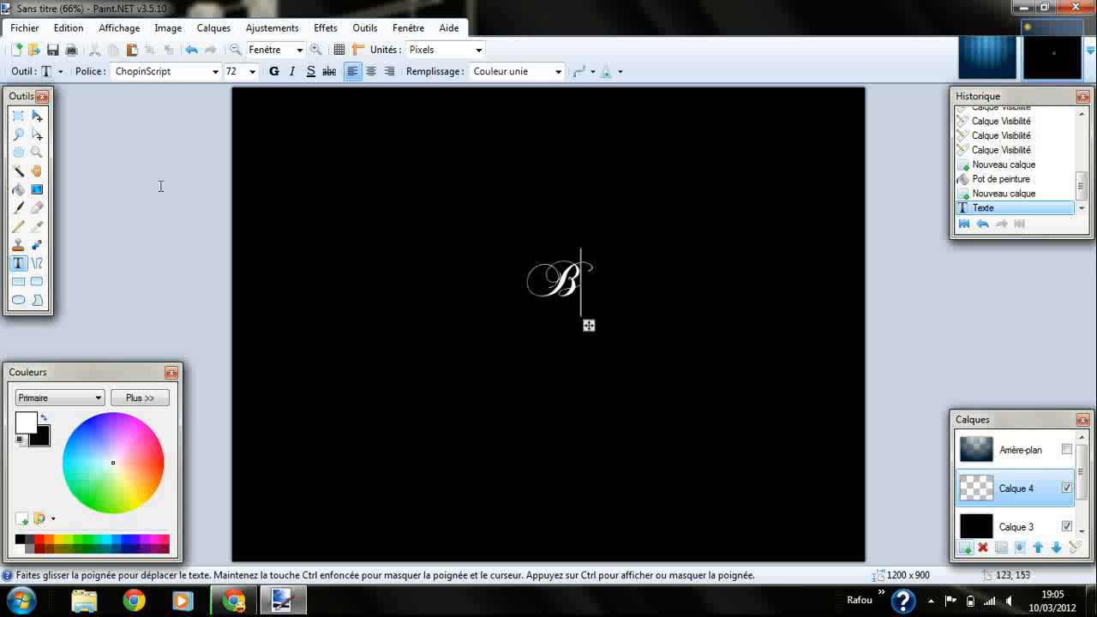
# Select a rectangular area of about 255 x 147 pixels around the letter B
pyautogui.click(17, 115)
pyautogui.moveTo(498, 234); pyautogui.dragTo(633, 311)
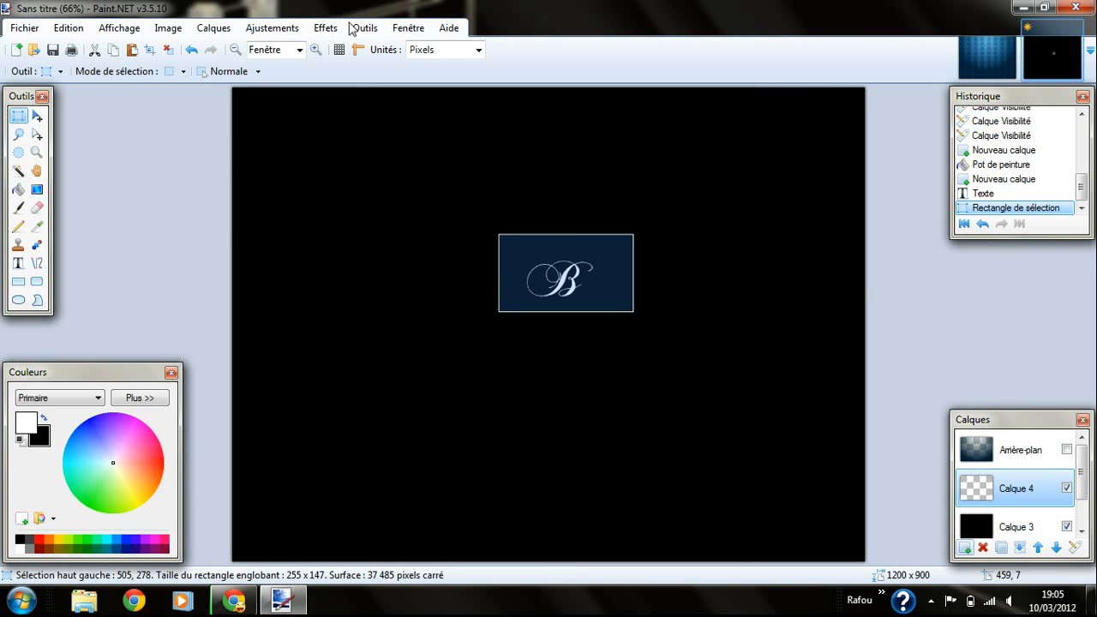
pyautogui.click(236, 30)
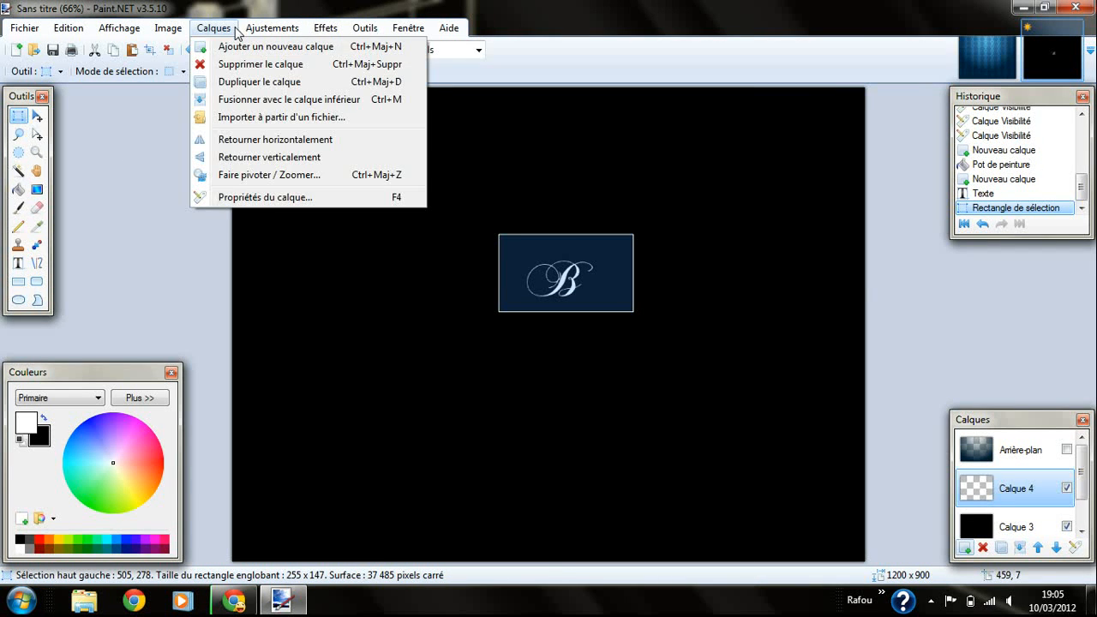
pyautogui.click(254, 160)
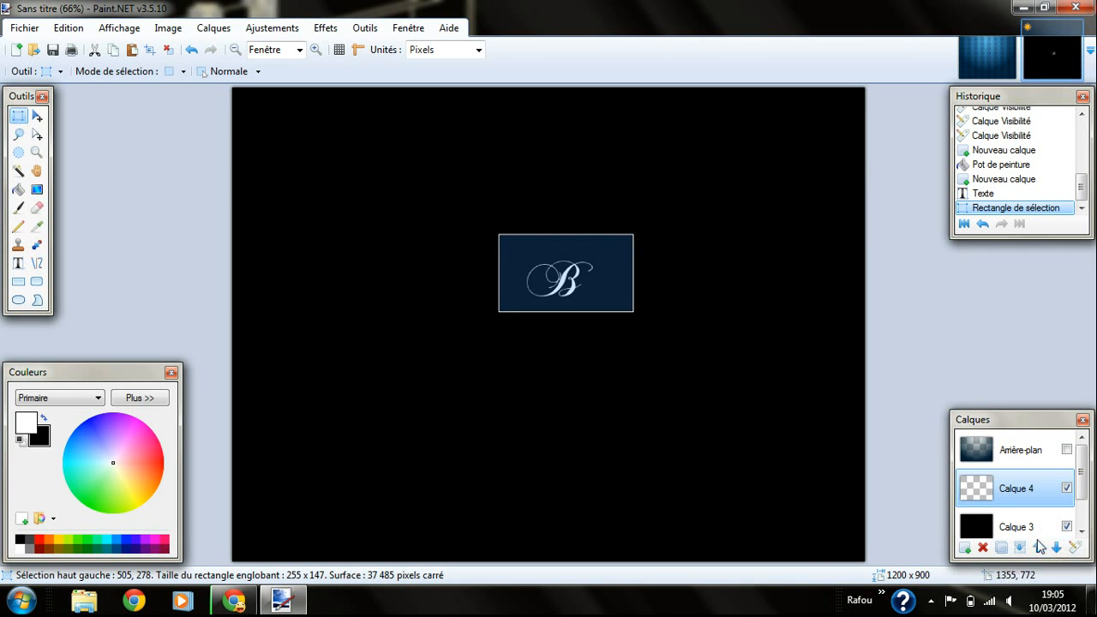
# Duplicate the letter's layer and flip the copy vertically
pyautogui.click(999, 548)
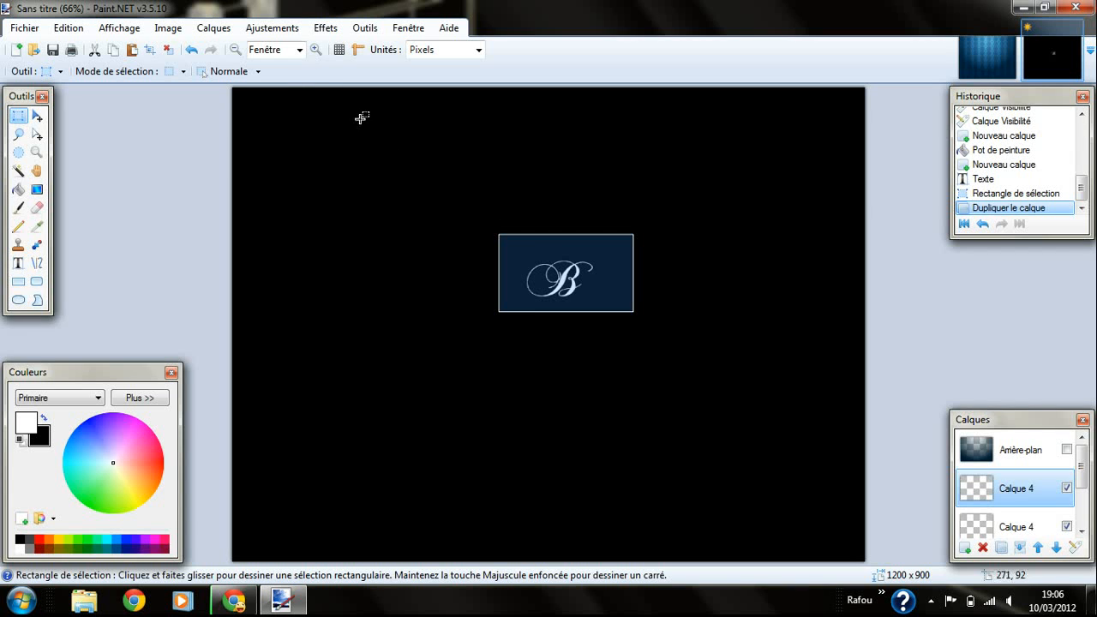
pyautogui.click(322, 28)
pyautogui.click(214, 27)
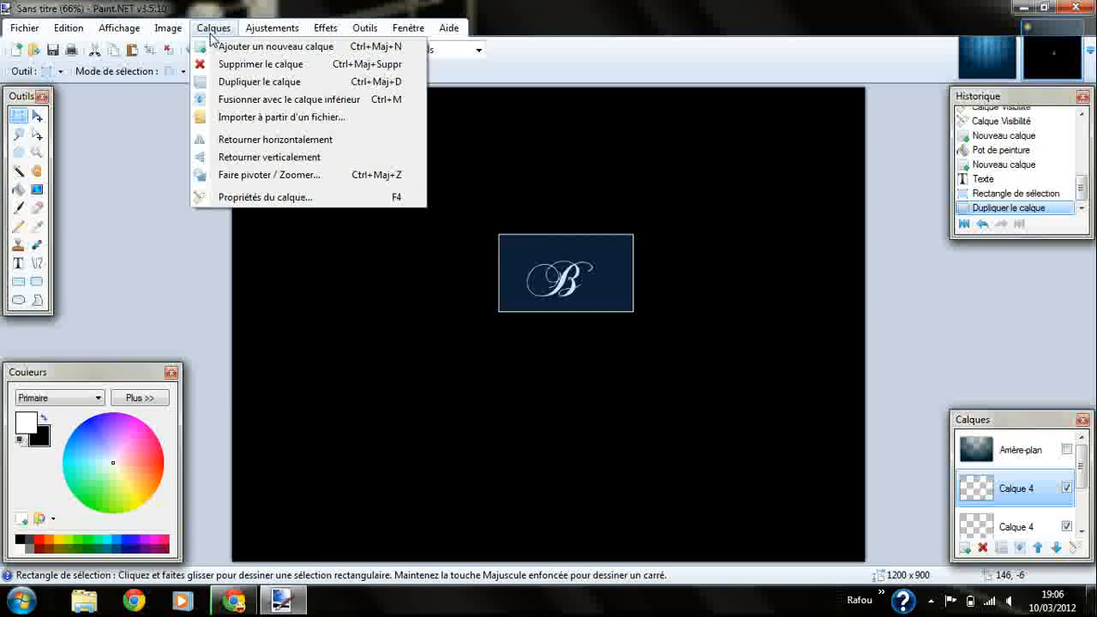
pyautogui.click(266, 158)
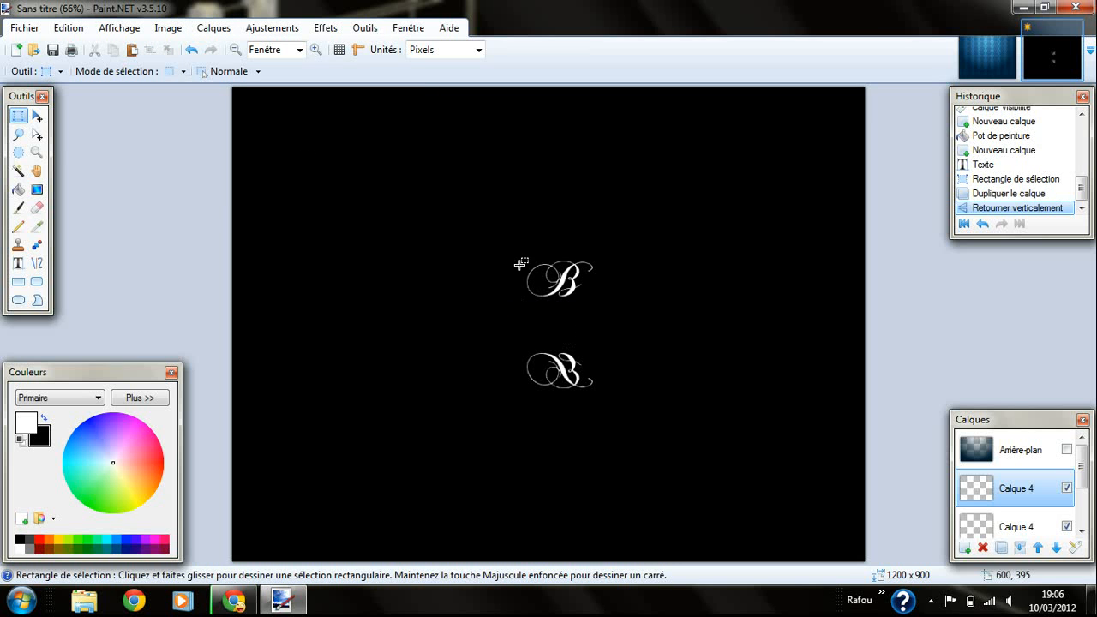
# Select the flipped B, move it up against the underside of the original letter, and merge its layer with the one below
pyautogui.moveTo(508, 321); pyautogui.dragTo(655, 414)
pyautogui.click(37, 116)
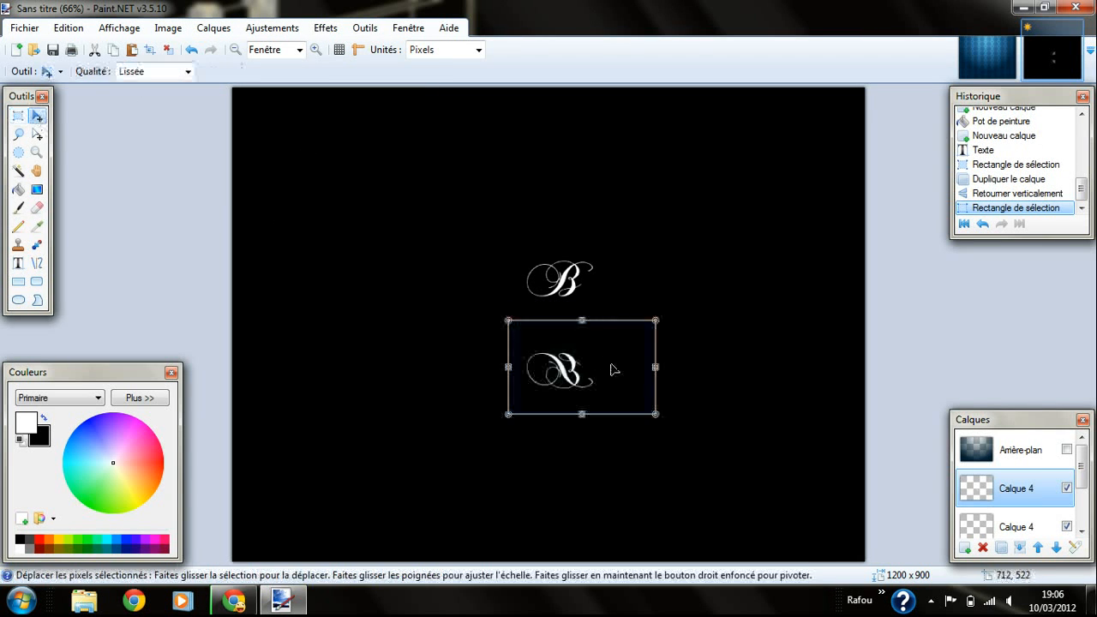
pyautogui.moveTo(575, 388); pyautogui.dragTo(575, 332)
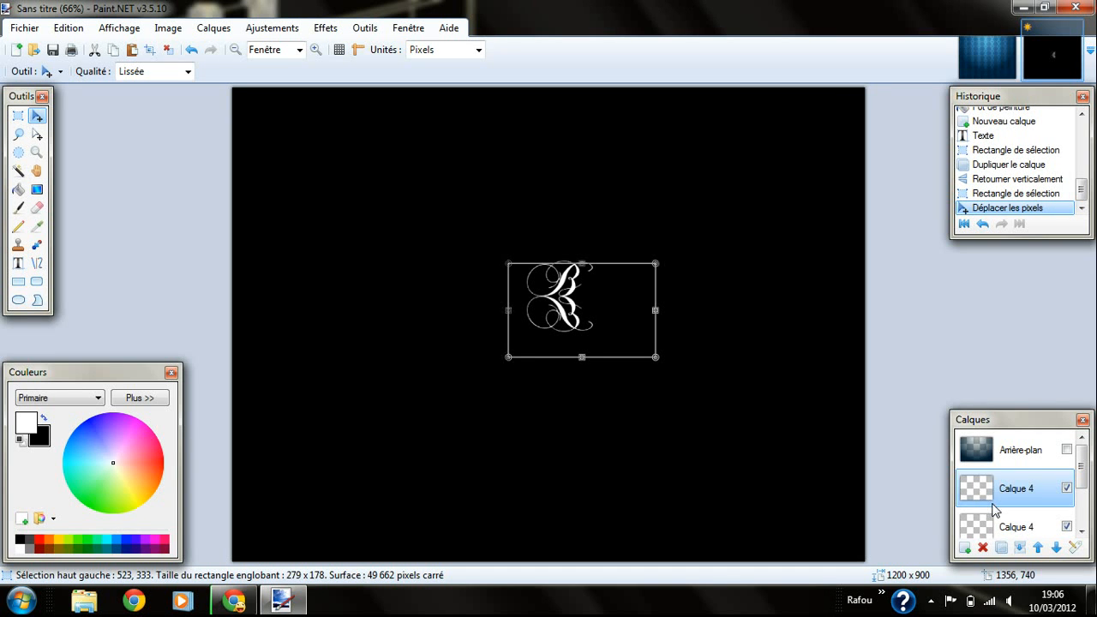
pyautogui.click(1020, 548)
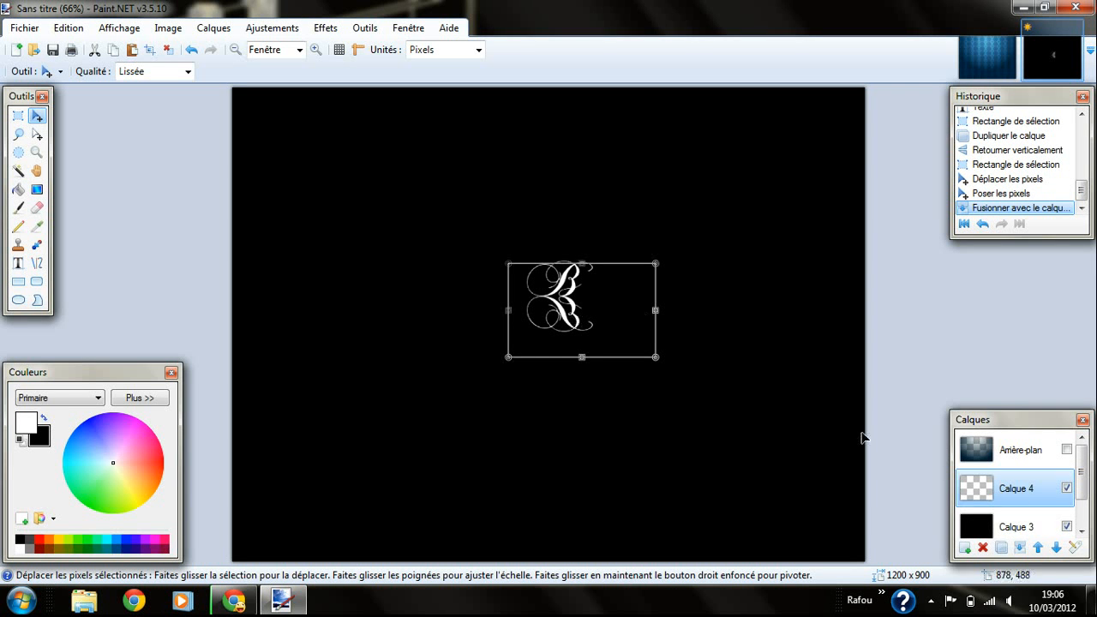
pyautogui.click(19, 115)
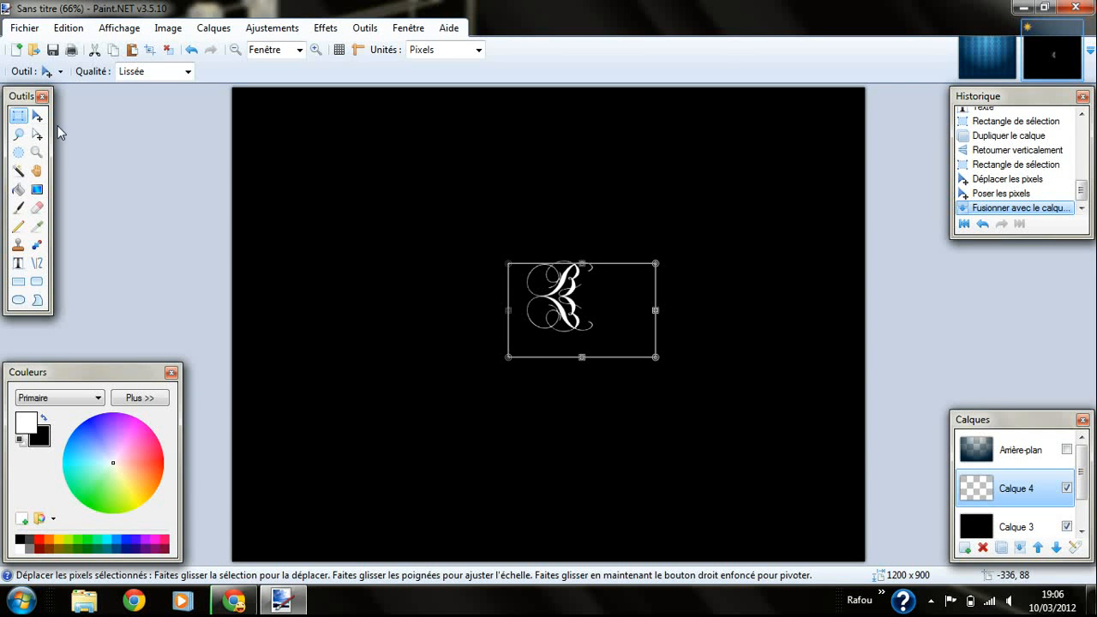
# Deselect, duplicate the layer of the vertically mirrored B, select an area around it and flip the copy horizontally
pyautogui.click(351, 225)
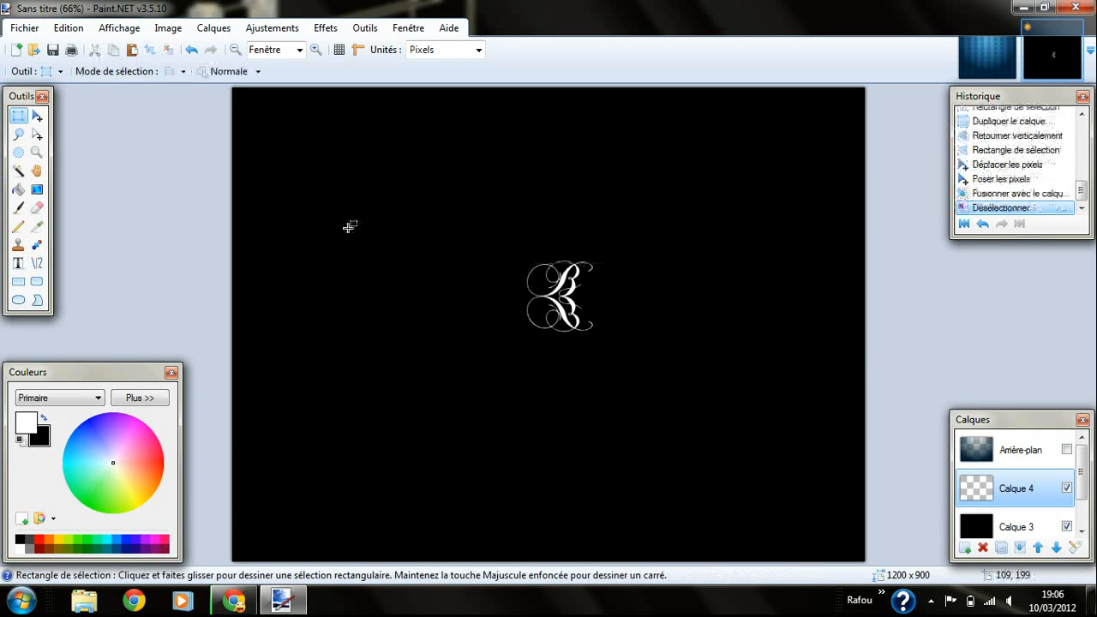
pyautogui.click(1001, 546)
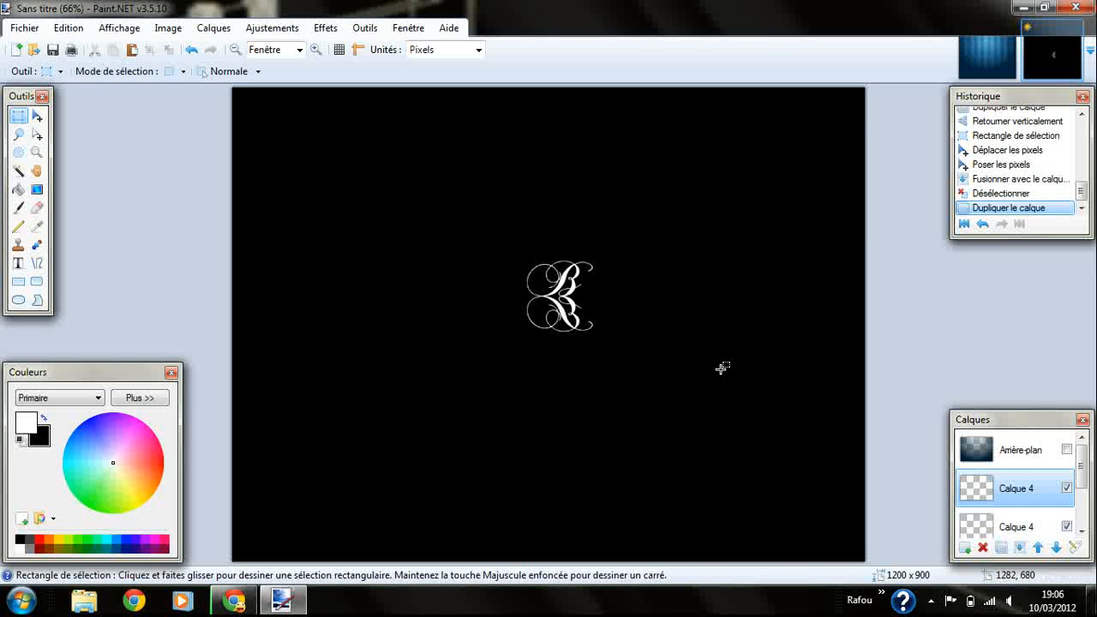
pyautogui.moveTo(457, 216); pyautogui.dragTo(645, 357)
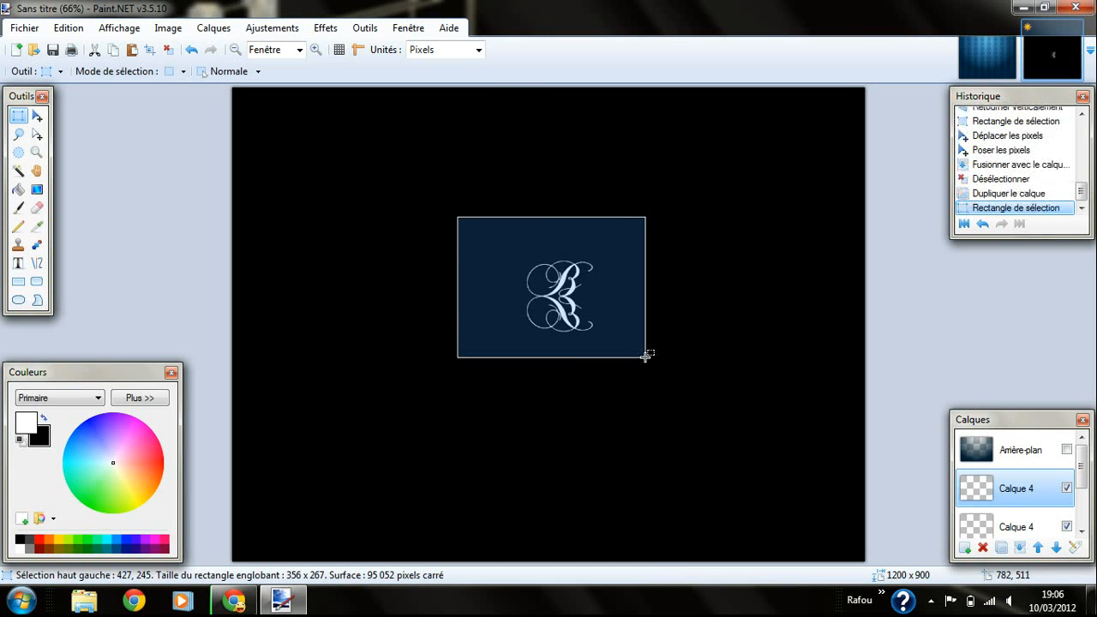
pyautogui.click(224, 27)
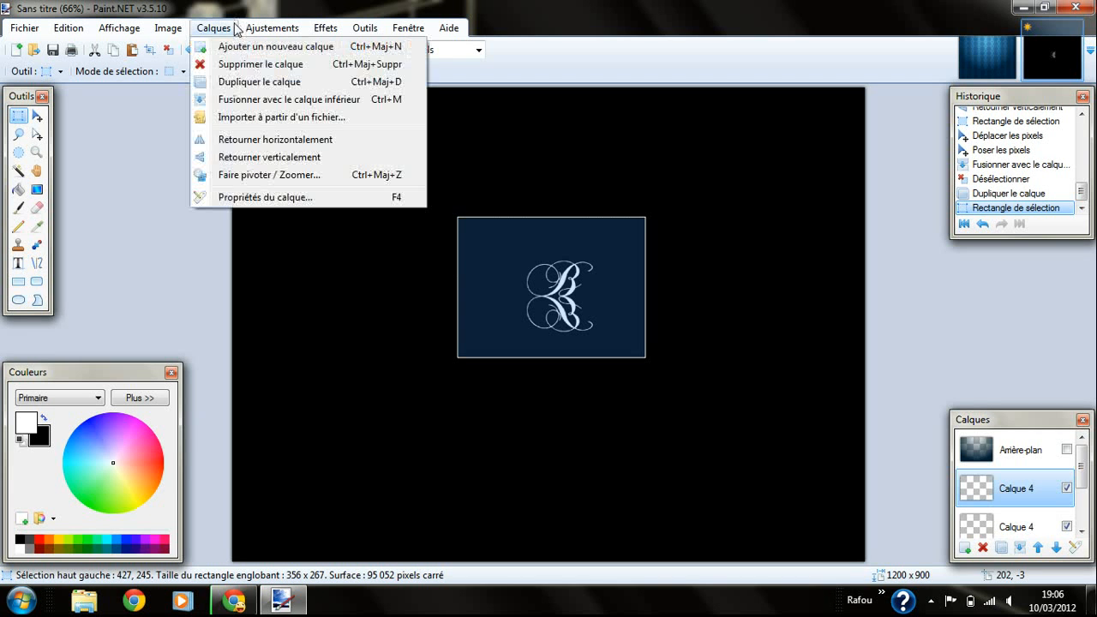
pyautogui.click(278, 144)
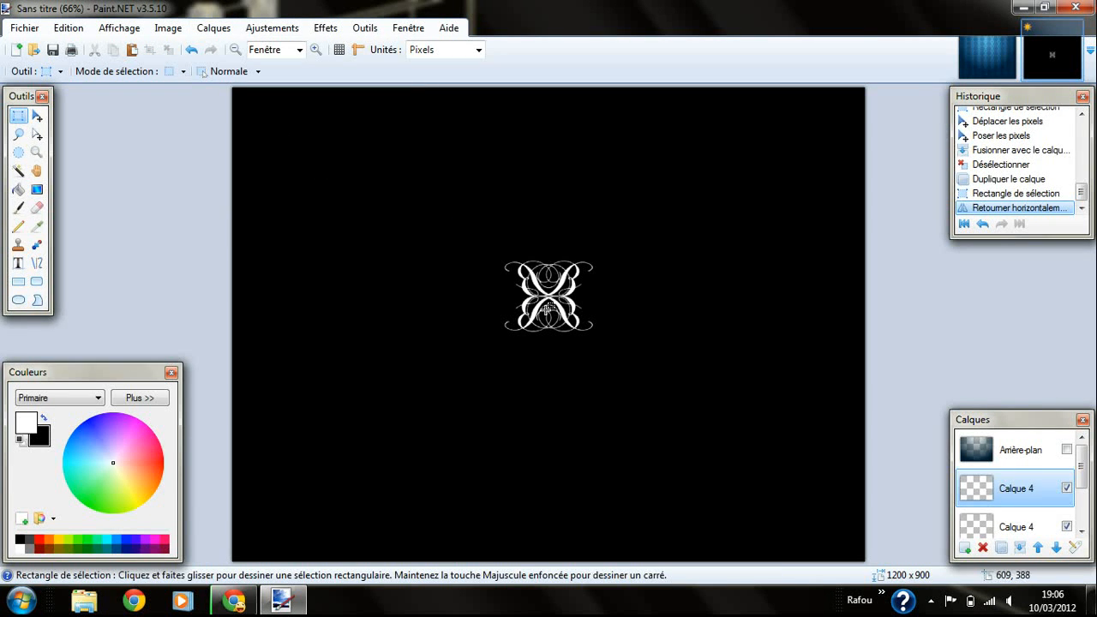
# Select the flipped copy, move it to the right so it mirrors the original pair of letters, and merge its layer down
pyautogui.moveTo(475, 208); pyautogui.dragTo(623, 364)
pyautogui.click(37, 116)
pyautogui.moveTo(543, 305); pyautogui.dragTo(614, 305)
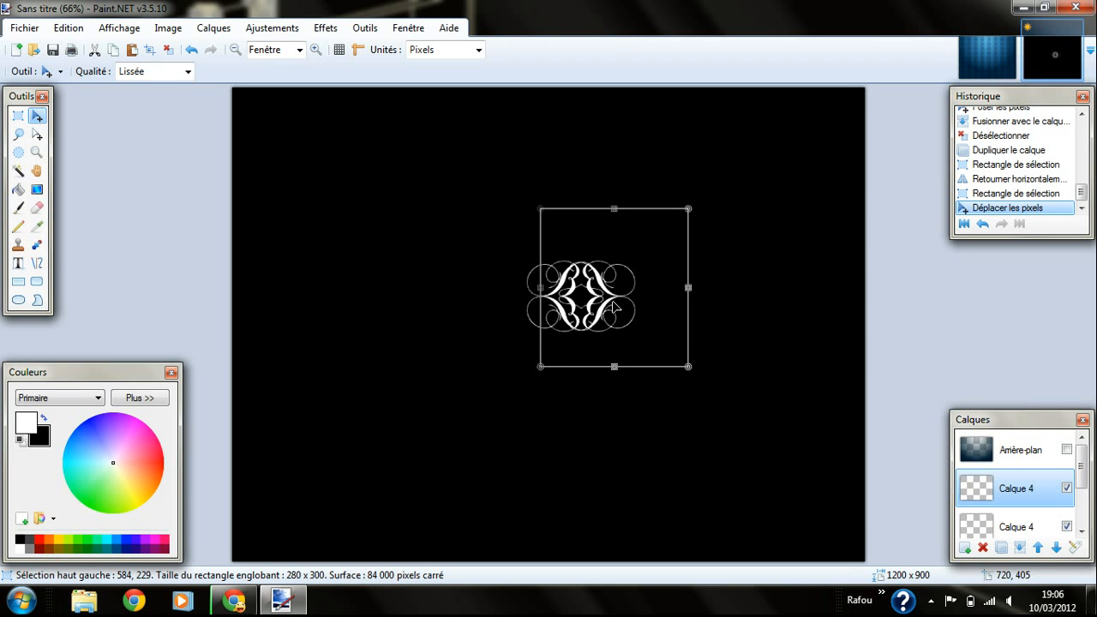
pyautogui.click(1019, 547)
pyautogui.click(1020, 547)
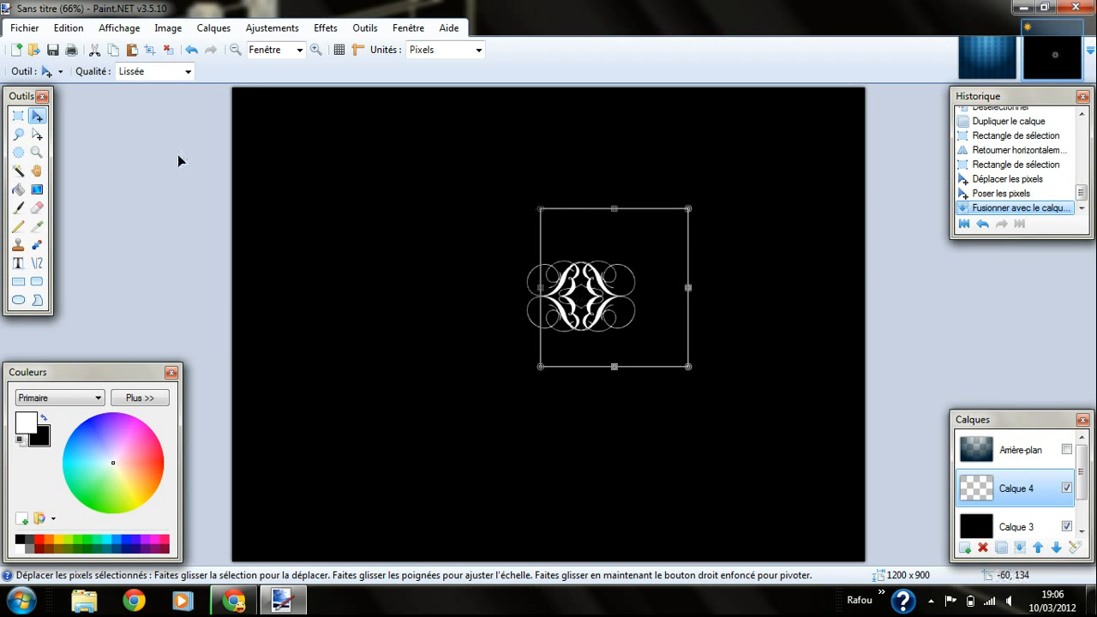
# Select an area of about 312 x 178 pixels around the complete ornament and compare it with the reference image R Wallpaper.png
pyautogui.click(18, 115)
pyautogui.moveTo(501, 247); pyautogui.dragTo(664, 340)
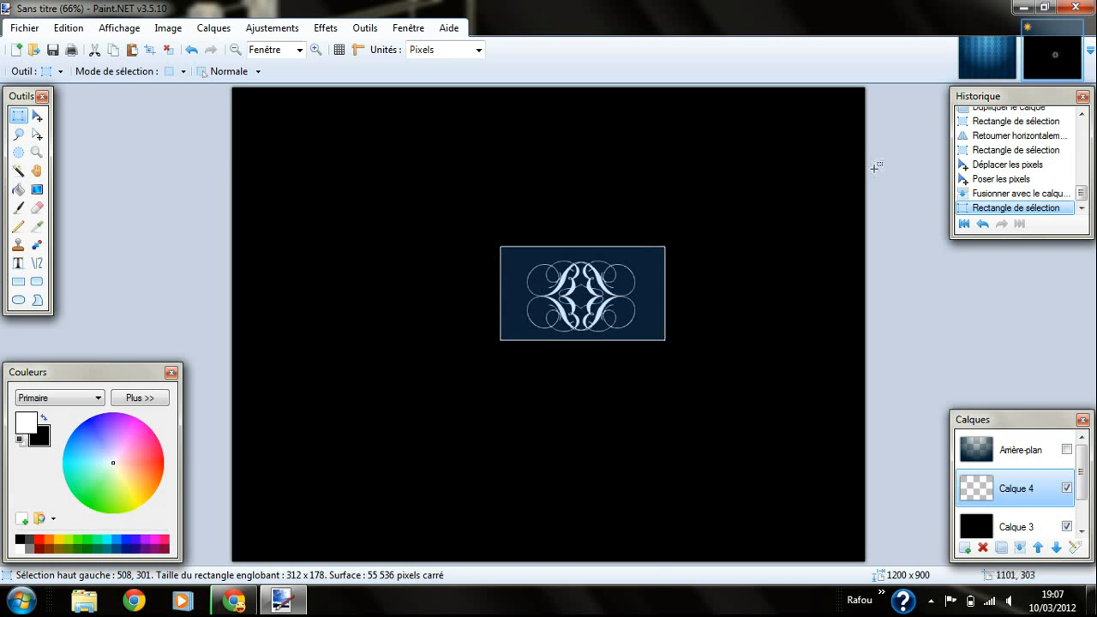
pyautogui.click(979, 59)
pyautogui.click(1067, 53)
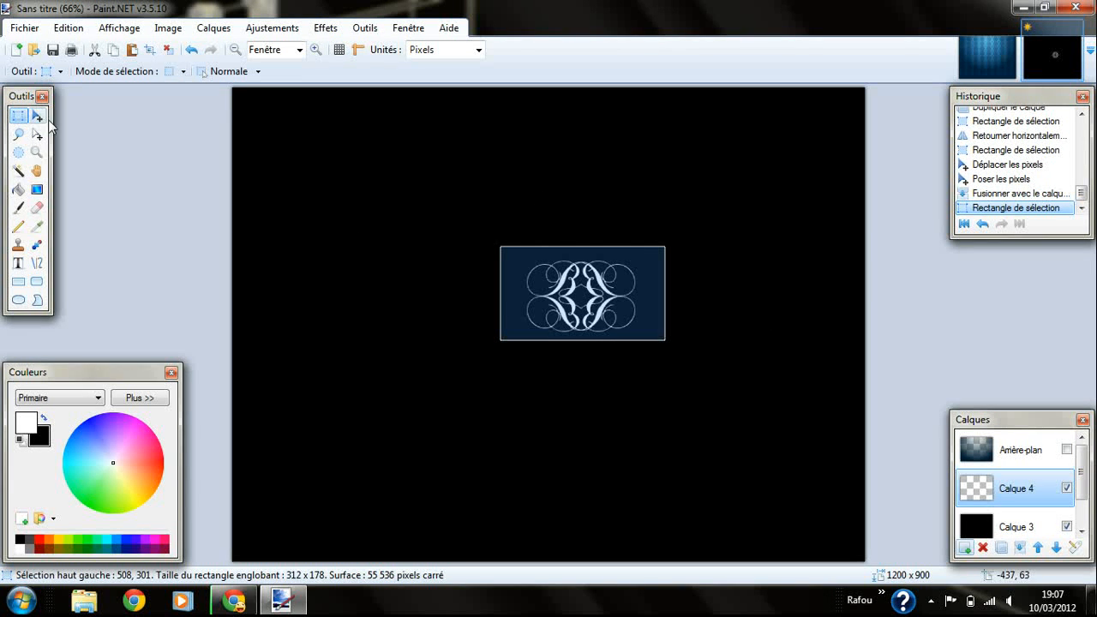
pyautogui.hotkey('ctrl', 'Tab')
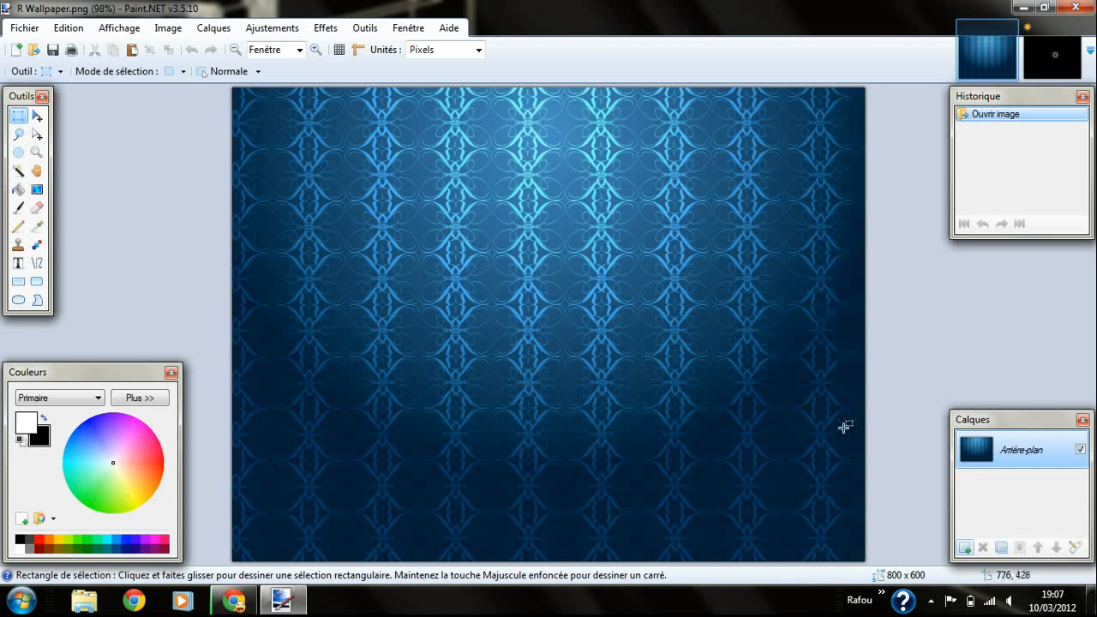
pyautogui.click(1039, 59)
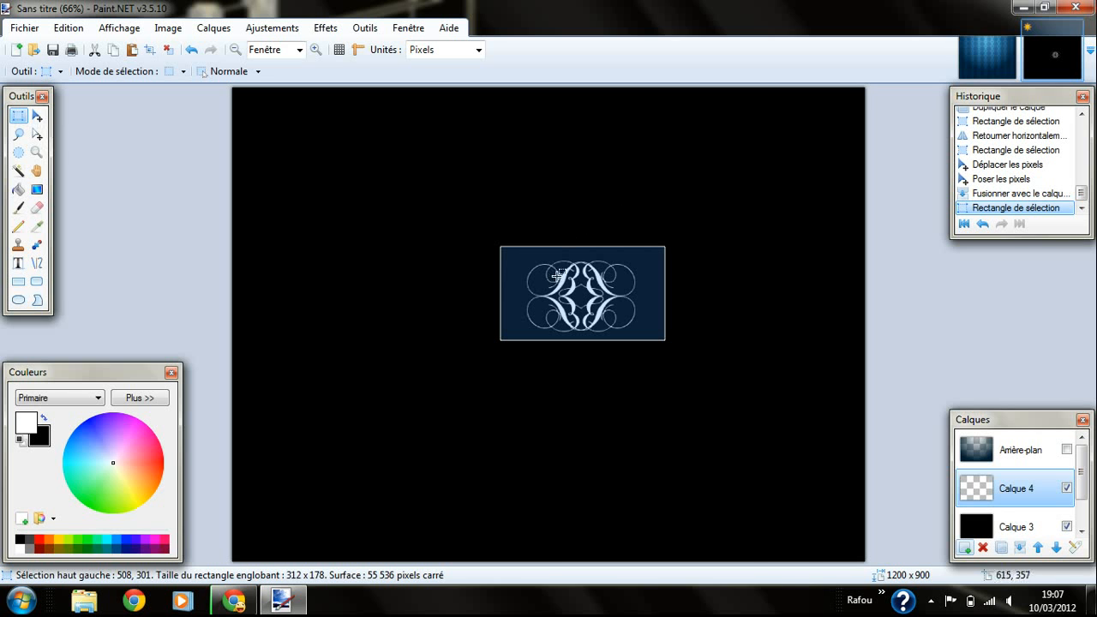
# Scale the selected ornament down to a selection of about 247 x 141 pixels and move it toward the upper-left part of the canvas
pyautogui.click(36, 116)
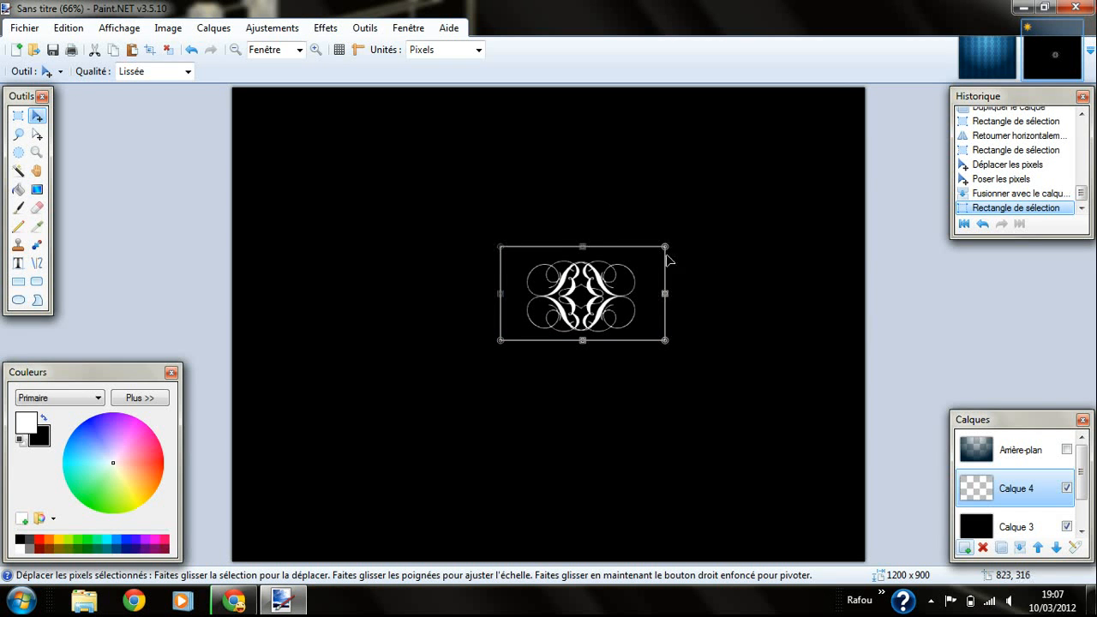
pyautogui.moveTo(666, 248); pyautogui.dragTo(656, 267)
pyautogui.moveTo(656, 268); pyautogui.dragTo(641, 272)
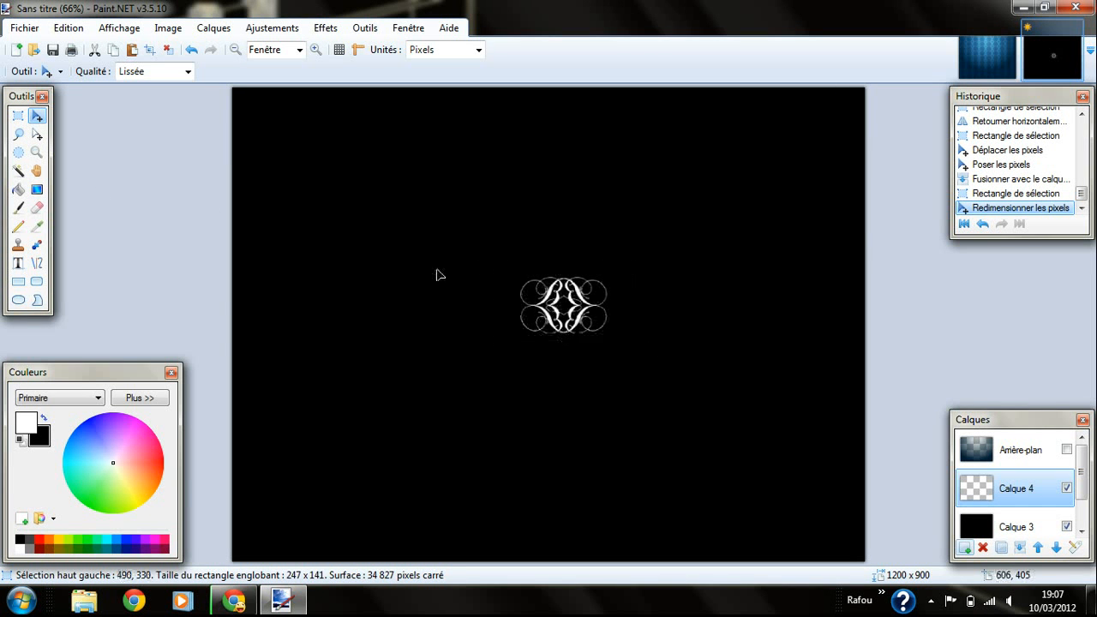
pyautogui.moveTo(436, 274); pyautogui.dragTo(267, 244)
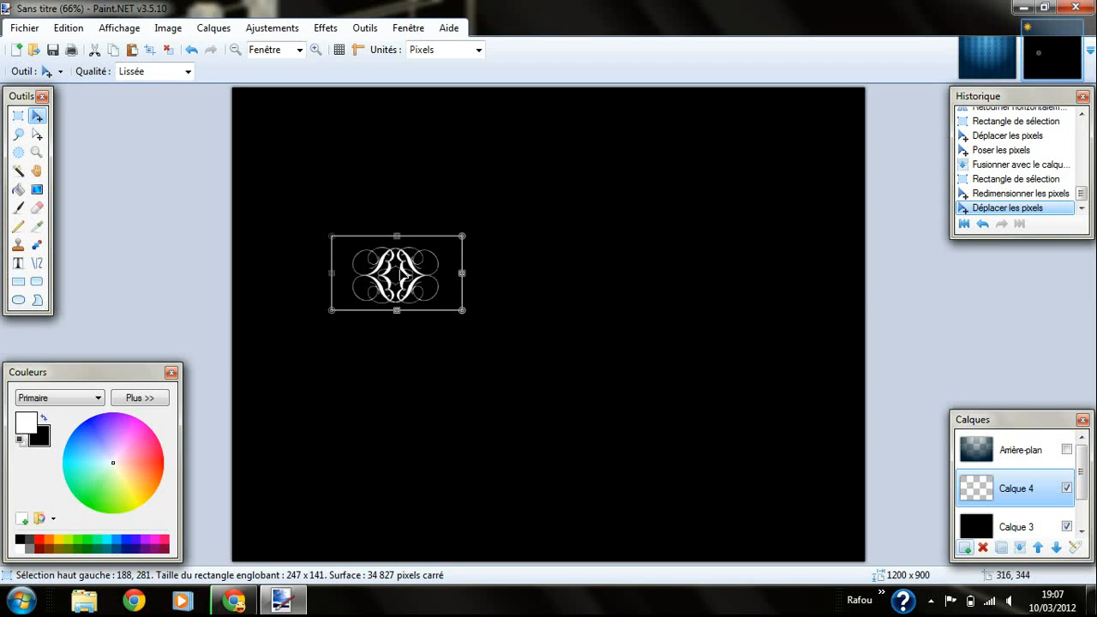
pyautogui.hotkey('ctrl', 'v')
pyautogui.moveTo(396, 276); pyautogui.dragTo(519, 290)
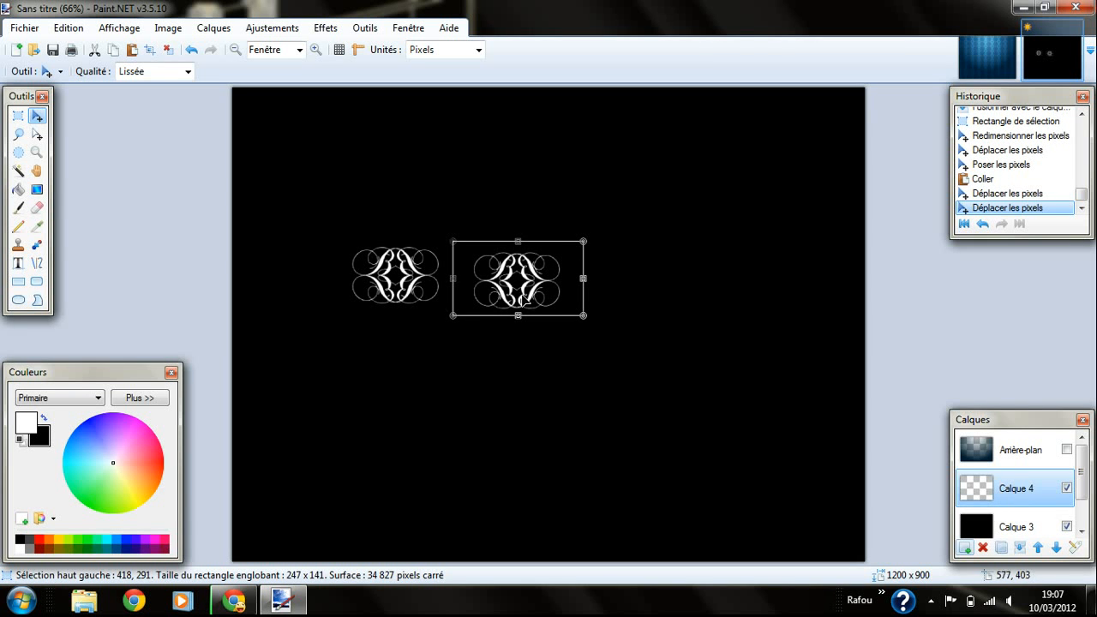
pyautogui.hotkey('ctrl', 'x')
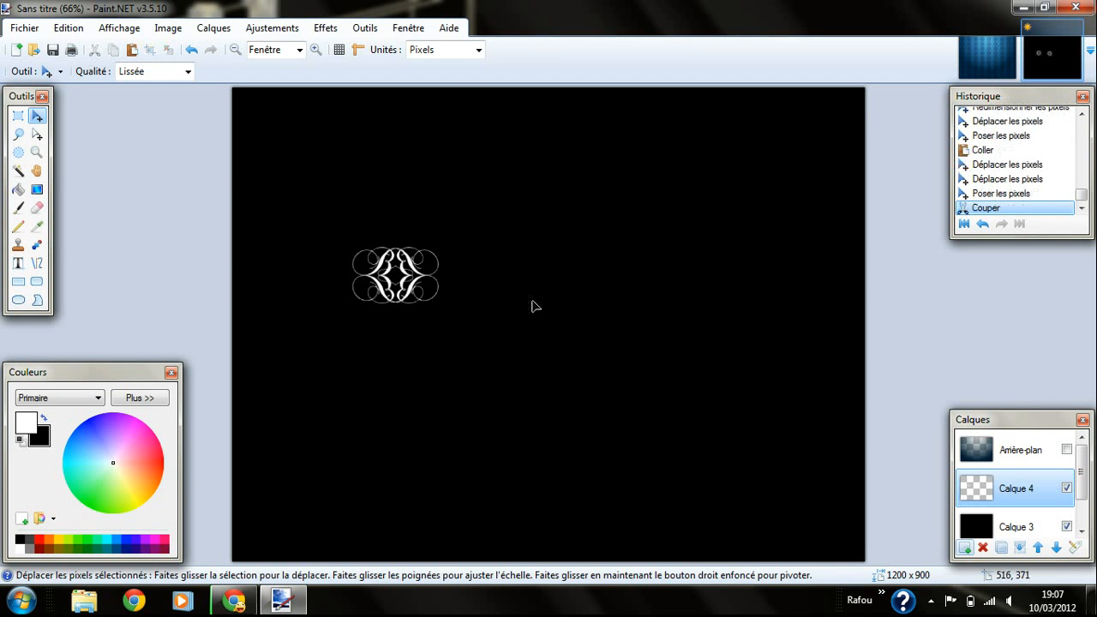
# Duplicate the ornament's layer, place the copy directly to the right of the original so their circles touch, and merge it down
pyautogui.click(1001, 547)
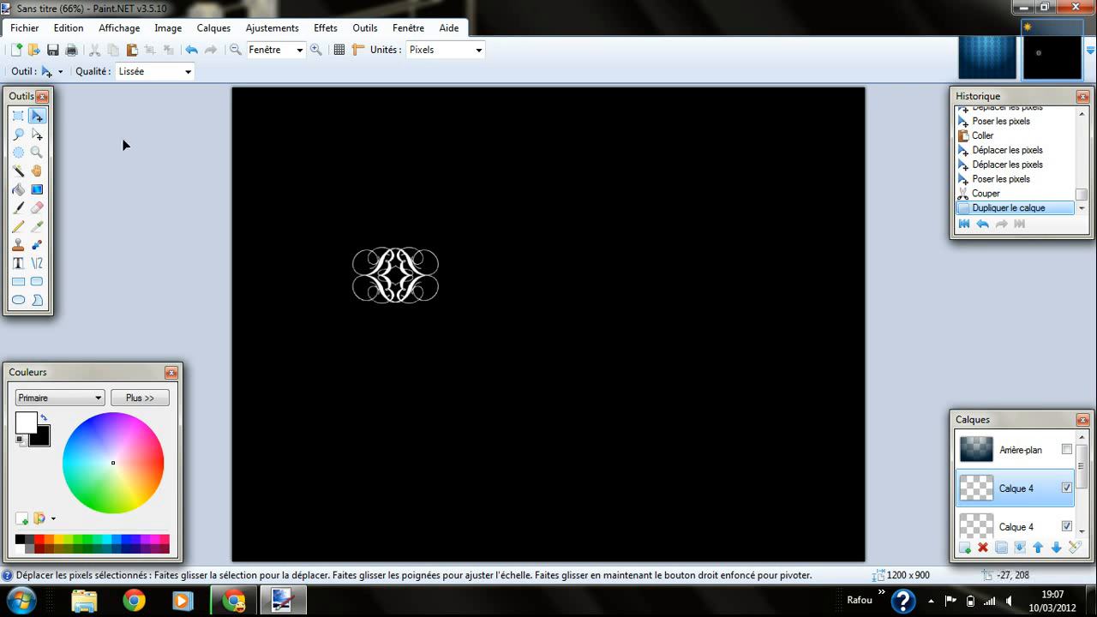
pyautogui.click(19, 116)
pyautogui.moveTo(326, 215)
pyautogui.mouseDown()
pyautogui.moveTo(502, 328)
pyautogui.moveTo(476, 323)
pyautogui.mouseUp()
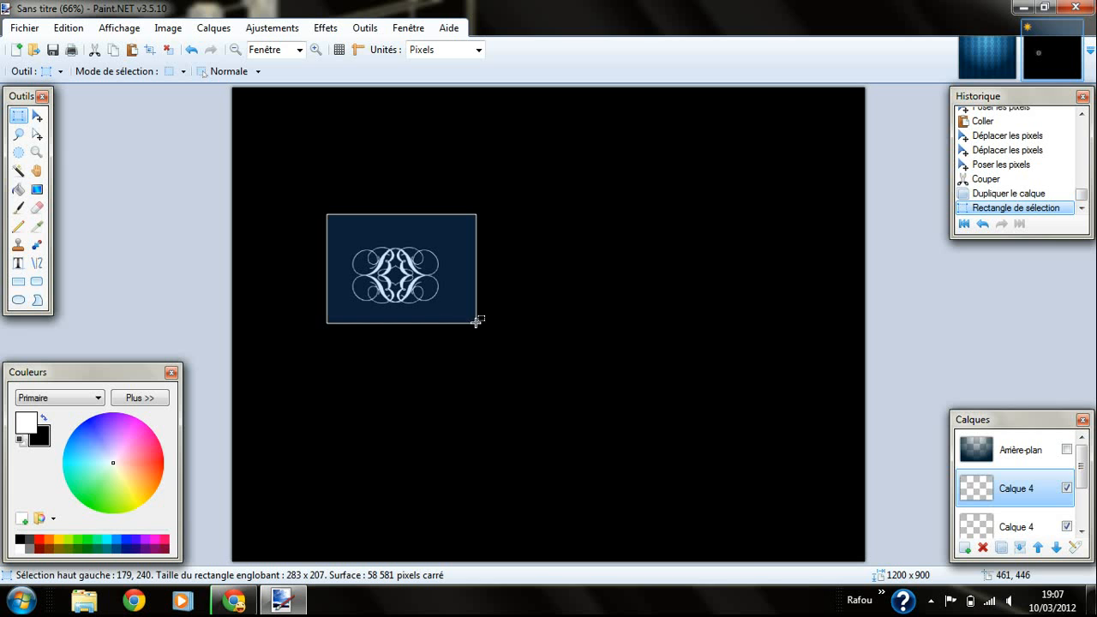
pyautogui.click(37, 116)
pyautogui.moveTo(375, 268); pyautogui.dragTo(467, 268)
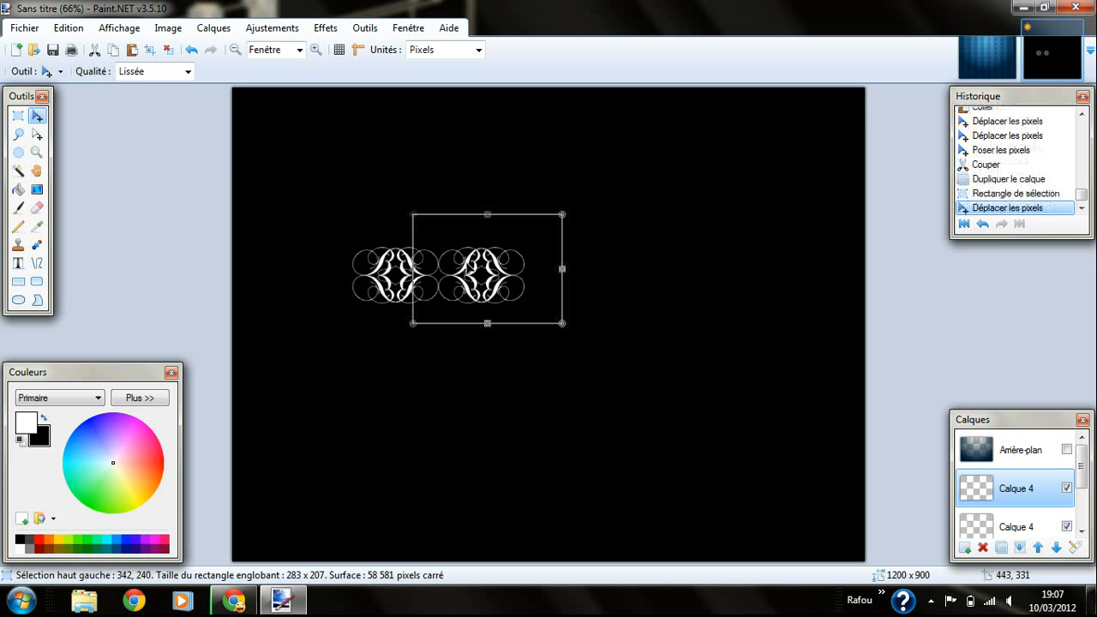
pyautogui.click(1002, 548)
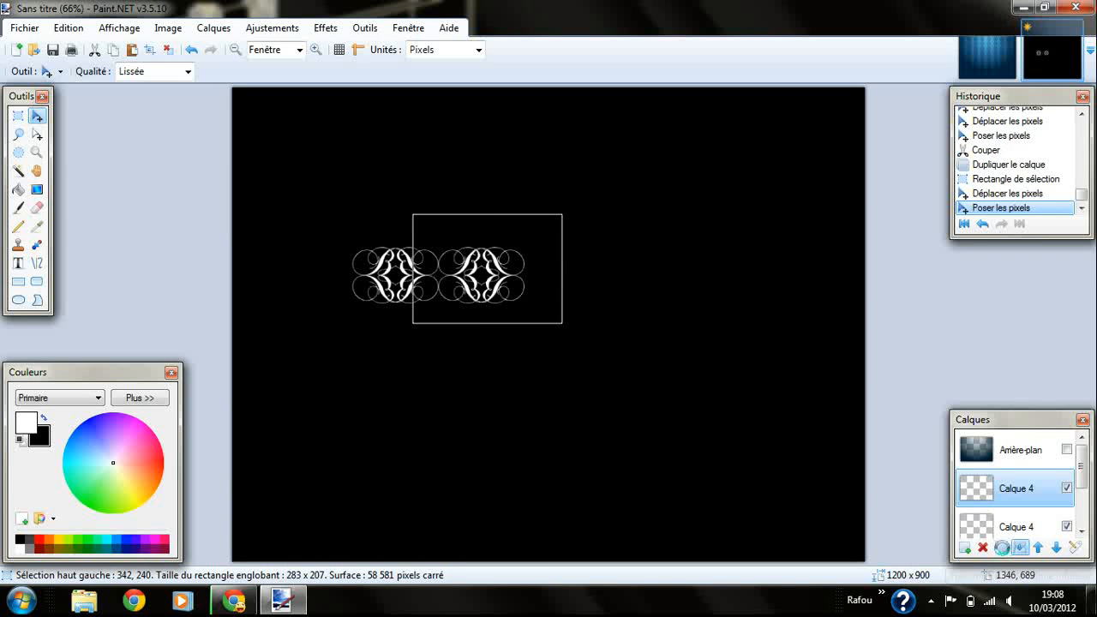
# Duplicate the layer with the two ornaments, move the copied pair directly above the original row, and merge it down
pyautogui.click(1001, 548)
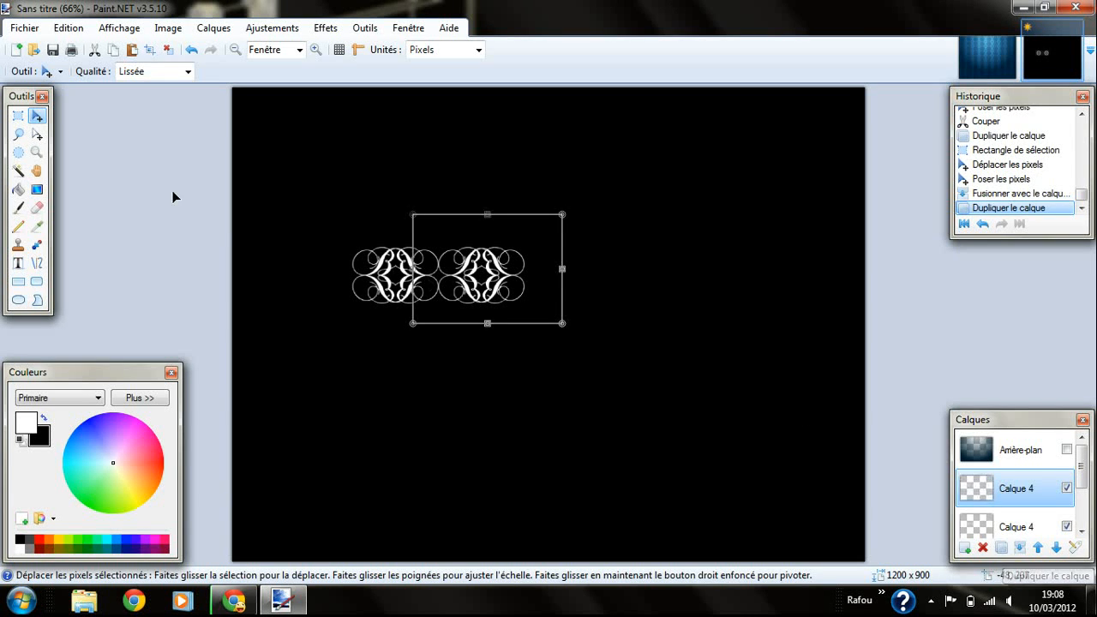
pyautogui.click(18, 115)
pyautogui.moveTo(310, 220); pyautogui.dragTo(559, 323)
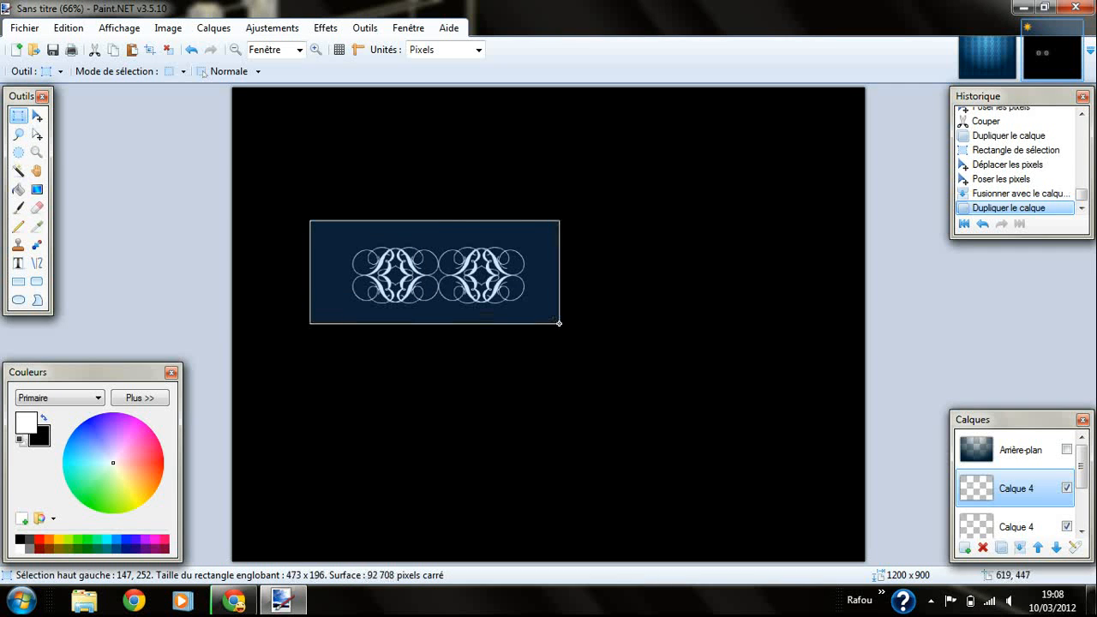
pyautogui.click(37, 115)
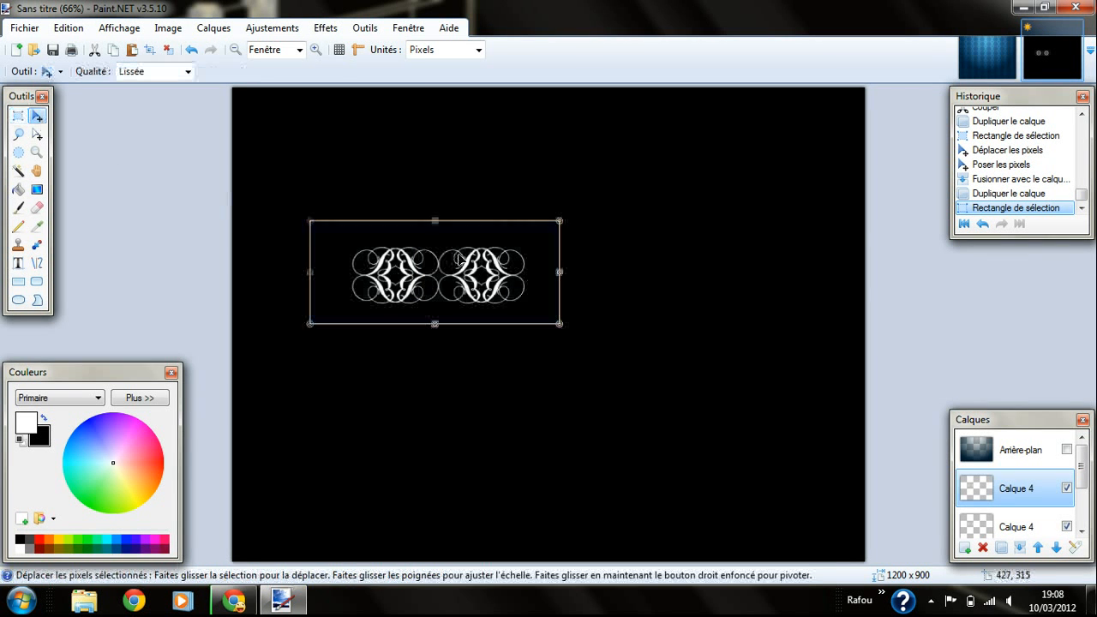
pyautogui.moveTo(446, 293); pyautogui.dragTo(446, 239)
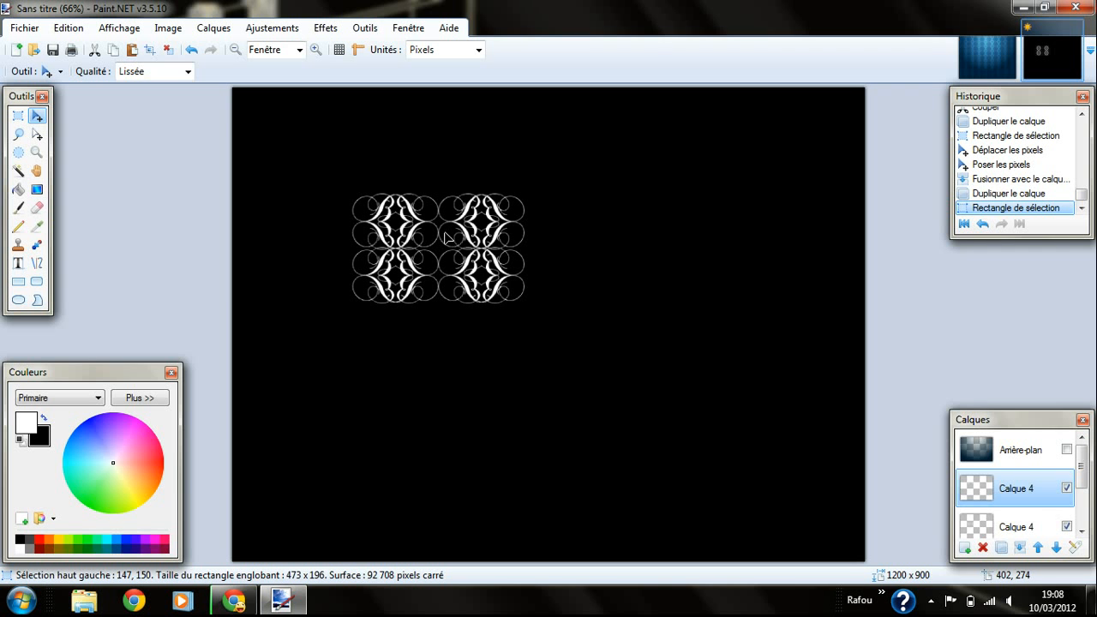
pyautogui.click(446, 237)
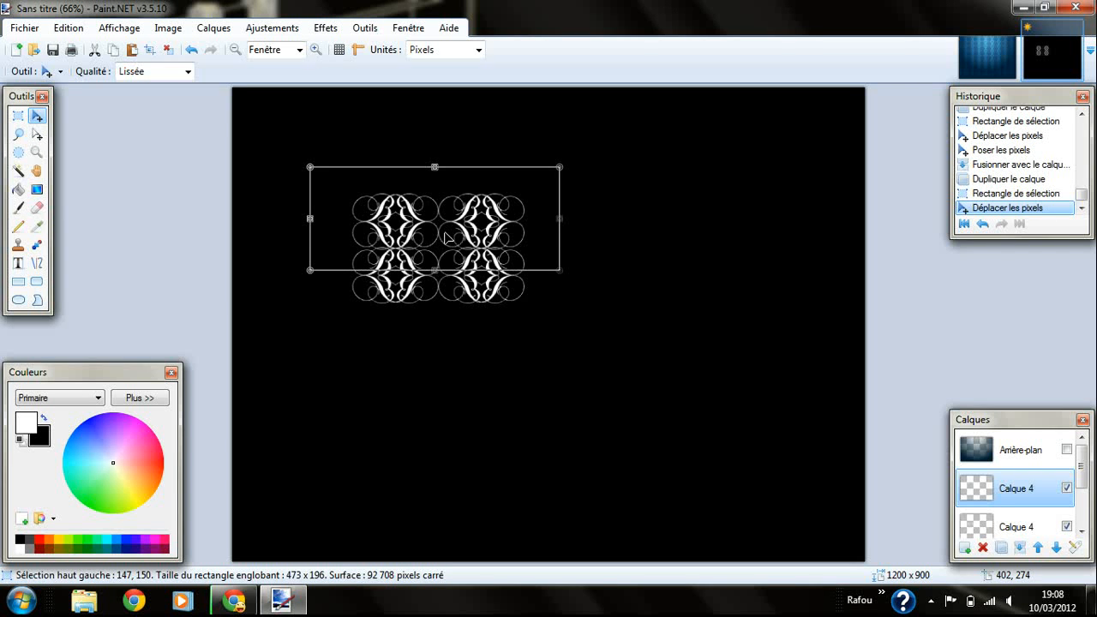
pyautogui.click(1025, 549)
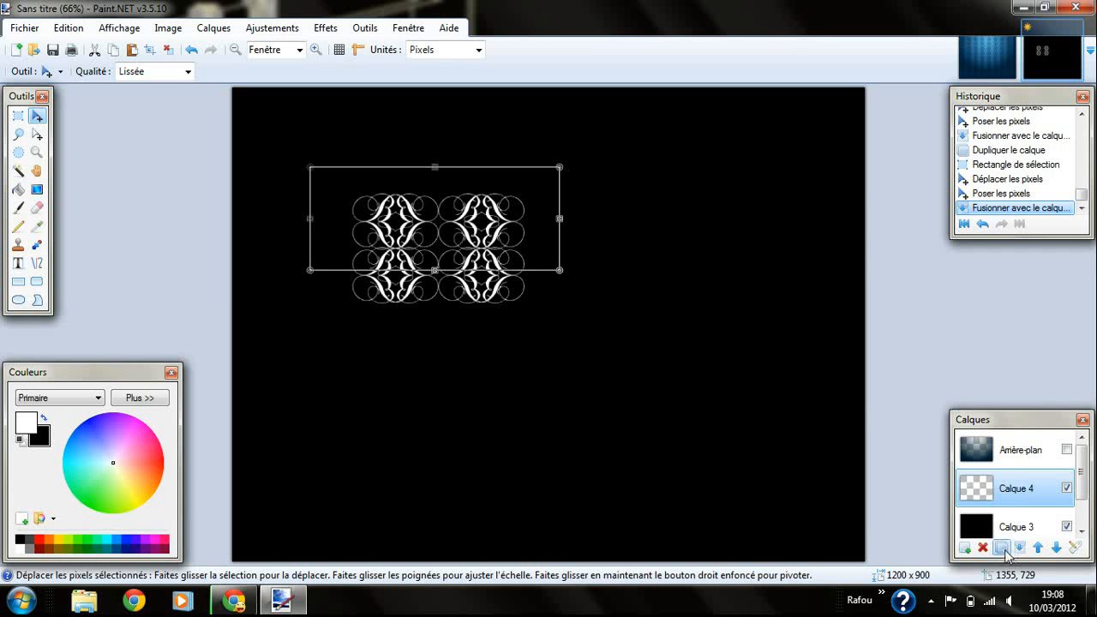
# Duplicate the two-by-two ornament block, move the copy to its right to form four columns, and merge it down
pyautogui.click(1003, 549)
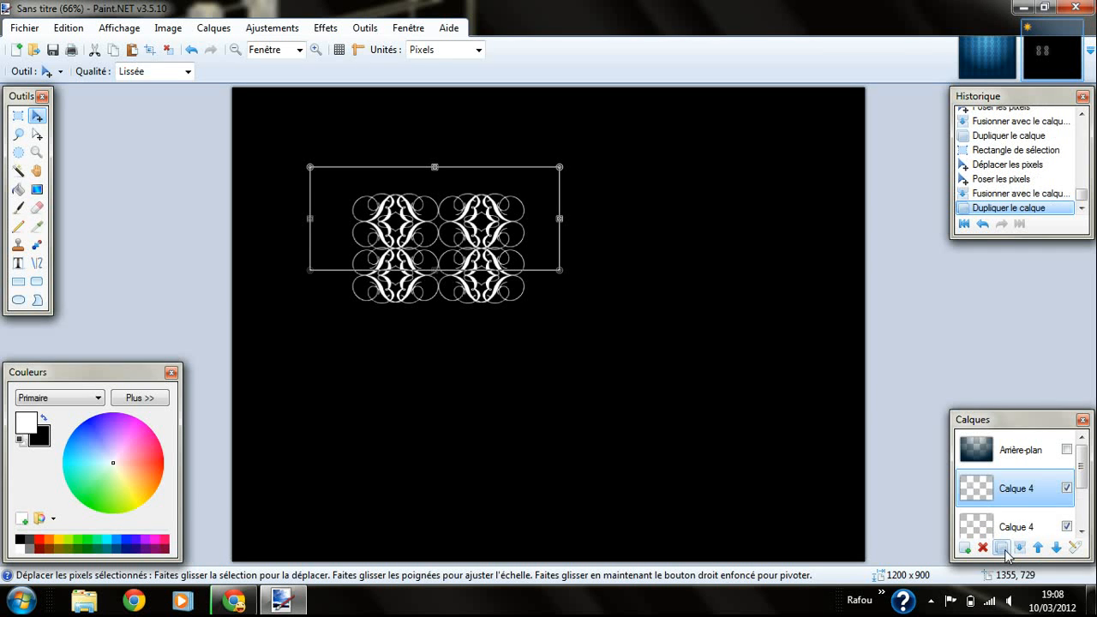
pyautogui.click(21, 116)
pyautogui.moveTo(306, 147); pyautogui.dragTo(549, 317)
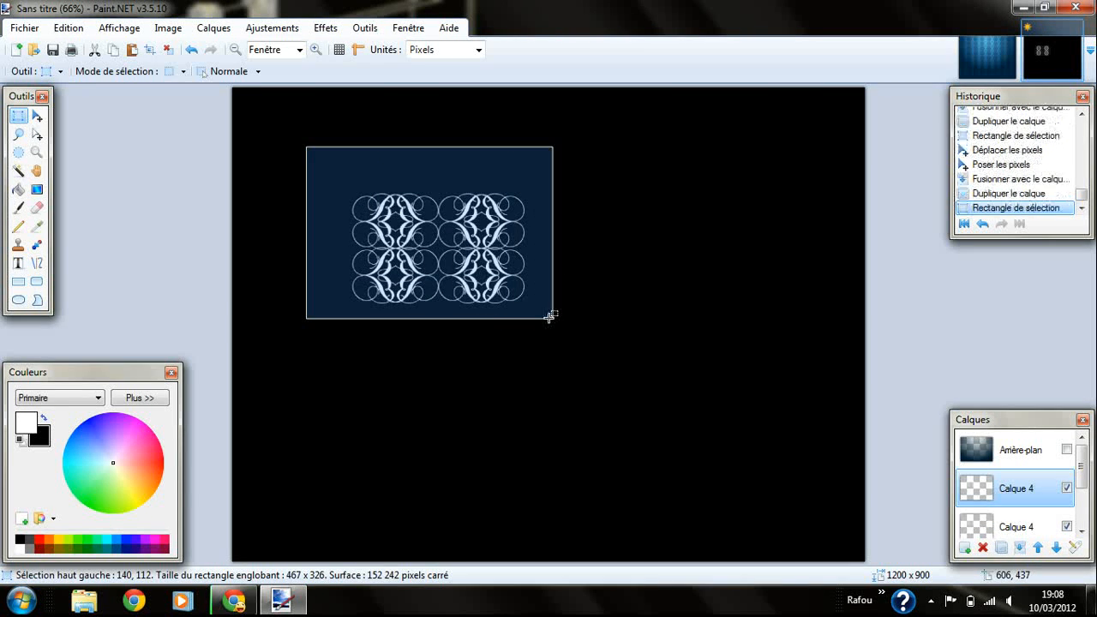
pyautogui.click(37, 116)
pyautogui.moveTo(431, 279); pyautogui.dragTo(615, 279)
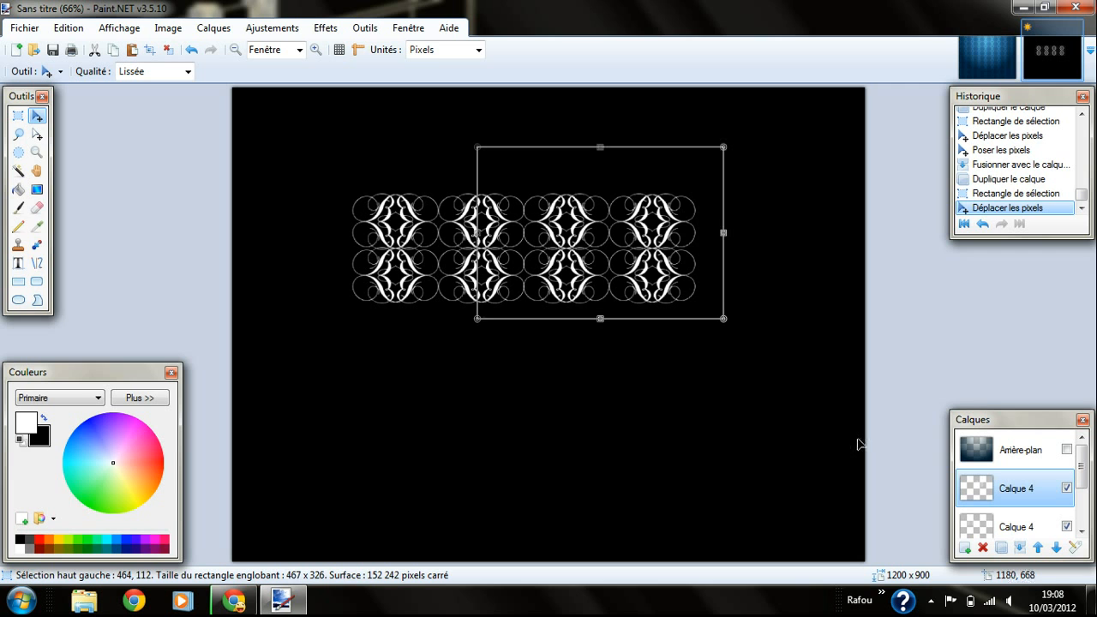
pyautogui.click(931, 602)
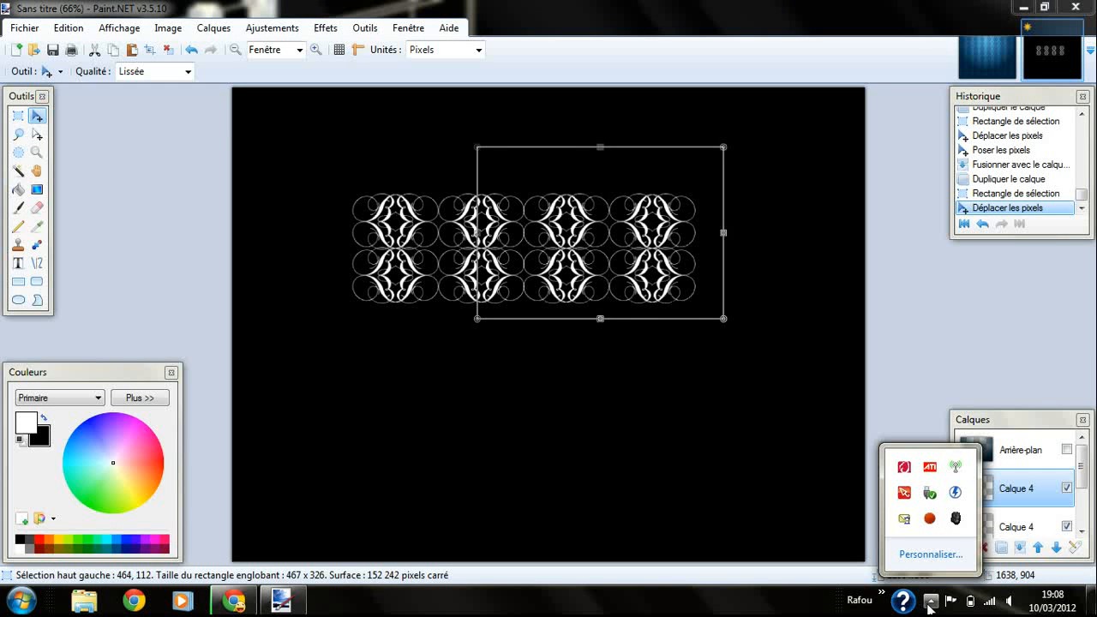
pyautogui.click(930, 603)
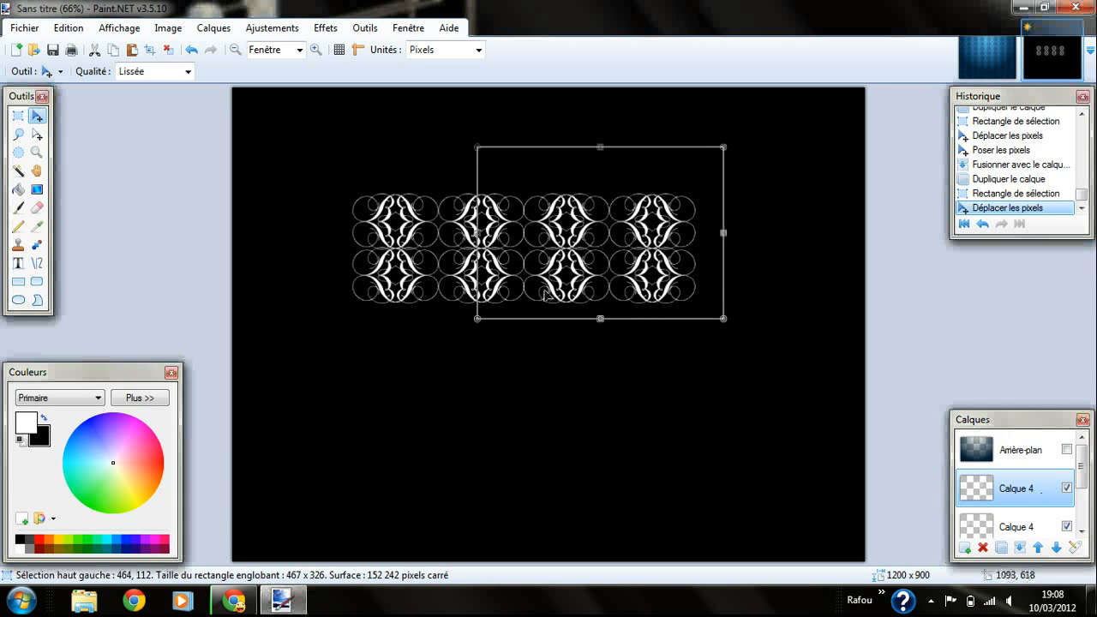
pyautogui.click(1013, 525)
pyautogui.click(1013, 481)
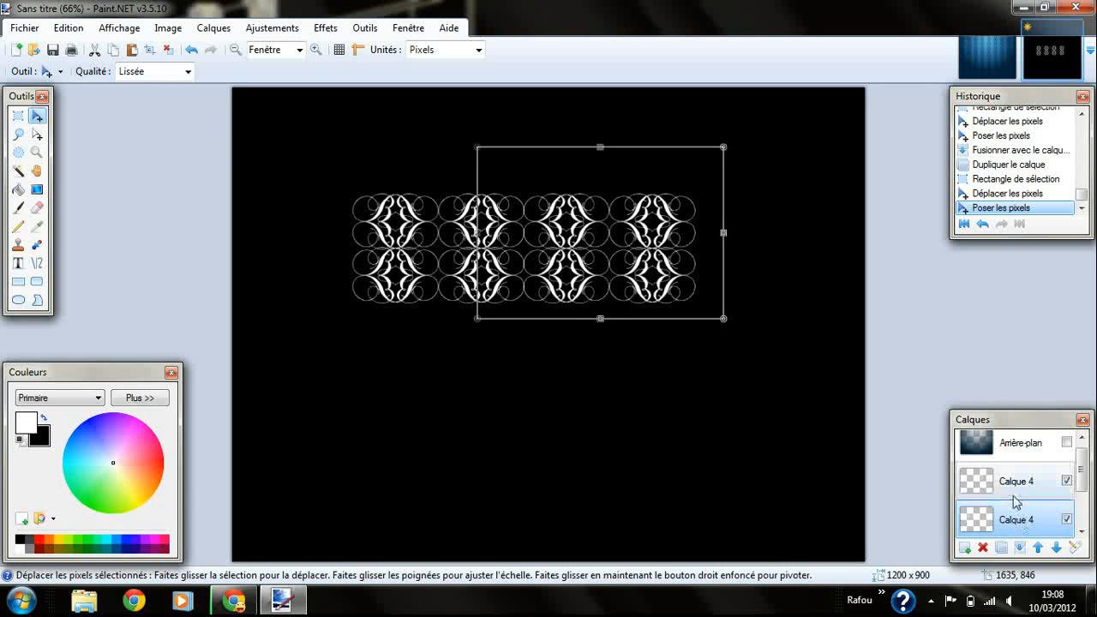
pyautogui.click(1019, 546)
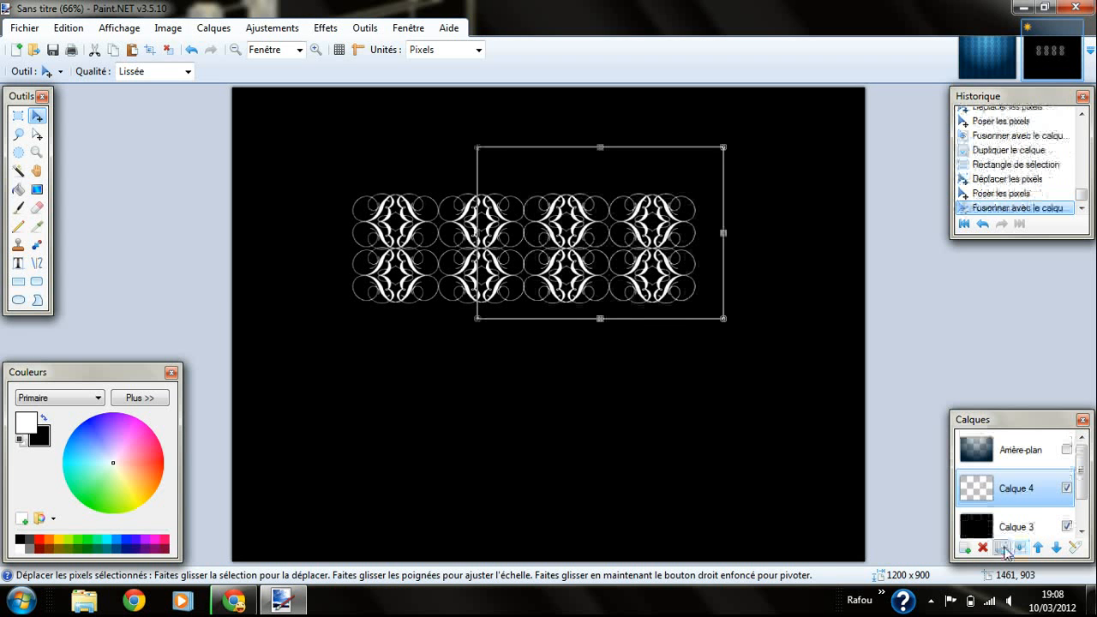
# Duplicate the four-column pattern's layer, select about 815 x 292 pixels around it, and move the copy directly below the original rows
pyautogui.click(1001, 545)
pyautogui.click(18, 116)
pyautogui.moveTo(326, 173); pyautogui.dragTo(754, 326)
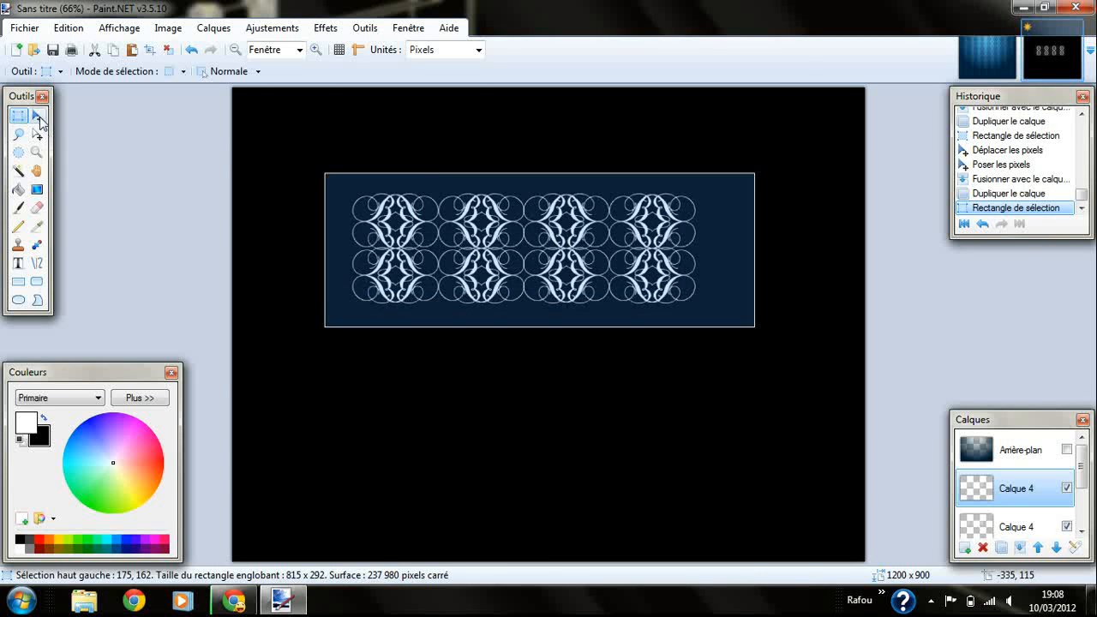
pyautogui.click(37, 116)
pyautogui.moveTo(488, 239); pyautogui.dragTo(487, 351)
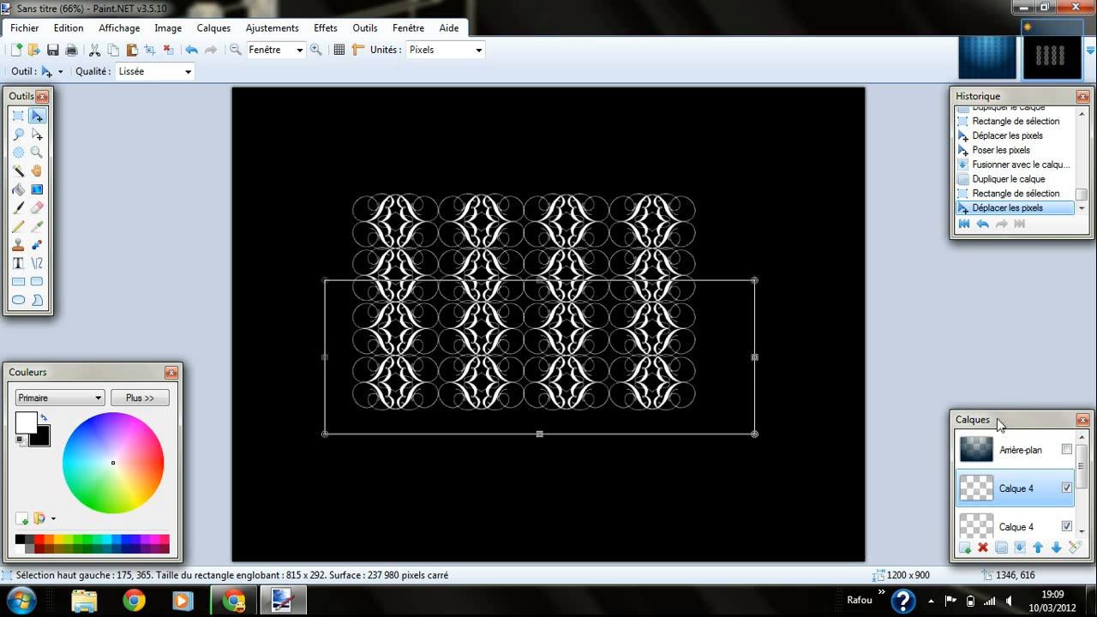
# Merge the copied rows down, duplicate the layer, move a 738 x 488 pixel selection of it to the canvas's right edge, and merge it down
pyautogui.click(1019, 548)
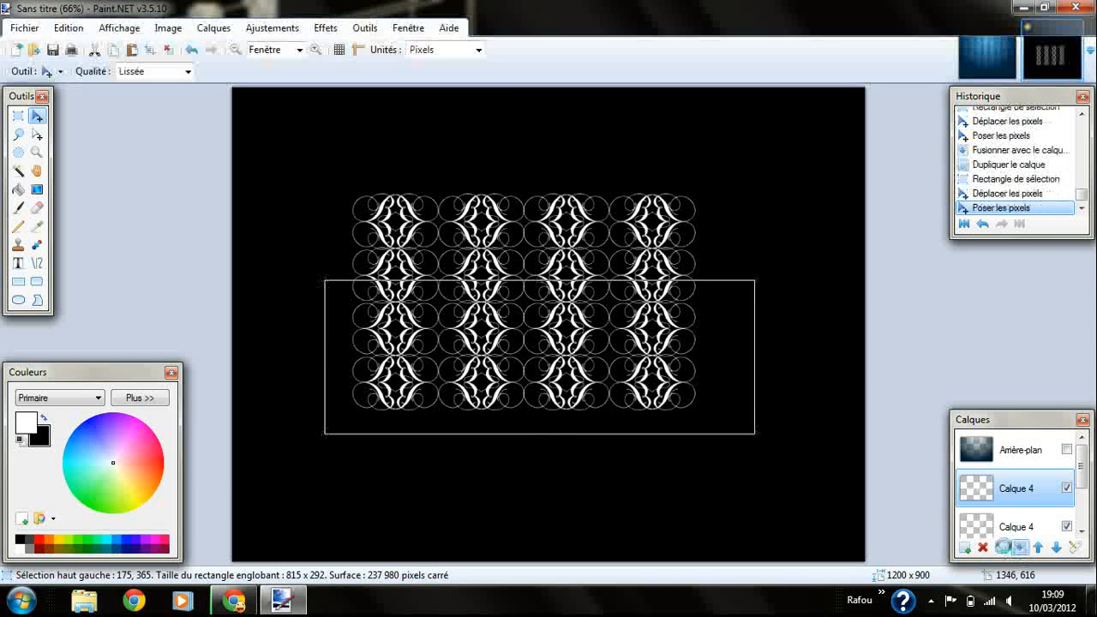
pyautogui.click(1001, 547)
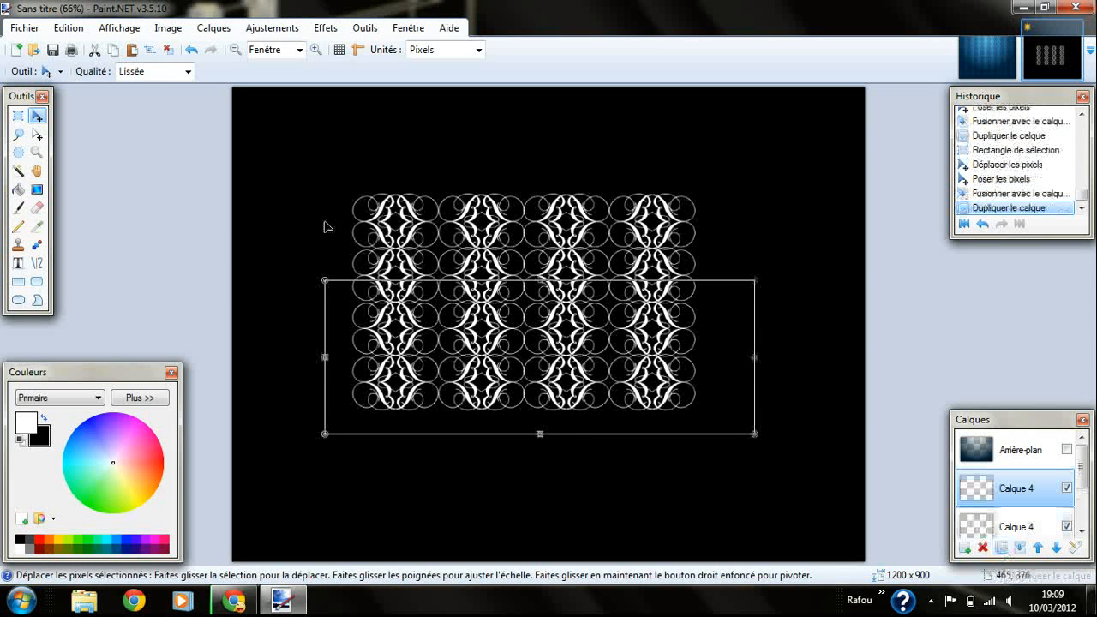
pyautogui.click(17, 115)
pyautogui.moveTo(332, 172); pyautogui.dragTo(721, 429)
pyautogui.click(37, 115)
pyautogui.moveTo(499, 306); pyautogui.dragTo(812, 306)
pyautogui.moveTo(713, 308); pyautogui.dragTo(647, 305)
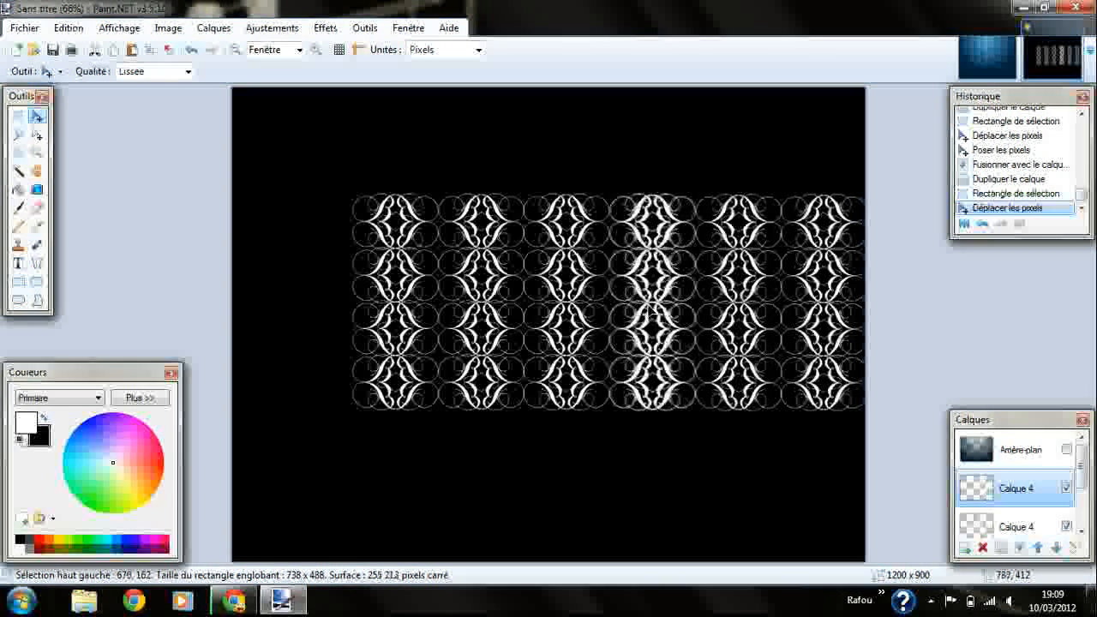
pyautogui.moveTo(648, 305); pyautogui.dragTo(647, 305)
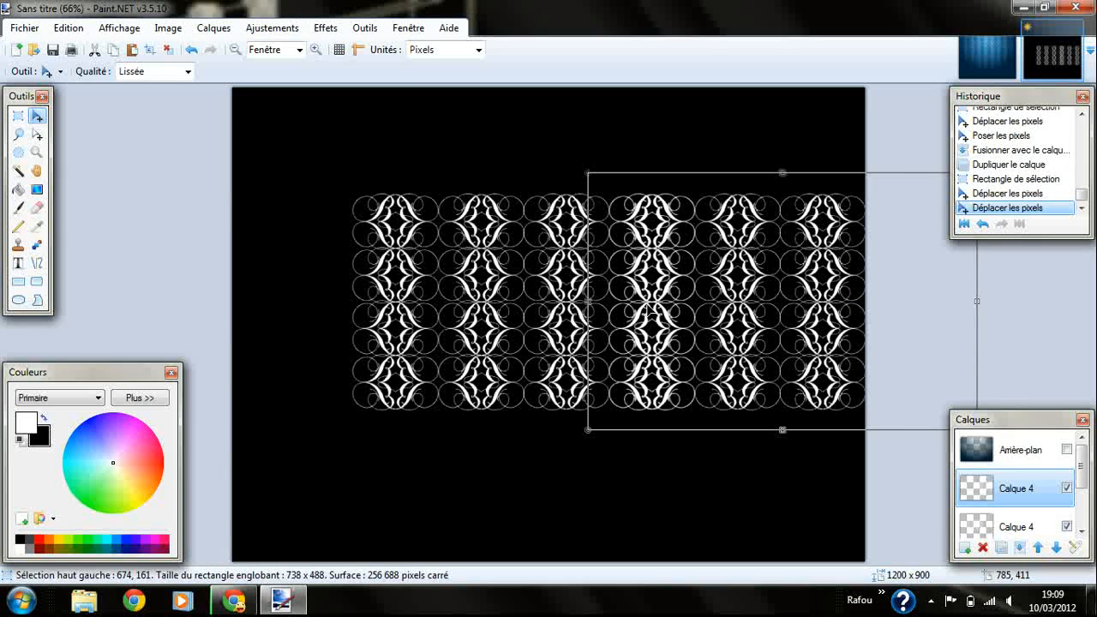
pyautogui.click(1020, 549)
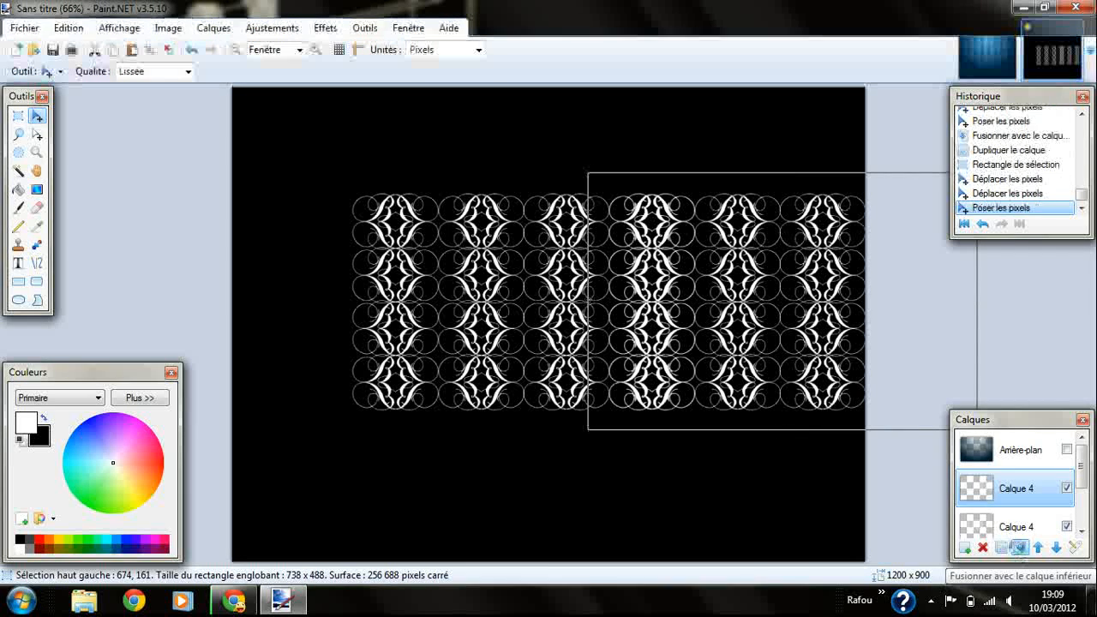
# Duplicate the pattern layer, move the selected columns left past the canvas's left edge with their circles aligned, and merge the copy down
pyautogui.click(1002, 547)
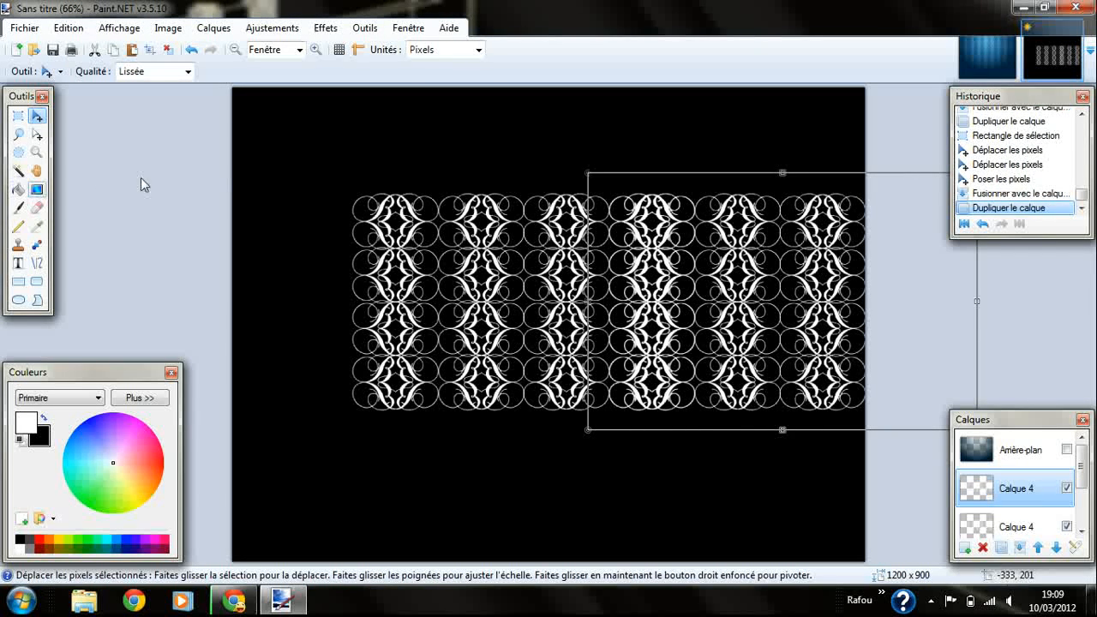
pyautogui.moveTo(766, 292); pyautogui.dragTo(339, 293)
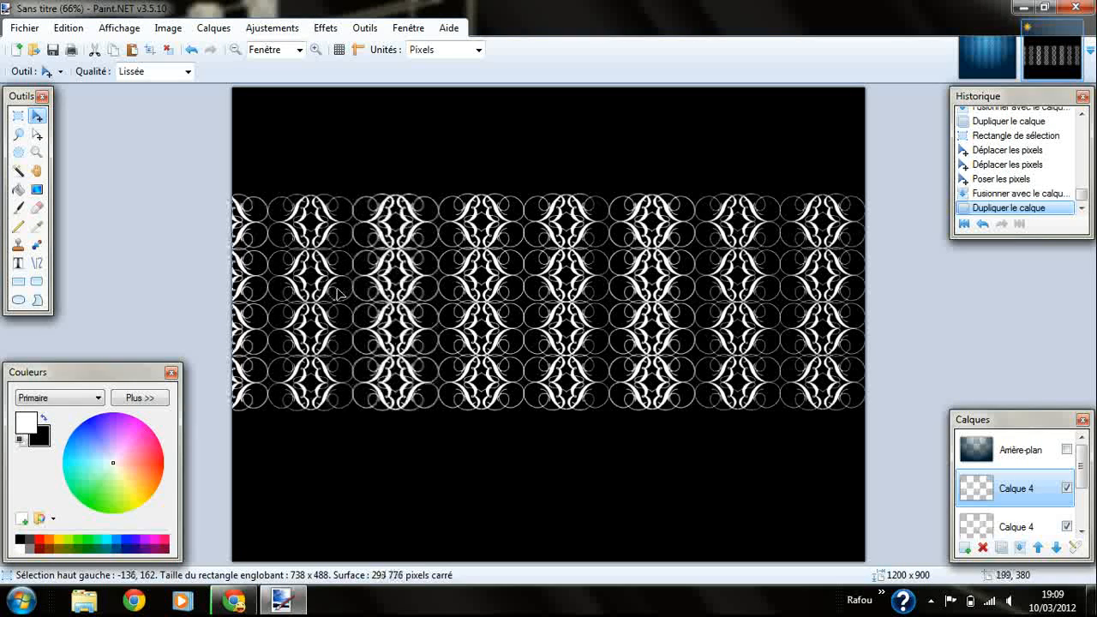
pyautogui.moveTo(309, 294); pyautogui.dragTo(322, 294)
pyautogui.moveTo(433, 293); pyautogui.dragTo(379, 293)
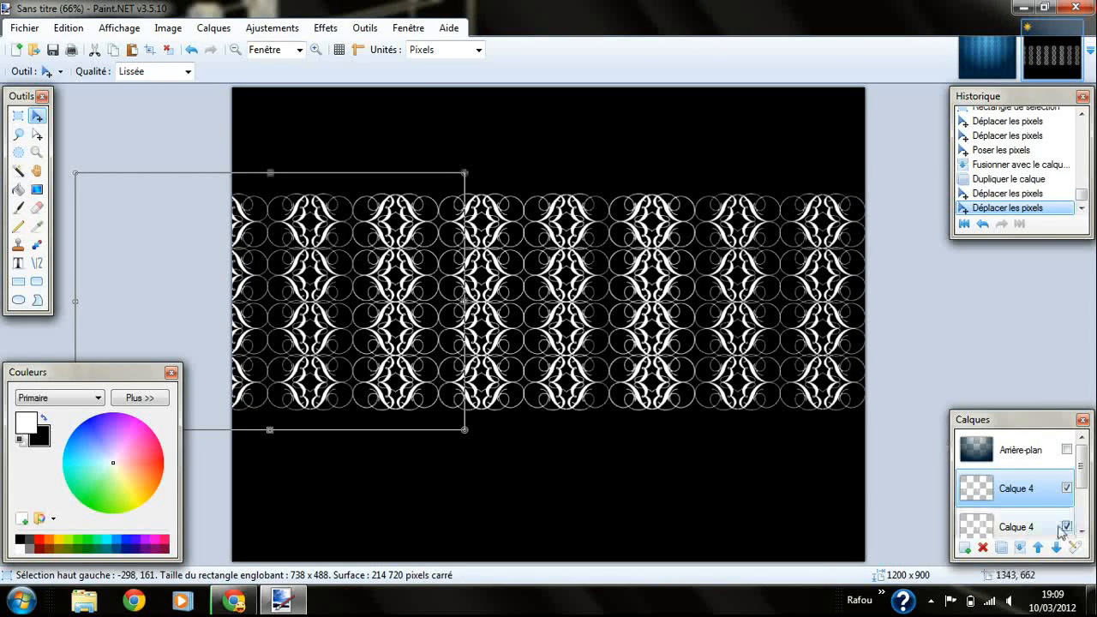
pyautogui.click(1019, 547)
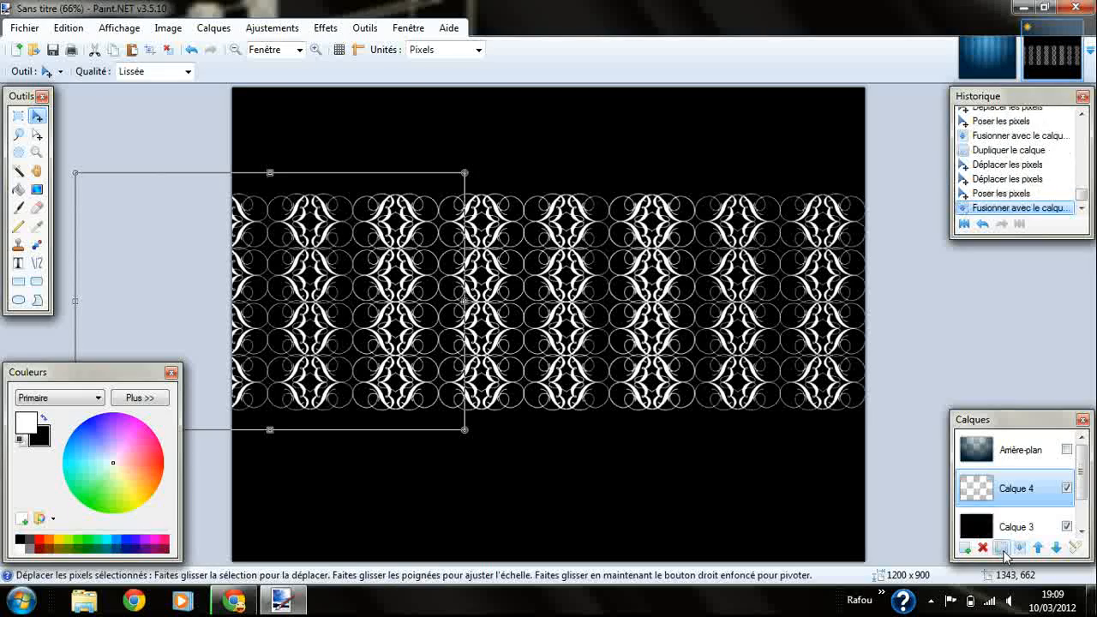
# Duplicate the pattern layer, select a full-width band 1200 x 455 pixels, move it up to the canvas's top edge, and merge it down
pyautogui.click(1001, 546)
pyautogui.click(18, 116)
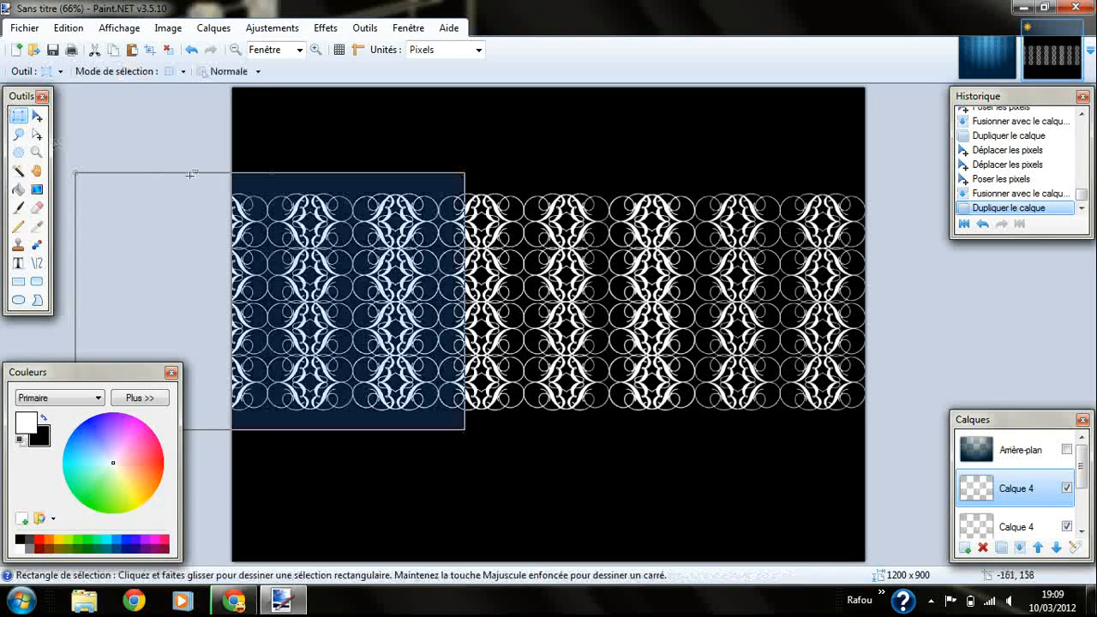
pyautogui.moveTo(232, 179); pyautogui.dragTo(283, 211)
pyautogui.moveTo(341, 235); pyautogui.dragTo(902, 417)
pyautogui.click(36, 115)
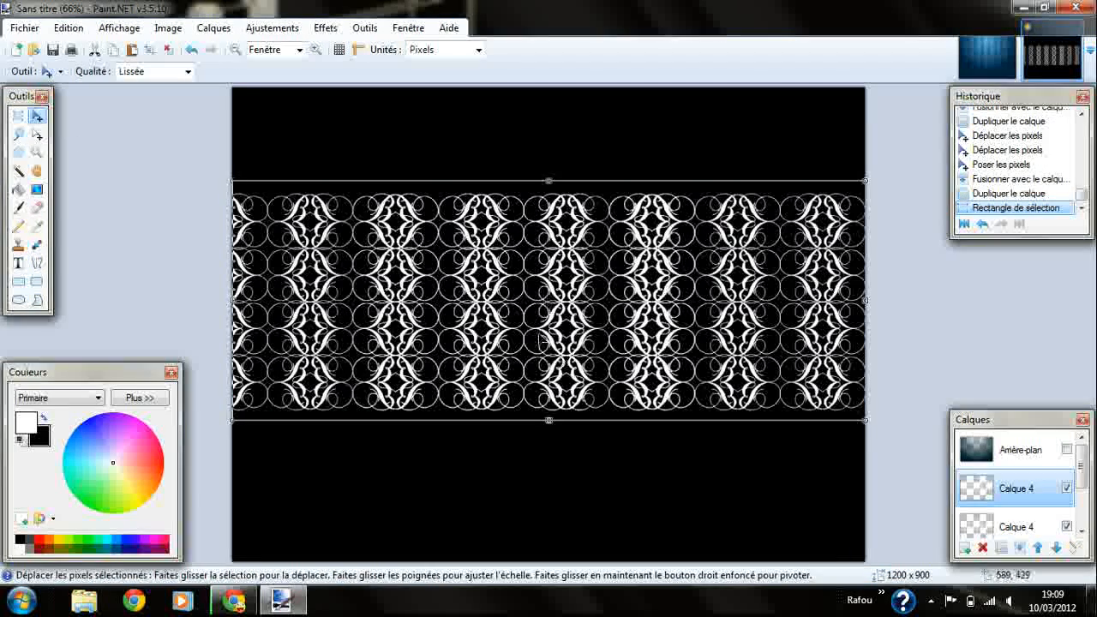
pyautogui.moveTo(538, 356); pyautogui.dragTo(539, 249)
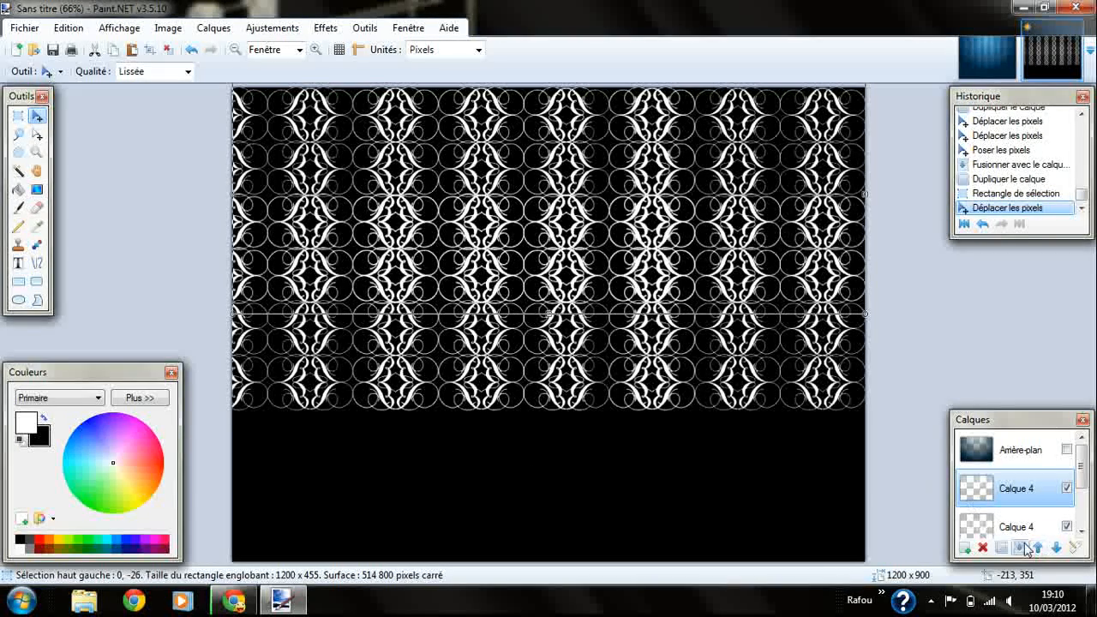
pyautogui.click(1004, 548)
# Duplicate the pattern layer, select its upper 1200 x 632 pixels, move them down to fill the empty lower canvas, and merge down
pyautogui.click(1001, 548)
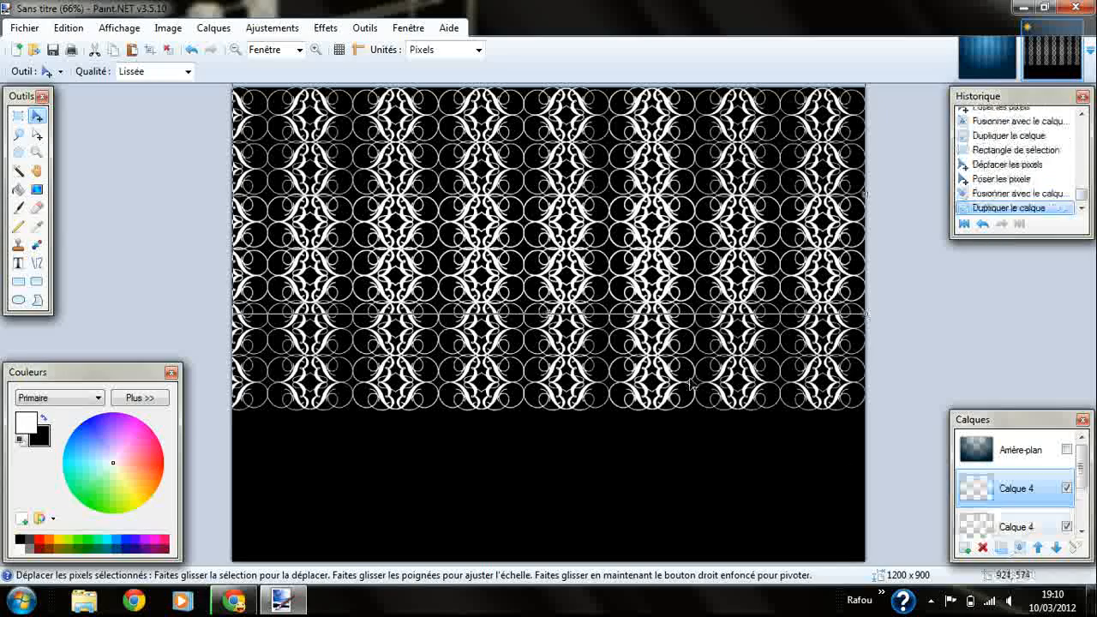
pyautogui.click(18, 116)
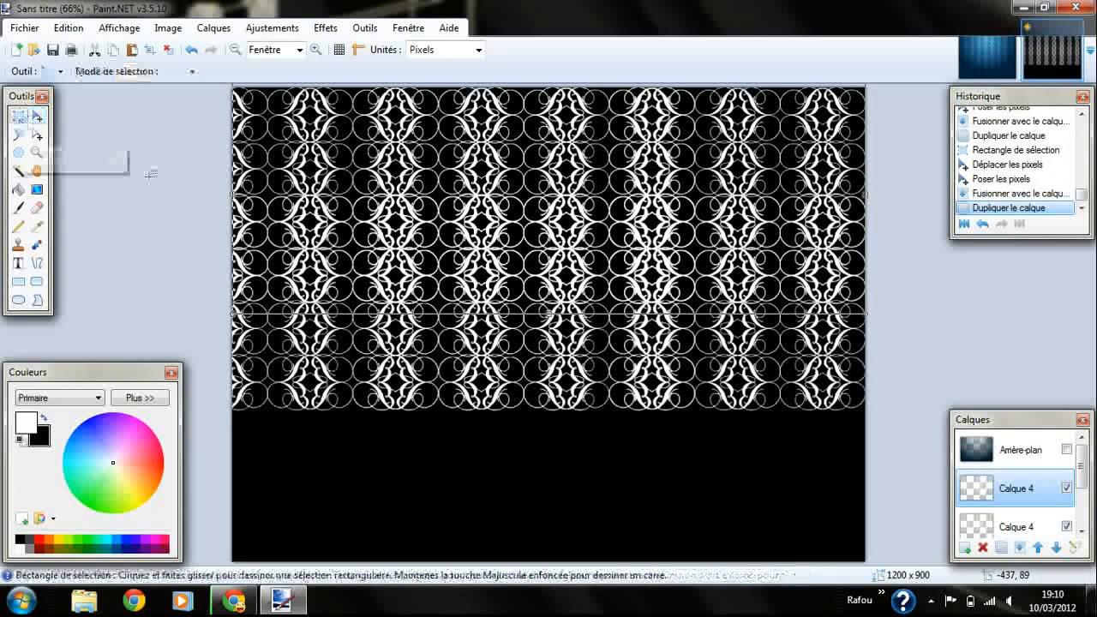
pyautogui.moveTo(903, 443); pyautogui.dragTo(592, 258)
pyautogui.moveTo(457, 184); pyautogui.dragTo(230, 86)
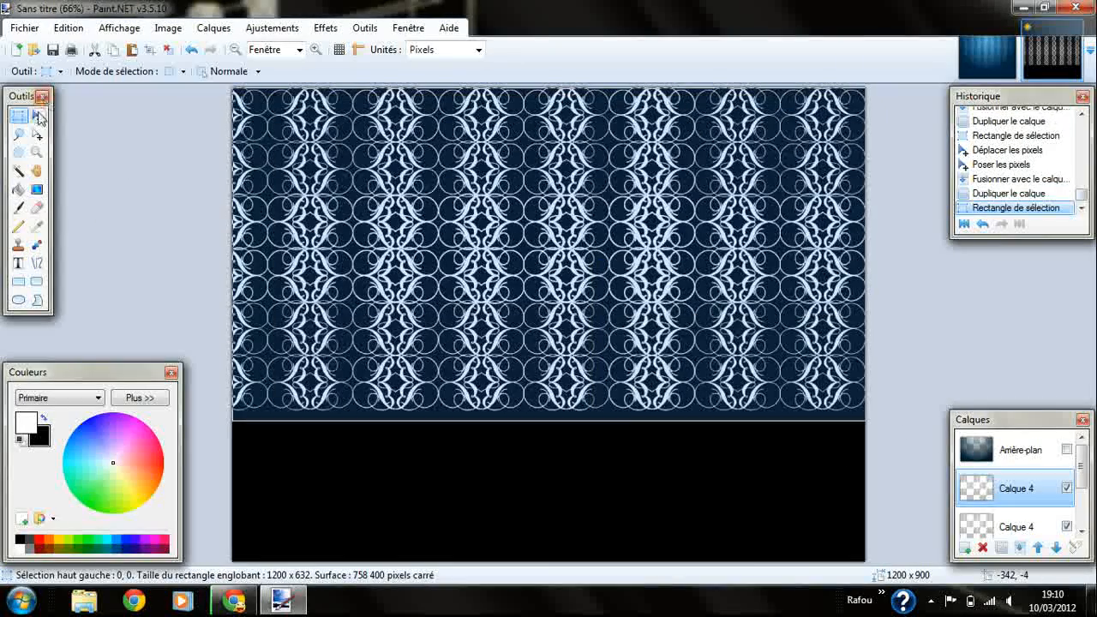
pyautogui.click(37, 116)
pyautogui.moveTo(516, 209); pyautogui.dragTo(515, 476)
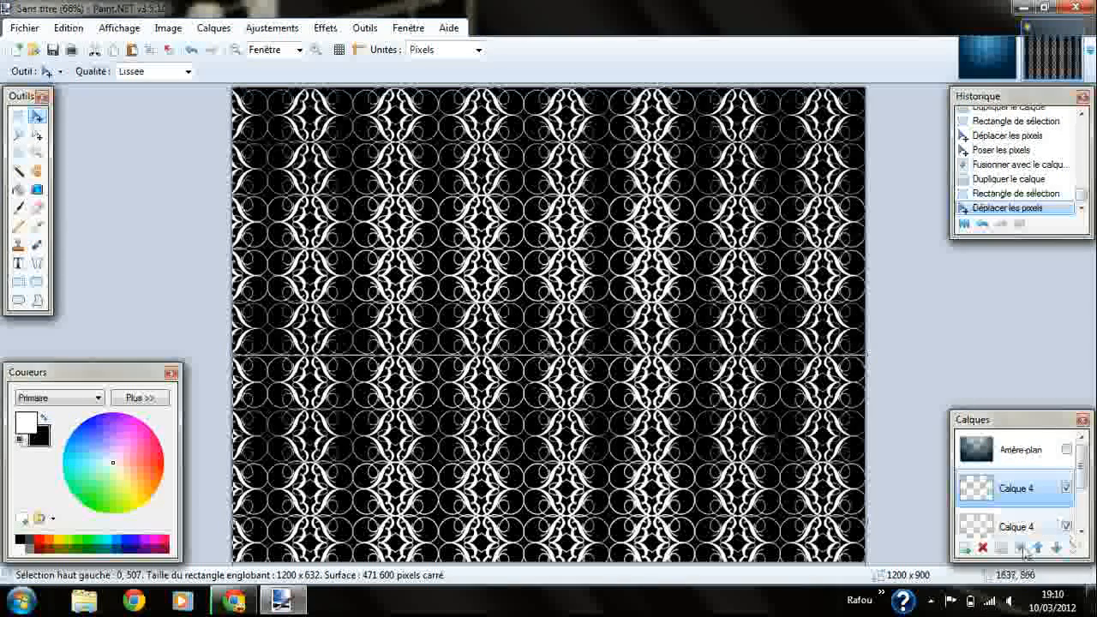
pyautogui.hotkey('ctrl', 'm')
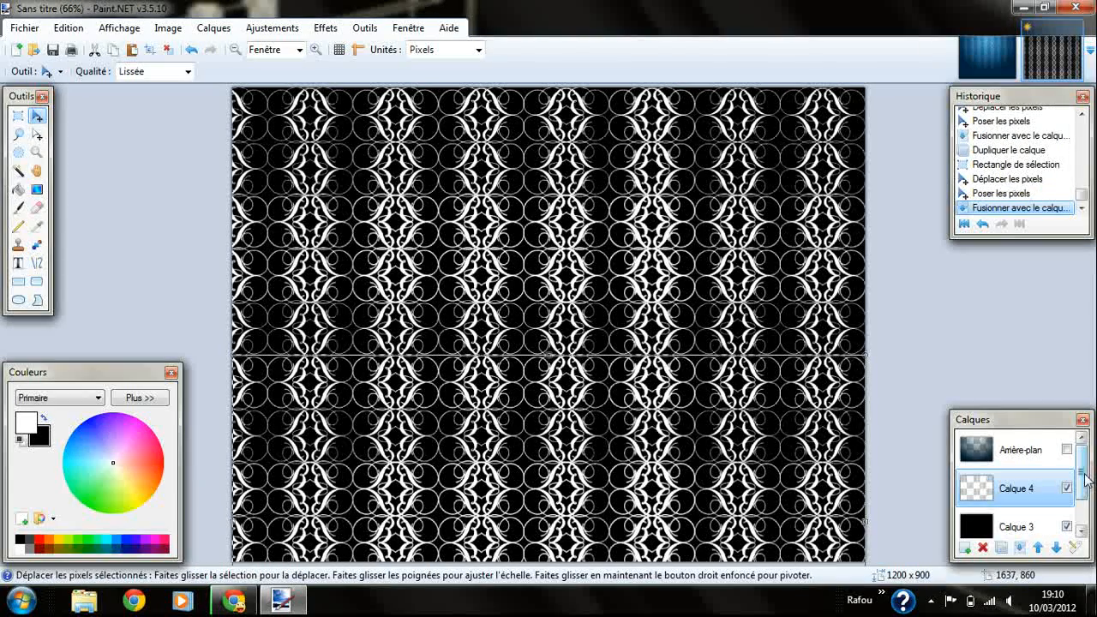
# Delete the black layer Calque 3 beneath the pattern
pyautogui.scroll(-2, 1081, 480)
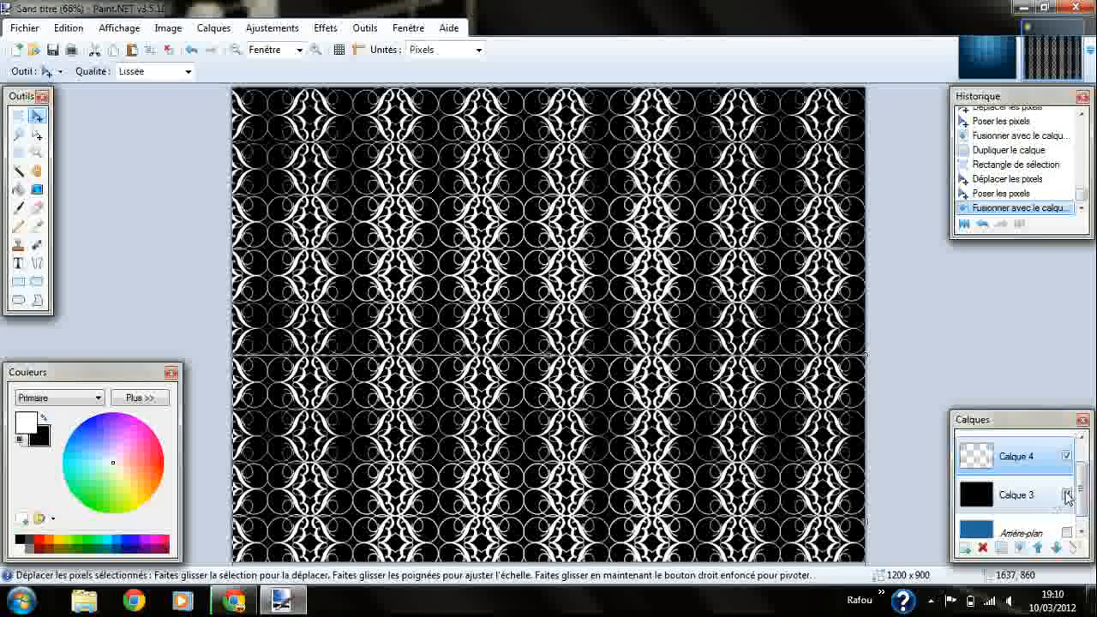
pyautogui.click(1051, 496)
pyautogui.click(982, 546)
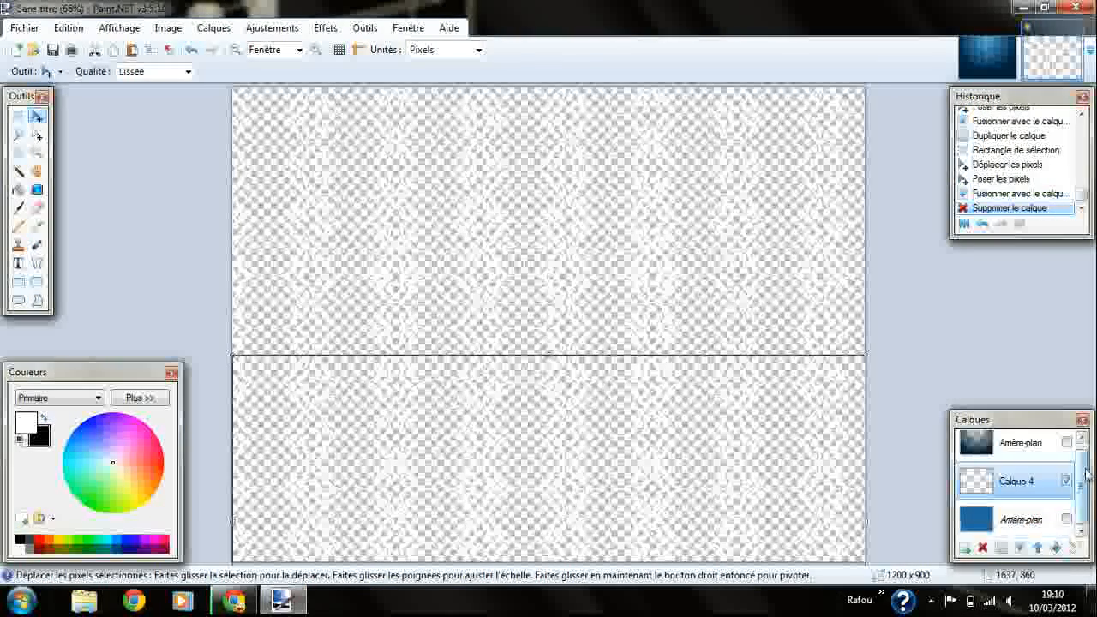
# Show both Arrière-plan layers and raise the pattern layer Calque 4 above them
pyautogui.click(1066, 518)
pyautogui.click(1064, 444)
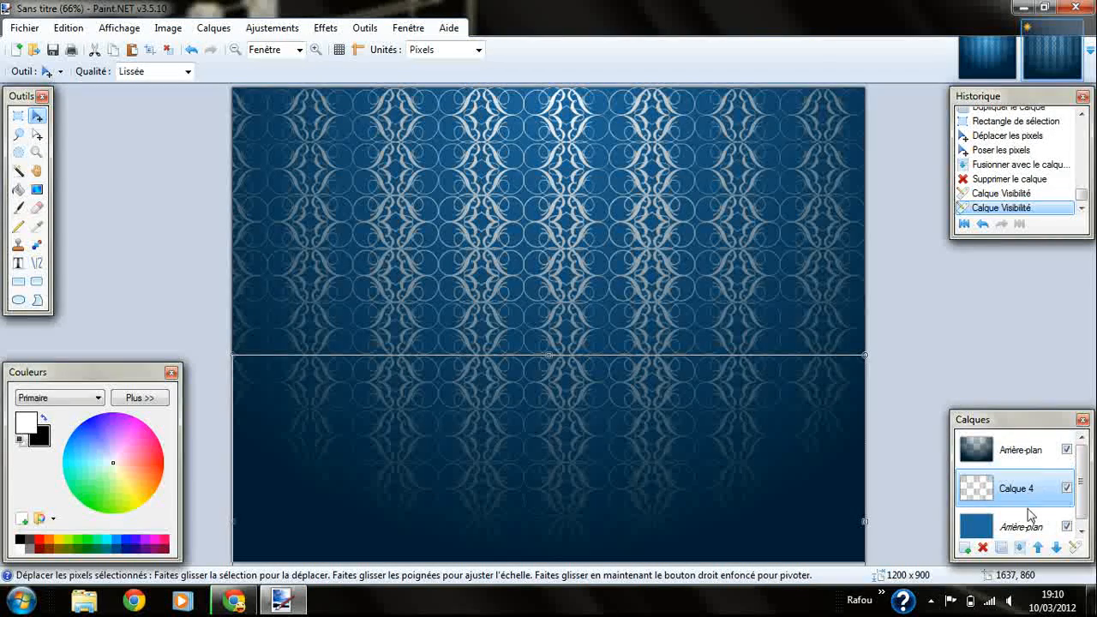
pyautogui.click(1037, 546)
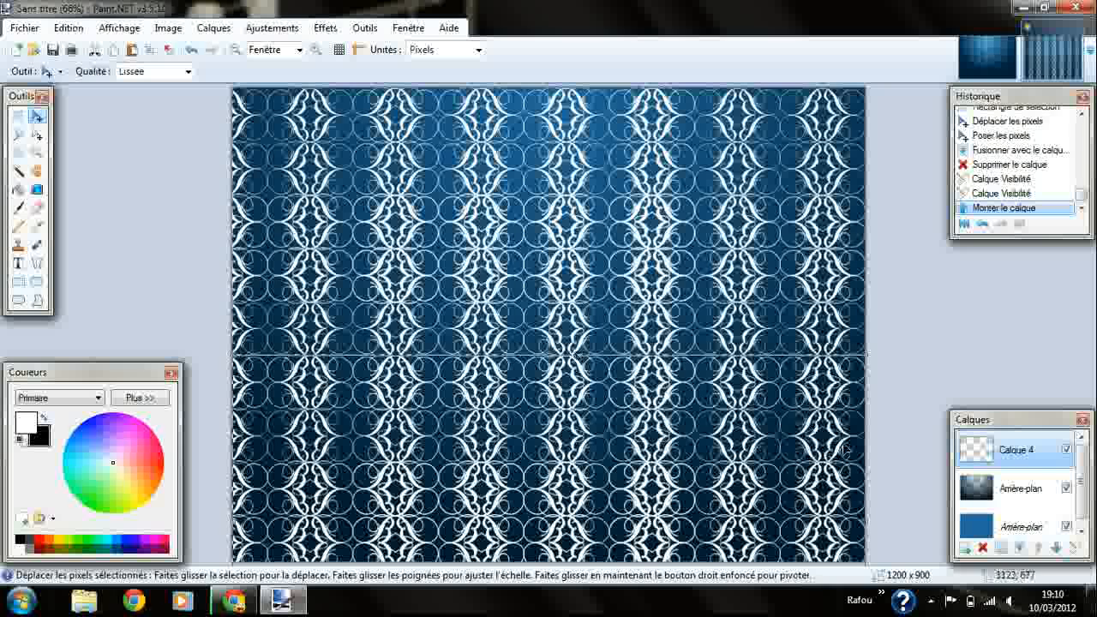
# Clear the selection and set the blend mode of the pattern layer Calque 4 to Superposition
pyautogui.click(19, 116)
pyautogui.click(132, 165)
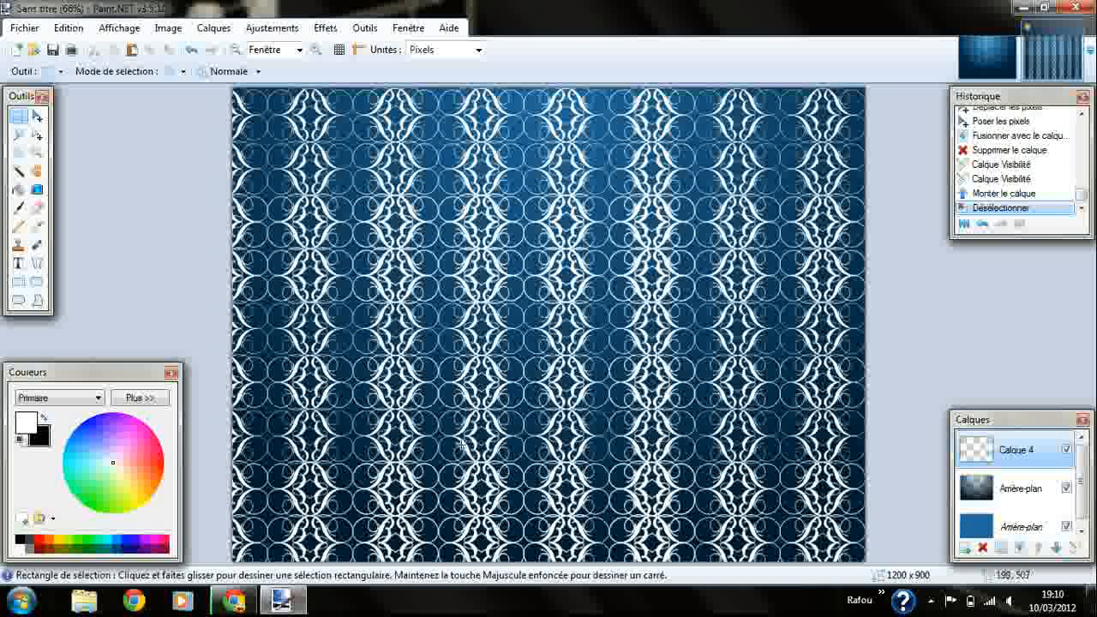
pyautogui.click(1074, 548)
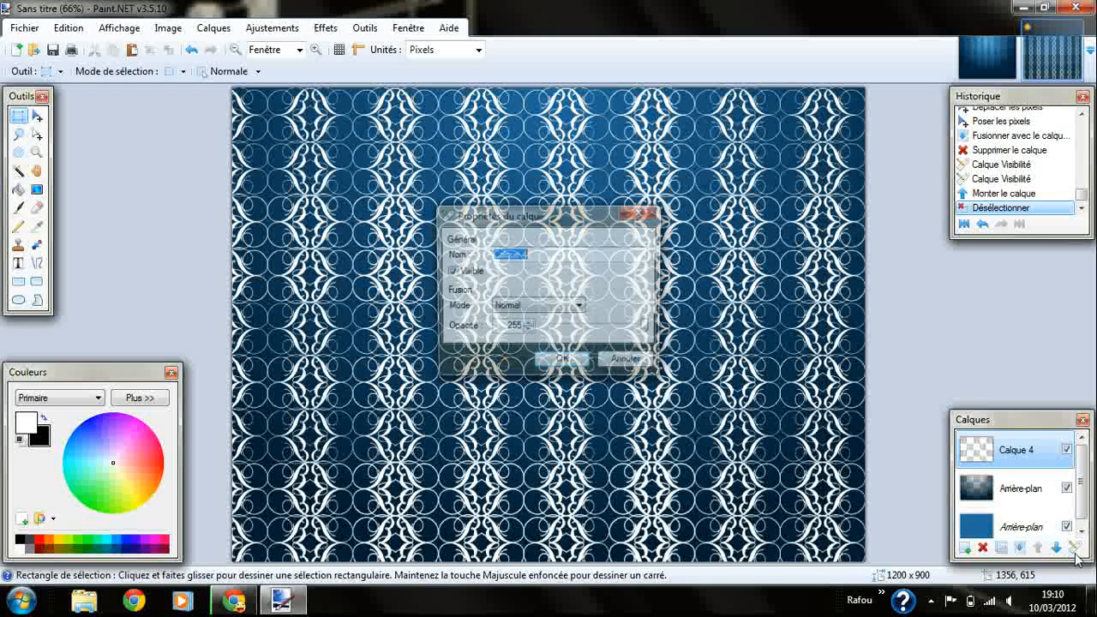
pyautogui.click(548, 306)
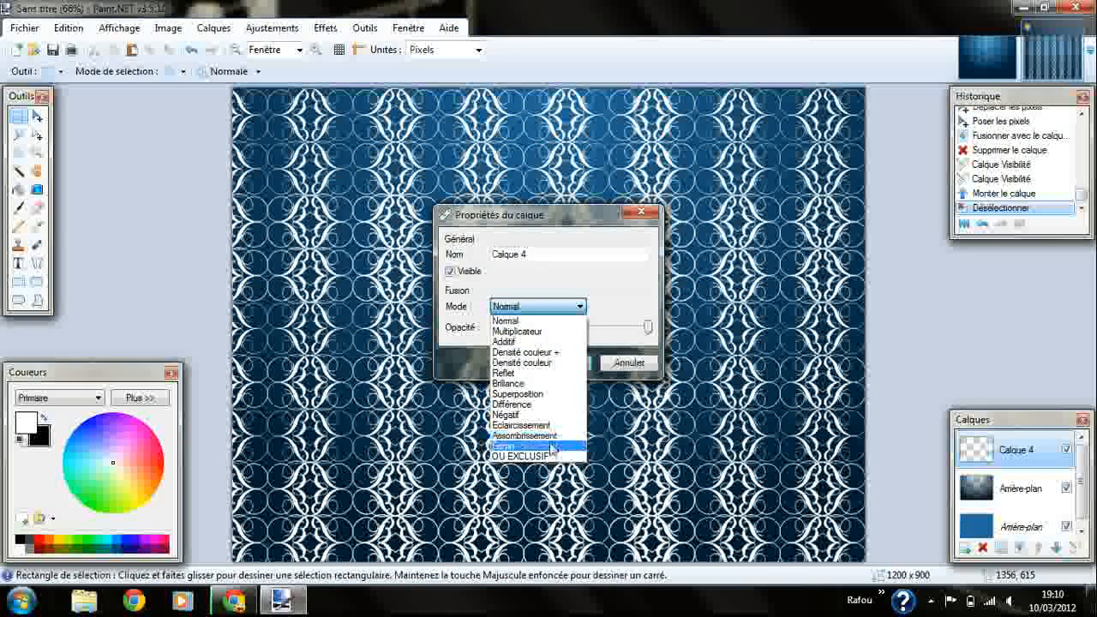
pyautogui.click(531, 394)
pyautogui.moveTo(511, 216); pyautogui.dragTo(545, 167)
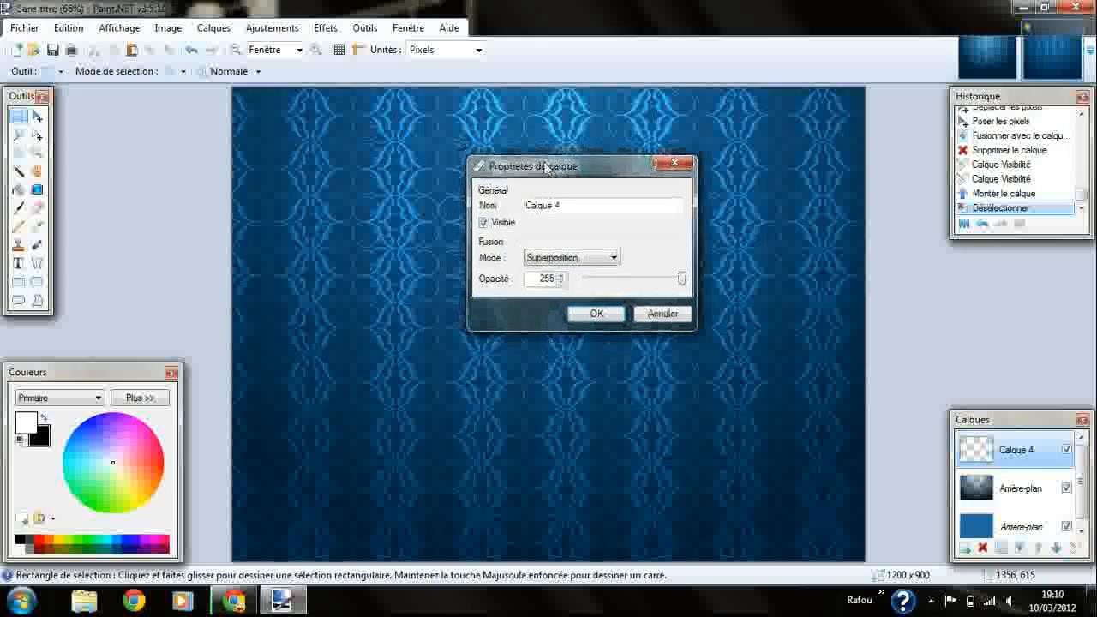
pyautogui.click(592, 313)
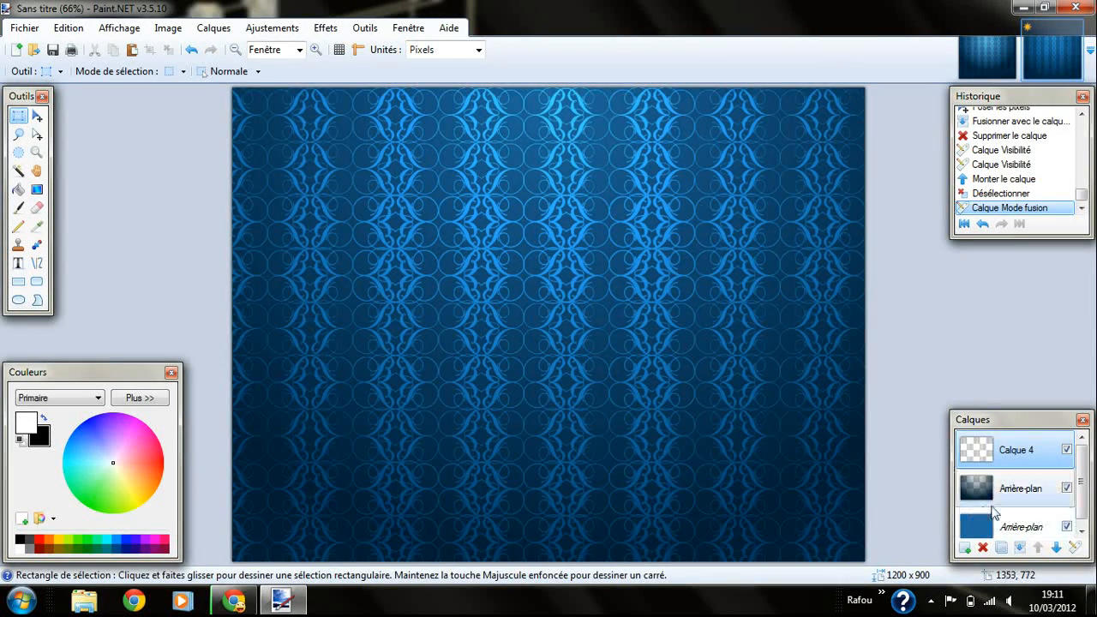
# Brighten the plain blue bottom Arrière-plan layer with Curves, raising the Luminosité curve through about (91, 169)
pyautogui.click(1018, 526)
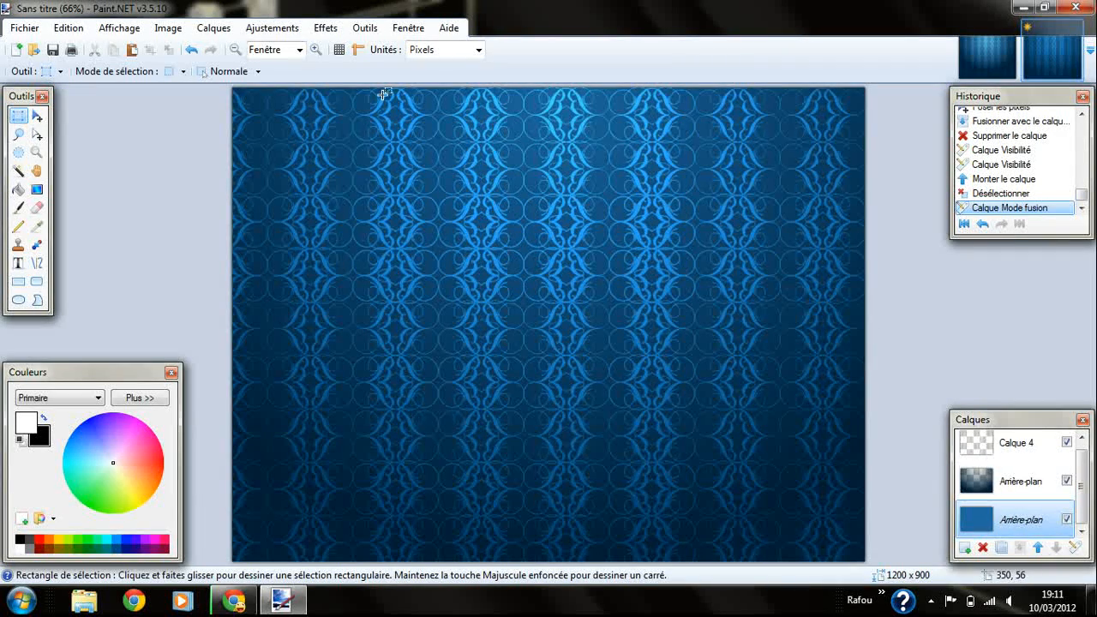
pyautogui.click(324, 28)
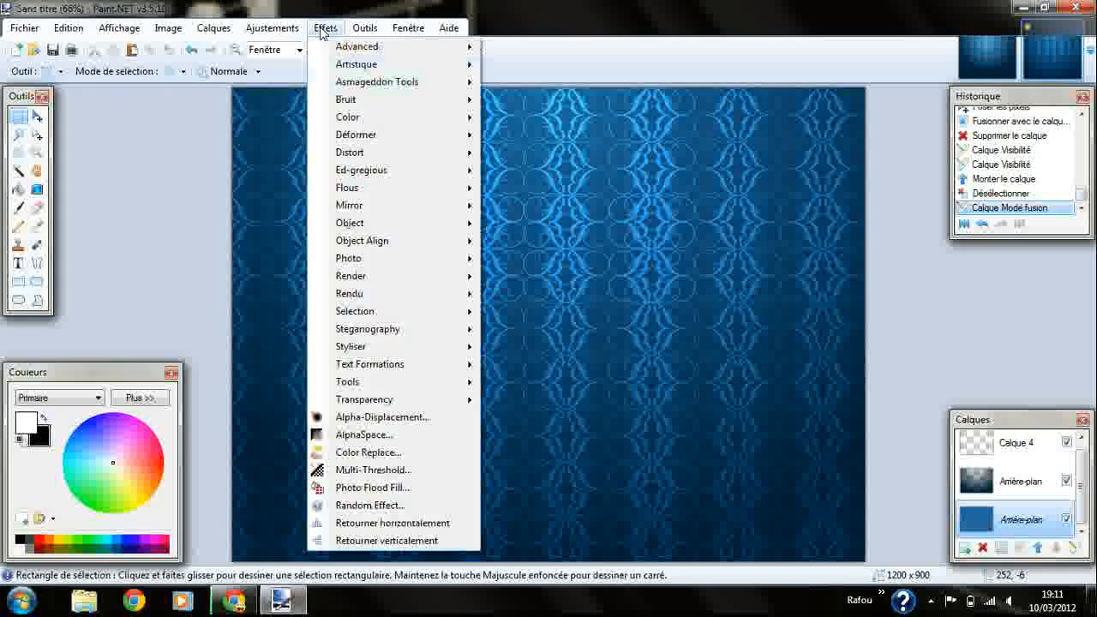
pyautogui.moveTo(255, 33)
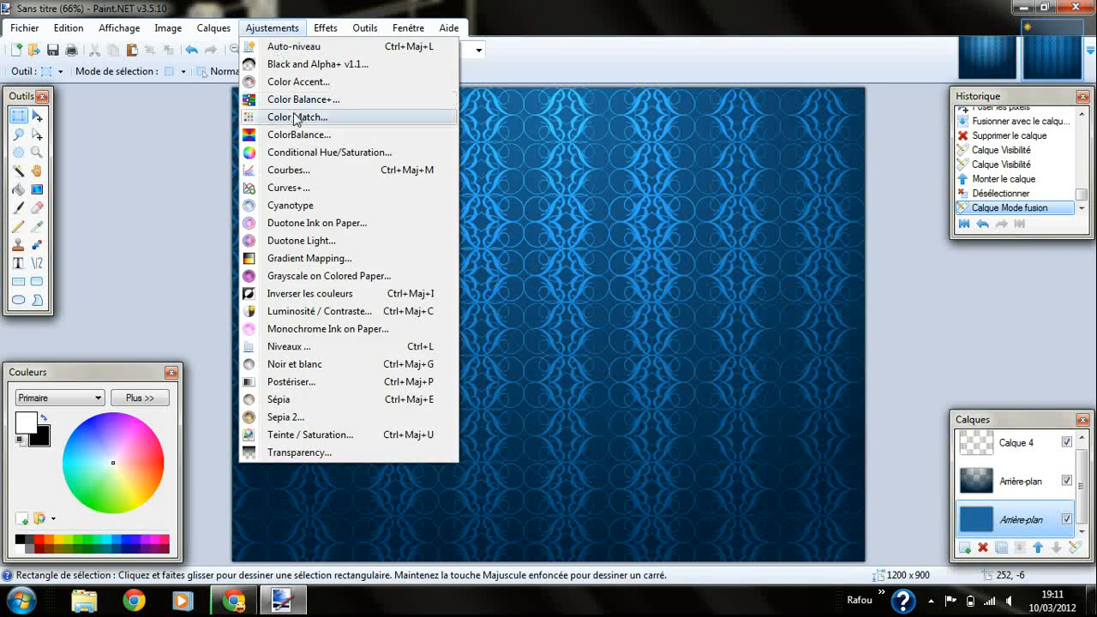
pyautogui.click(288, 170)
pyautogui.moveTo(545, 80); pyautogui.dragTo(828, 122)
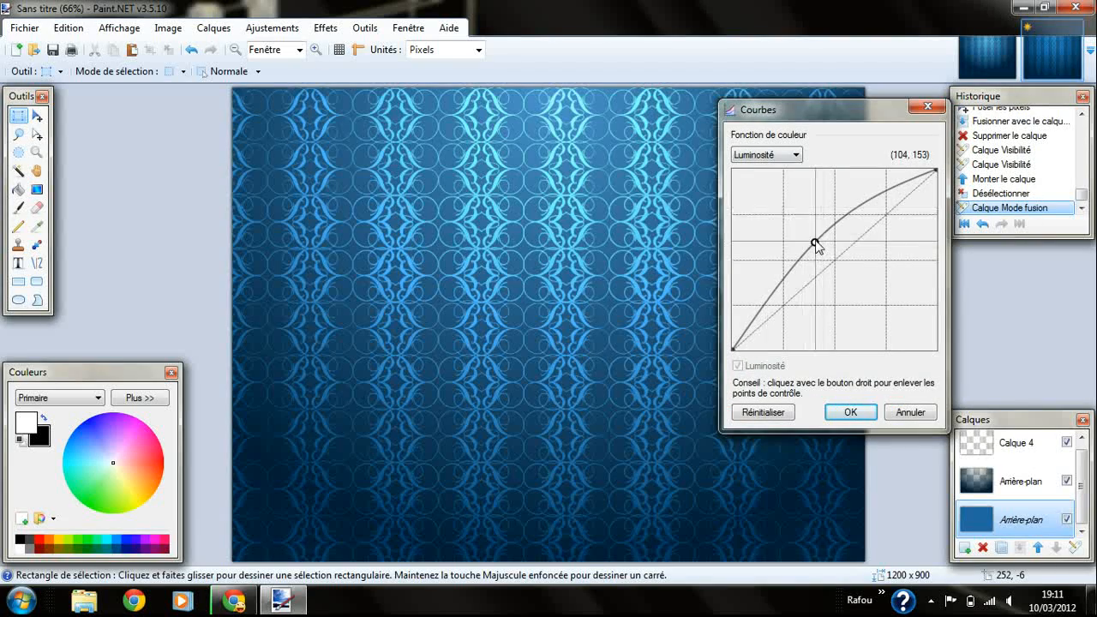
pyautogui.moveTo(813, 240); pyautogui.dragTo(805, 232)
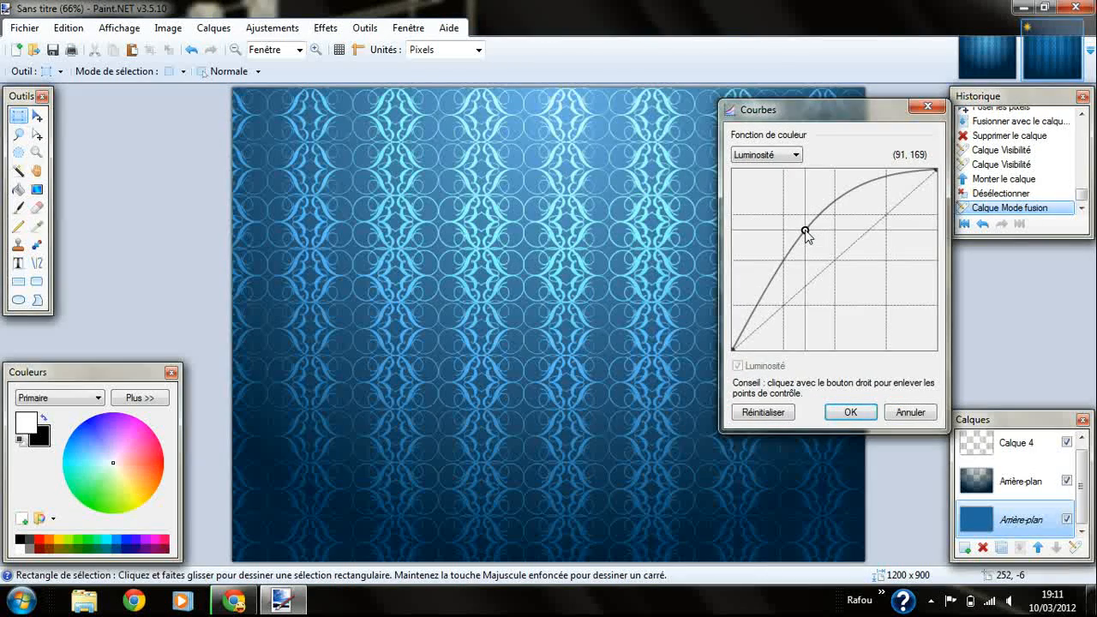
pyautogui.click(849, 412)
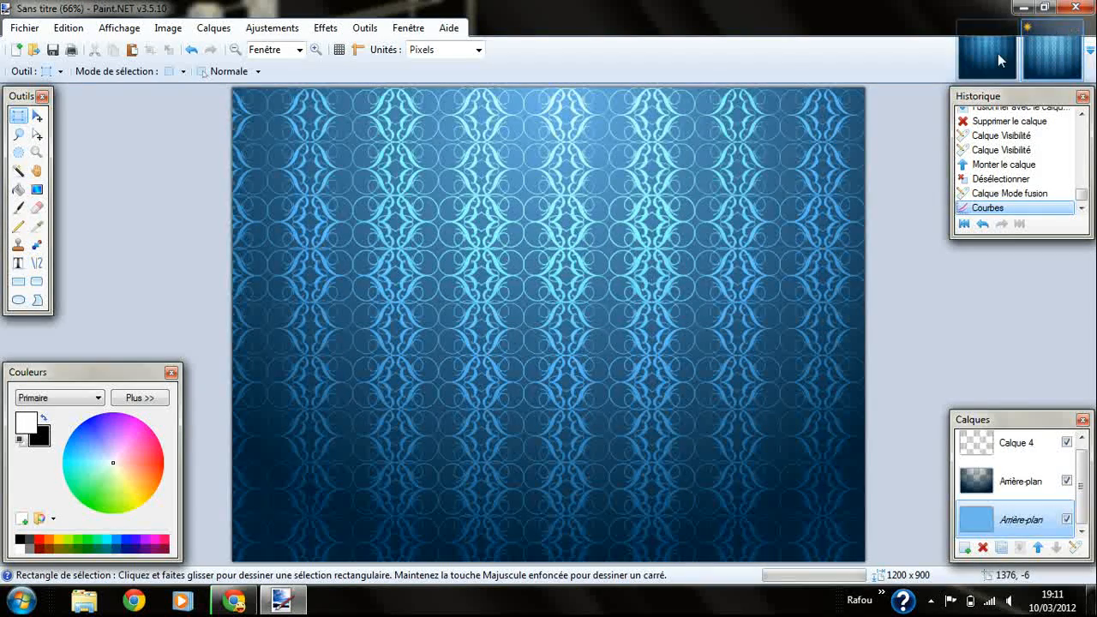
# Compare the recreated wallpaper's colours and pattern with the reference image R Wallpaper.png
pyautogui.click(997, 59)
pyautogui.click(1058, 55)
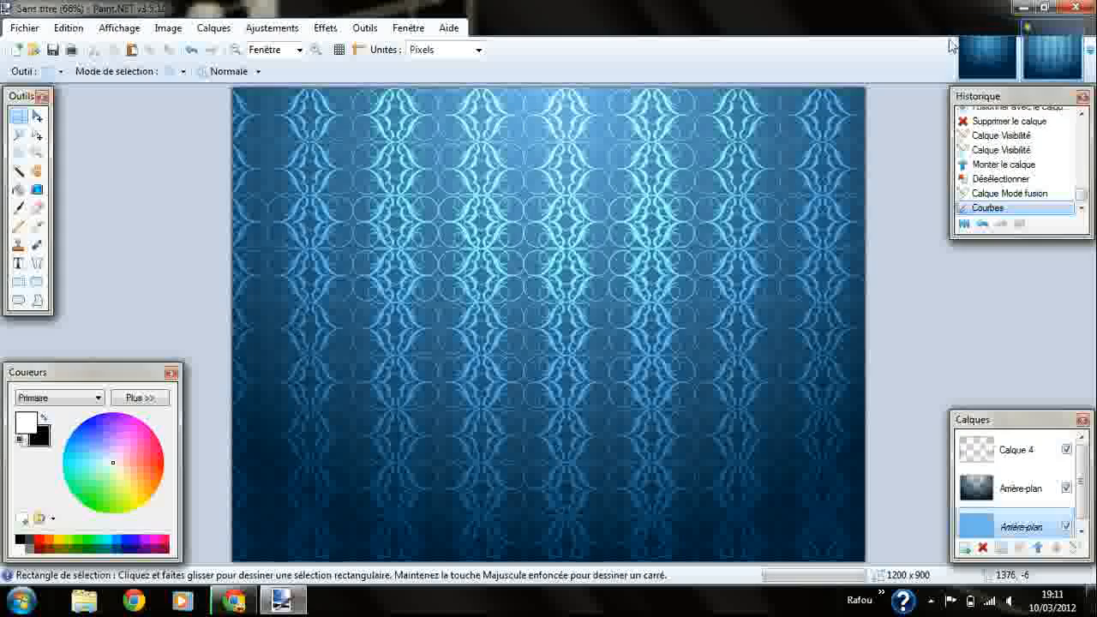
pyautogui.click(996, 58)
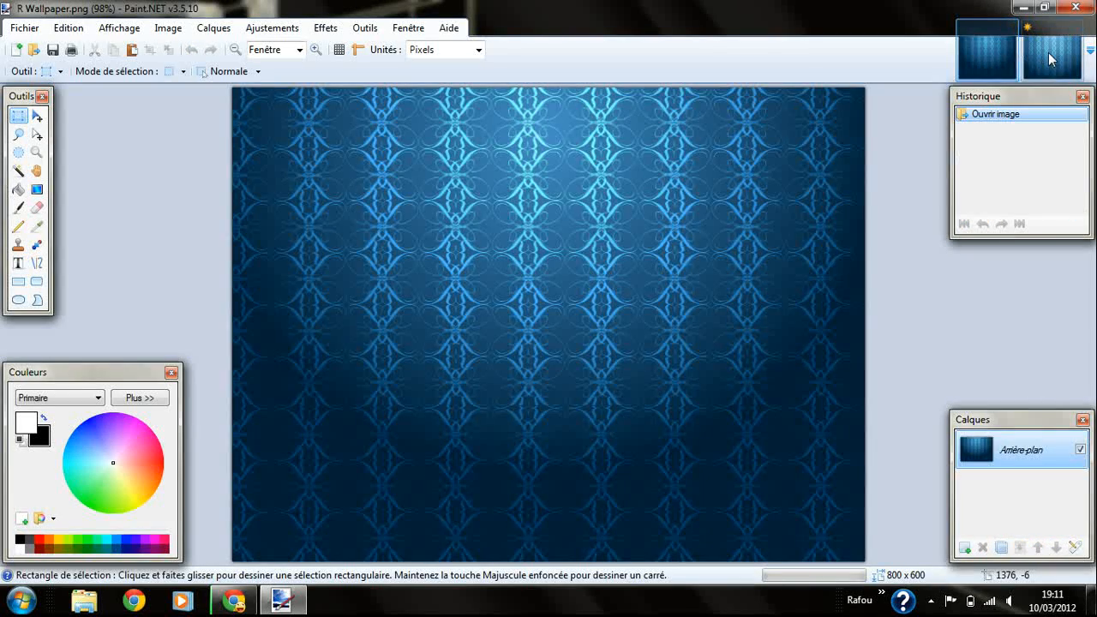
pyautogui.click(1048, 52)
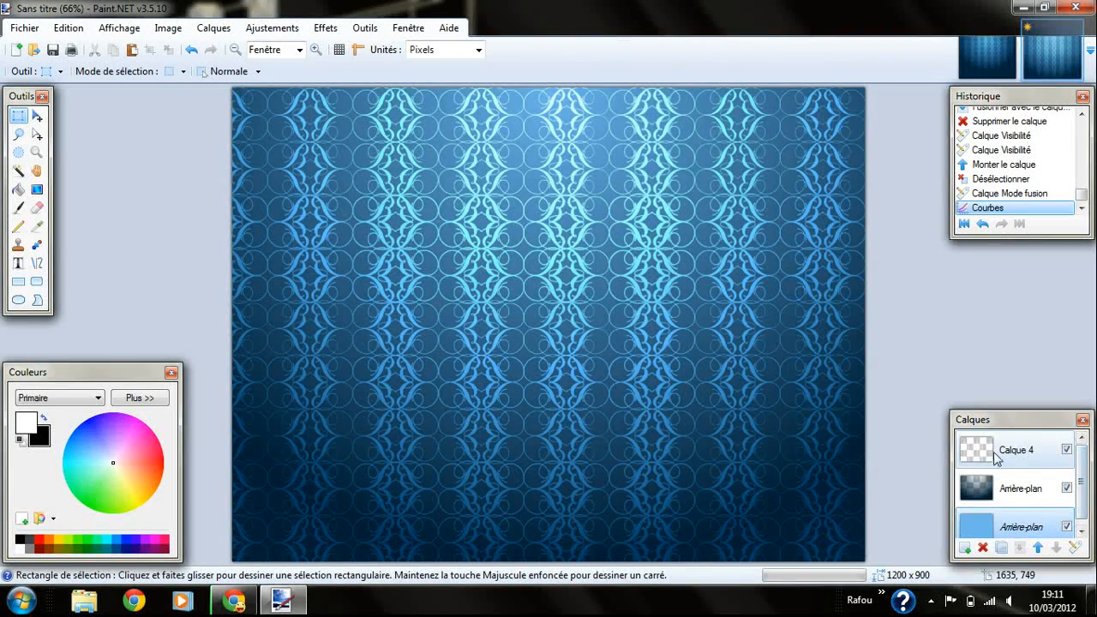
# Try merging Calque 4 down through both Arrière-plan layers, compare the result with R Wallpaper.png, and undo both merges
pyautogui.click(996, 459)
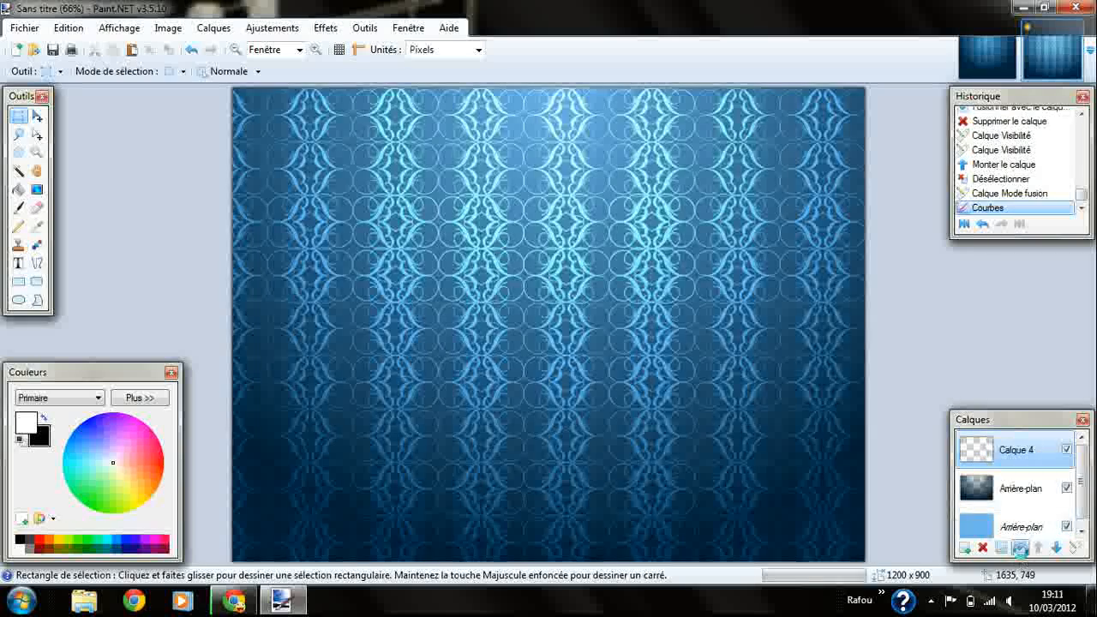
pyautogui.click(1020, 547)
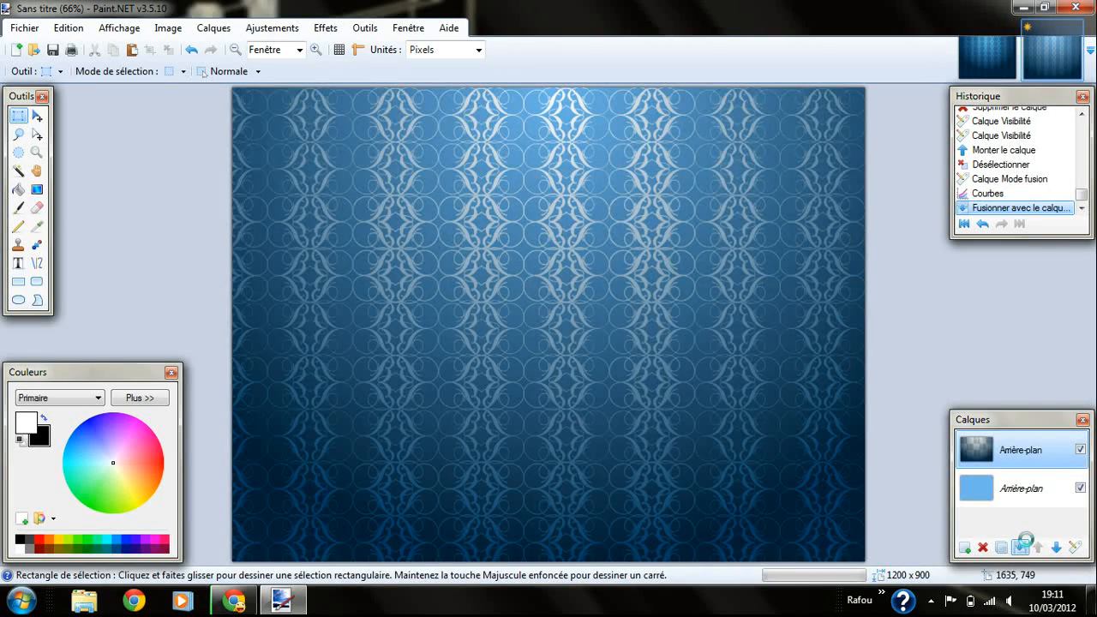
pyautogui.click(1020, 547)
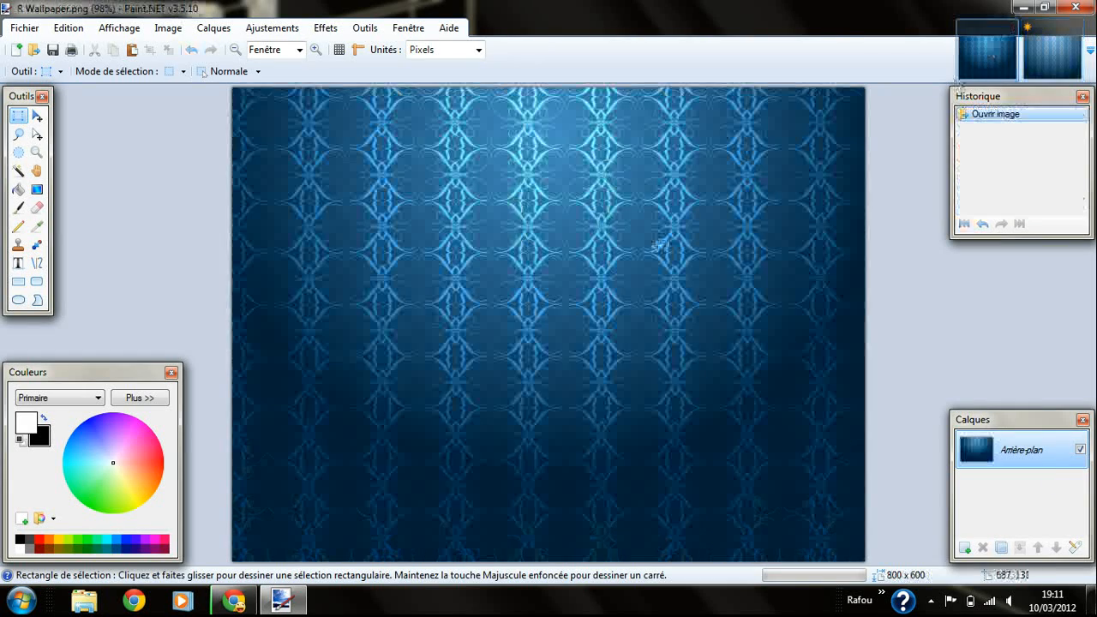
pyautogui.click(990, 51)
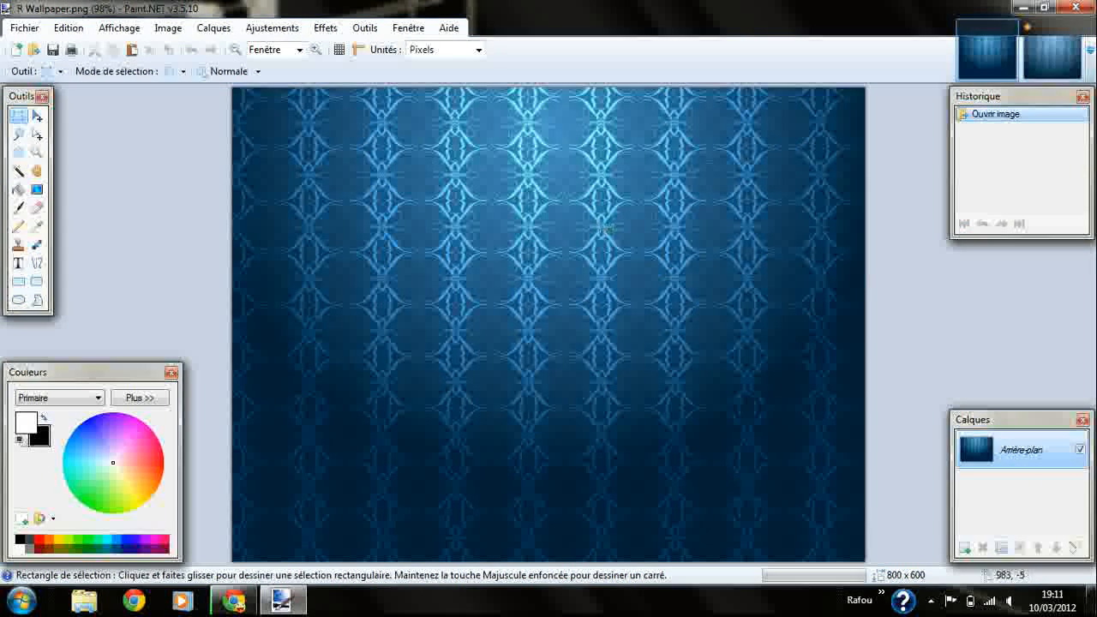
pyautogui.hotkey('ctrl', 'Tab')
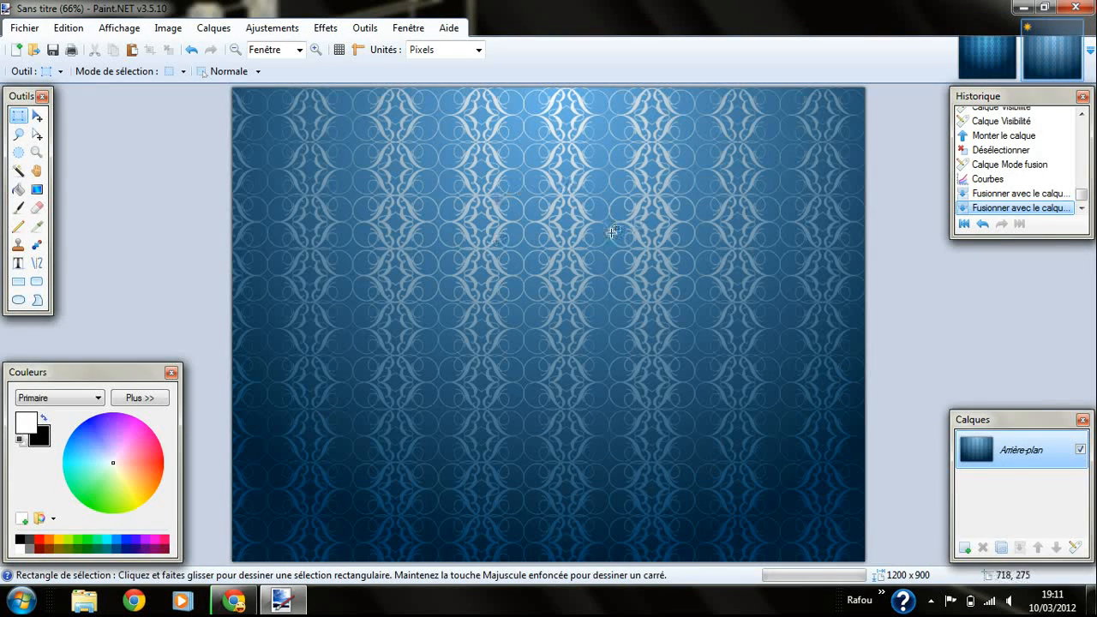
pyautogui.hotkey('ctrl', 'z')
pyautogui.hotkey('ctrl', 'z')
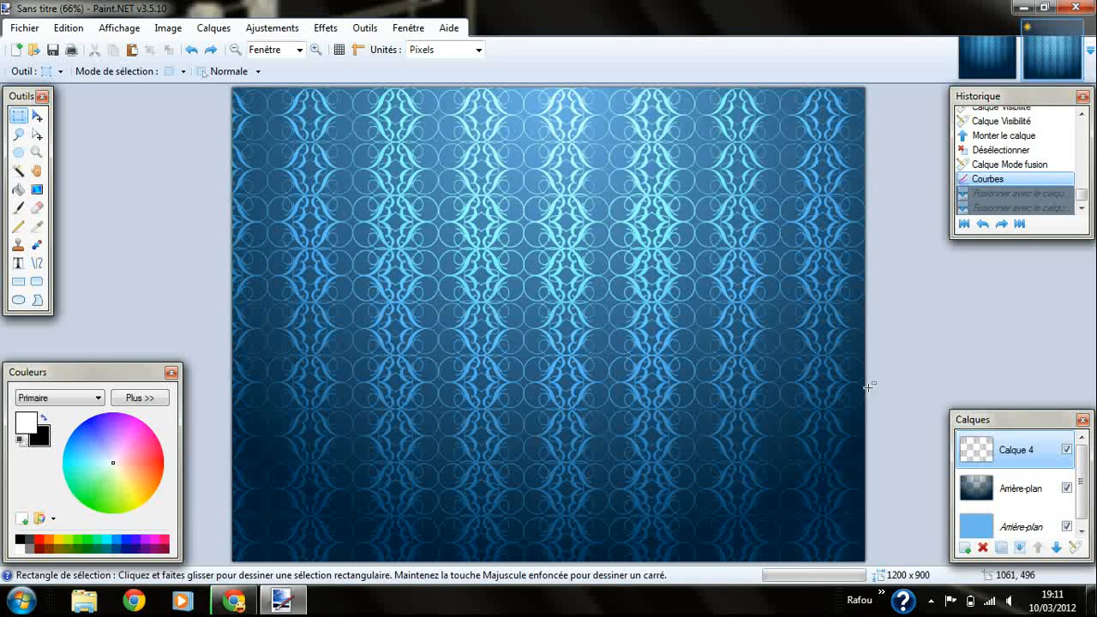
# Try merging the gradient Arrière-plan layer into the plain blue one before merging Calque 4 down, and undo both merges
pyautogui.click(1024, 488)
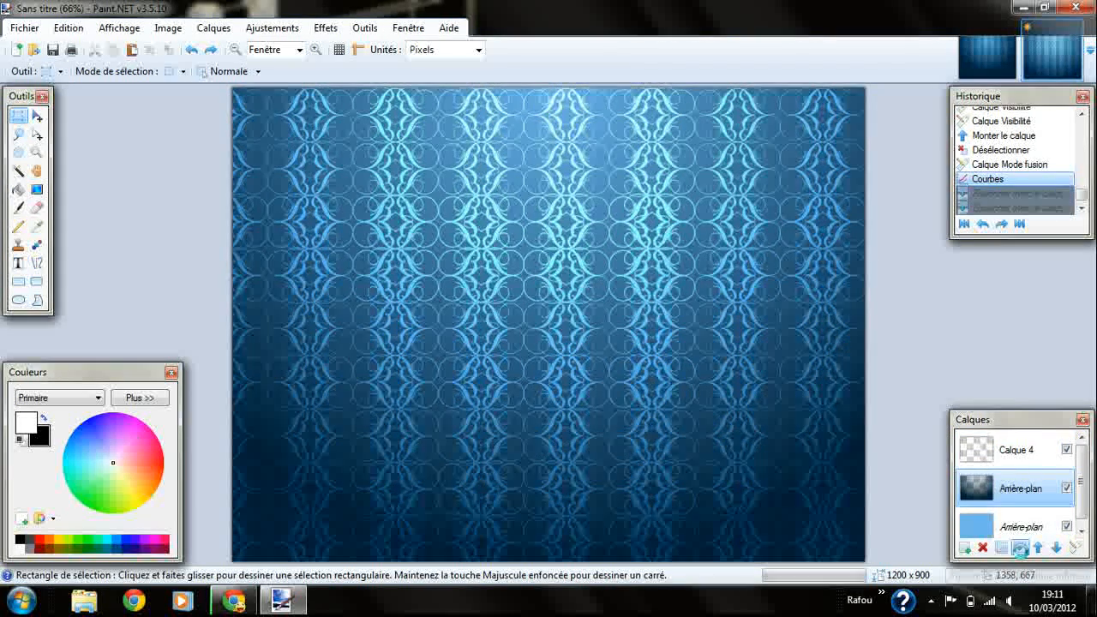
pyautogui.click(1019, 547)
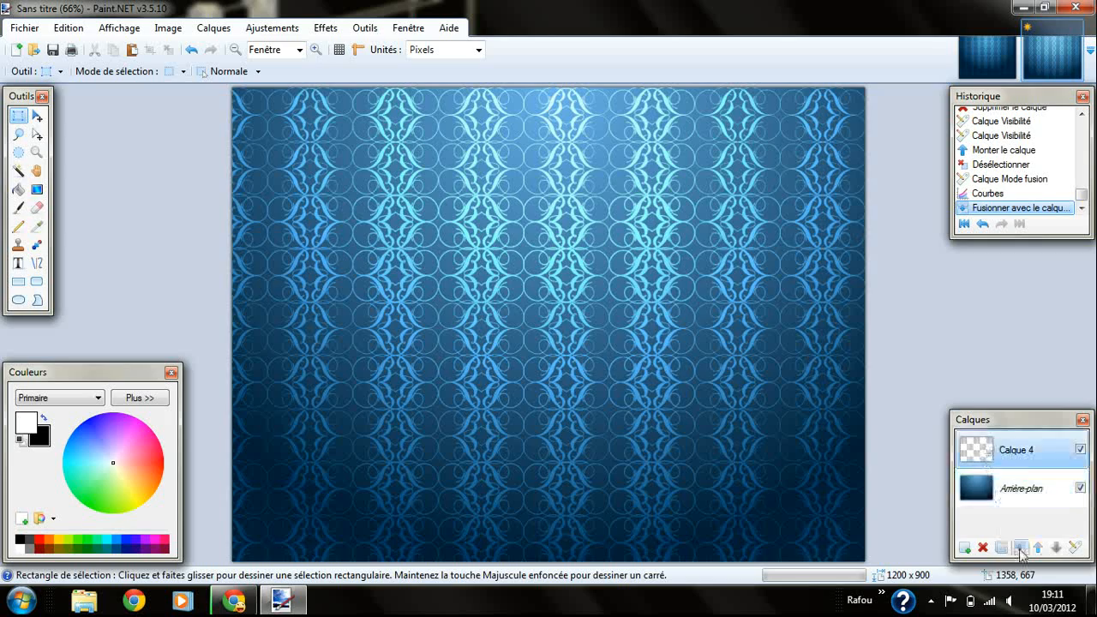
pyautogui.click(1020, 548)
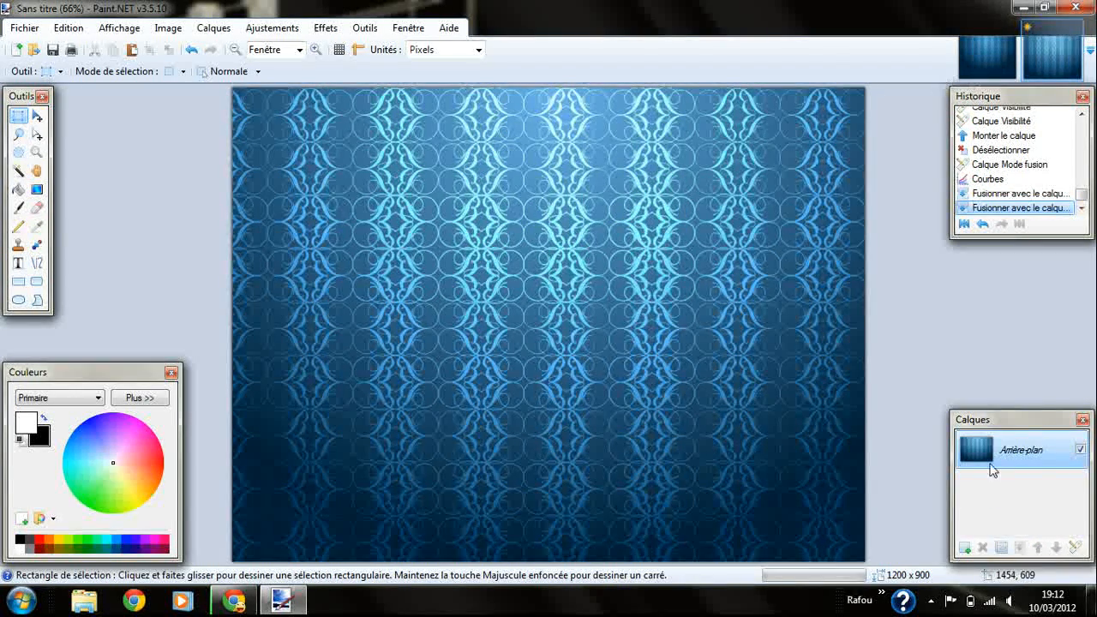
pyautogui.click(985, 222)
pyautogui.click(986, 223)
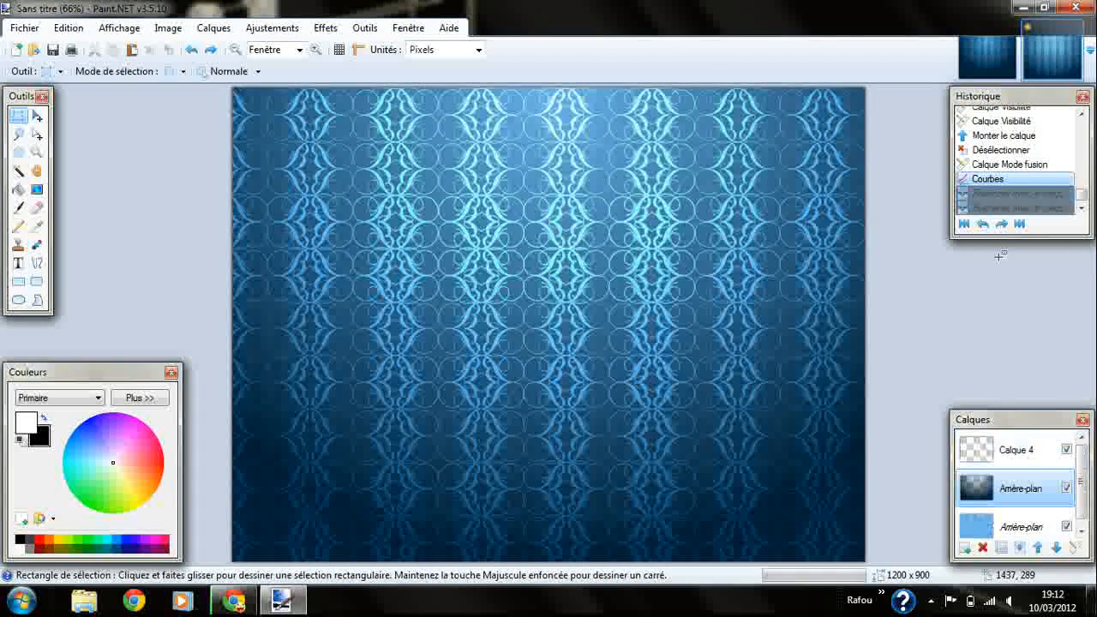
# Hide the pattern layer Calque 4 and merge the gradient Arrière-plan layer down into the plain blue Arrière-plan layer
pyautogui.click(1066, 449)
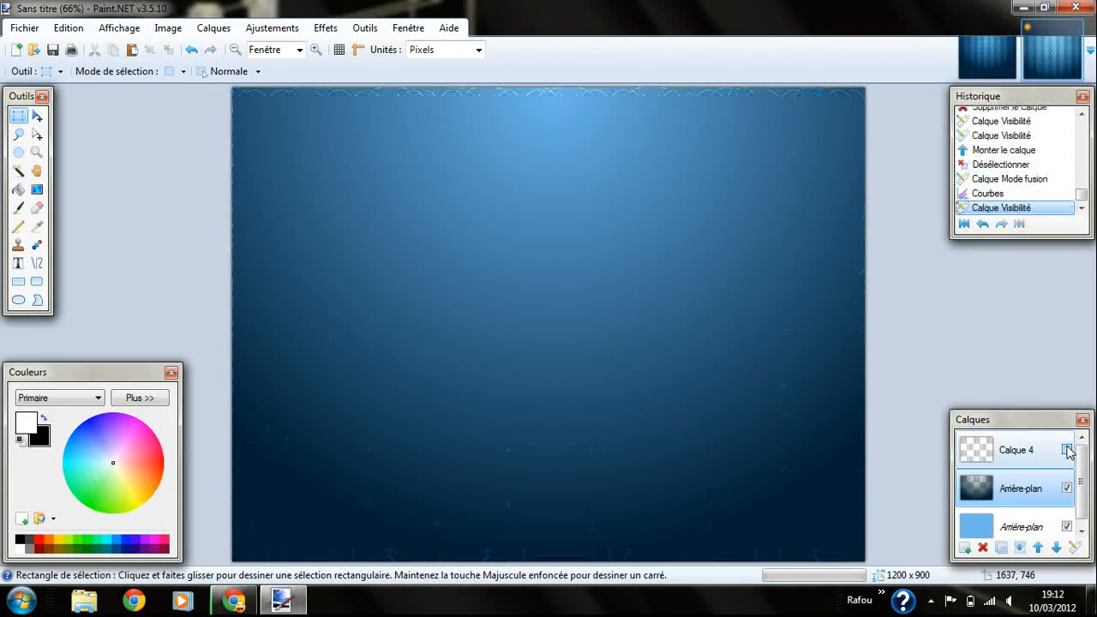
pyautogui.click(1022, 517)
pyautogui.click(1052, 473)
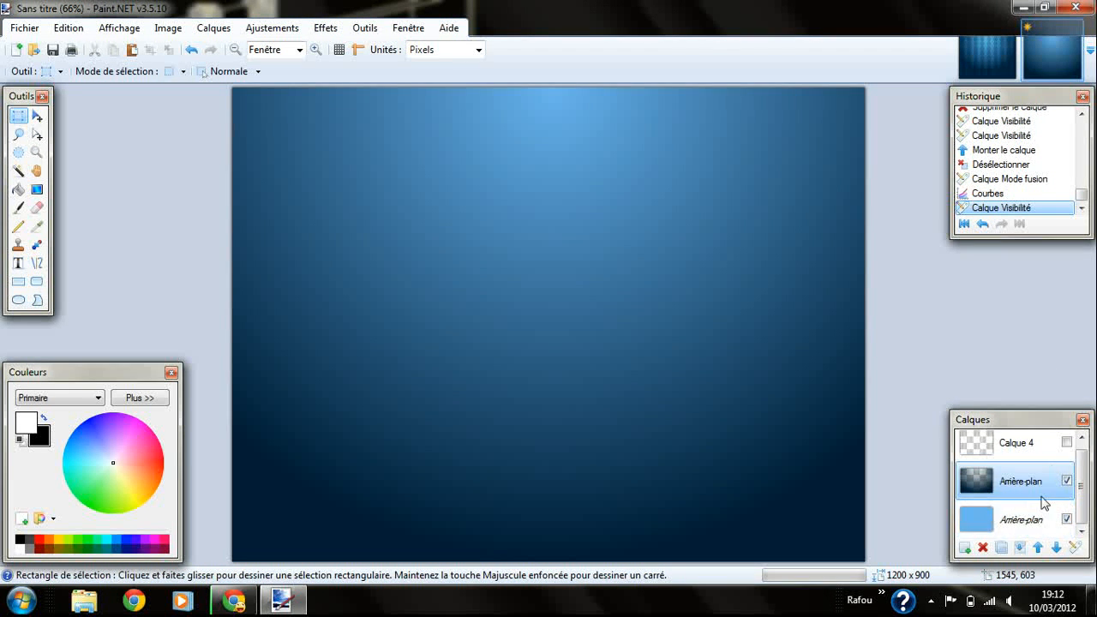
pyautogui.click(1019, 546)
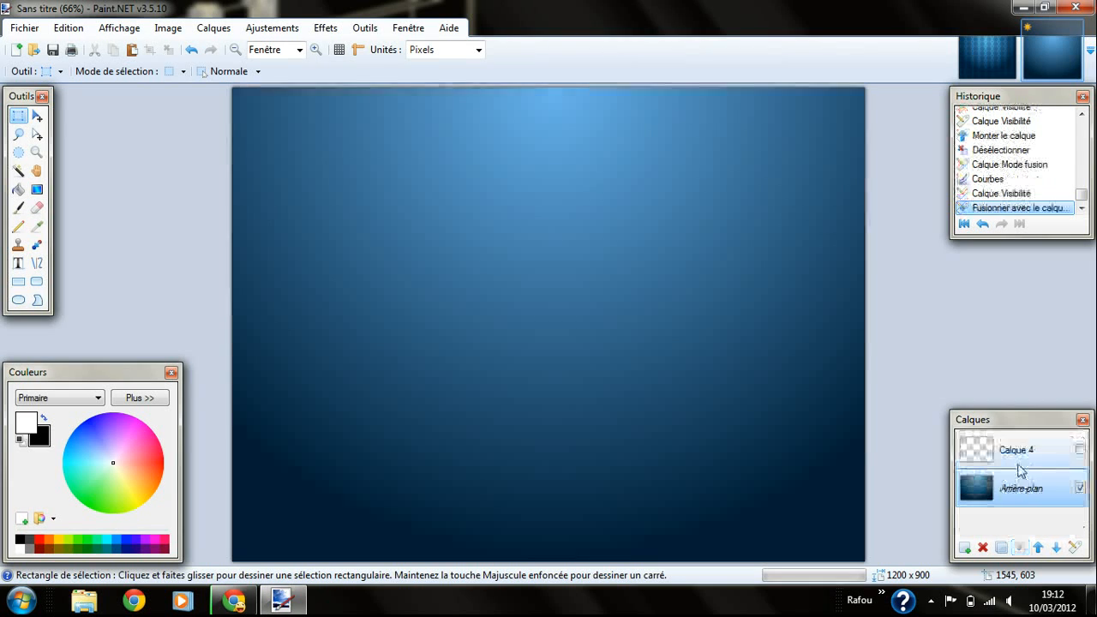
# Show the pattern layer Calque 4 again and merge it down into the blue gradient Arrière-plan layer
pyautogui.click(1081, 450)
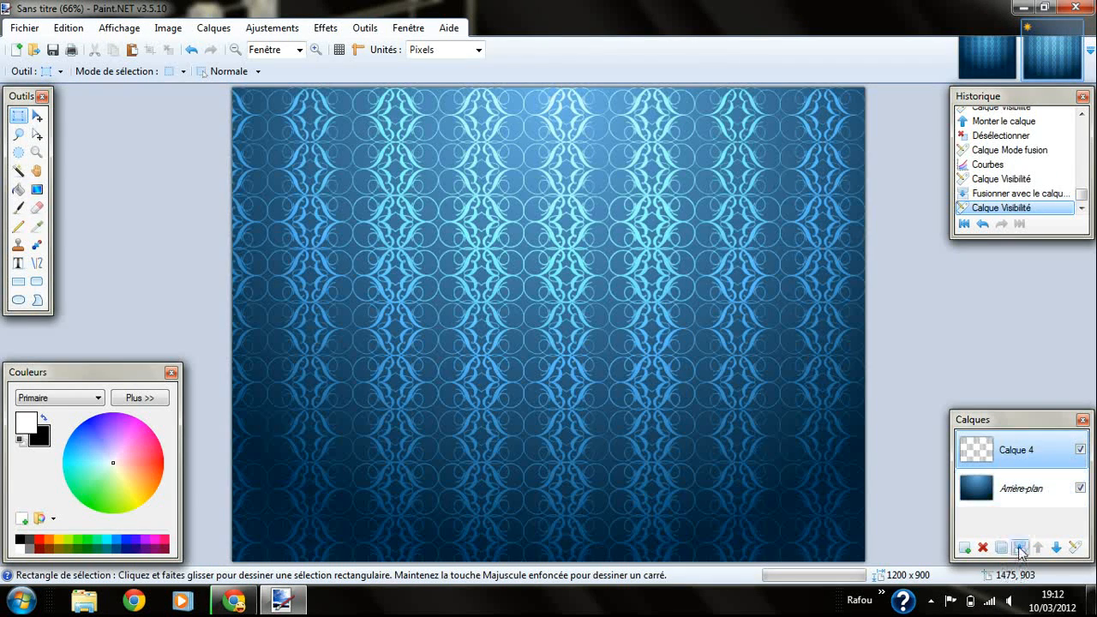
pyautogui.click(1019, 547)
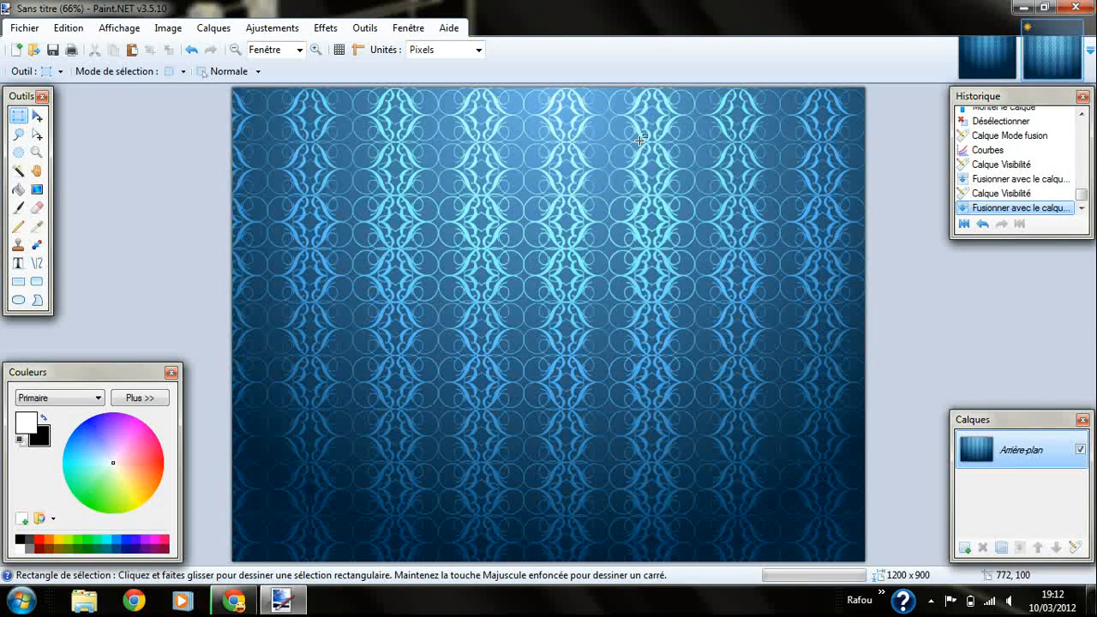
pyautogui.click(931, 600)
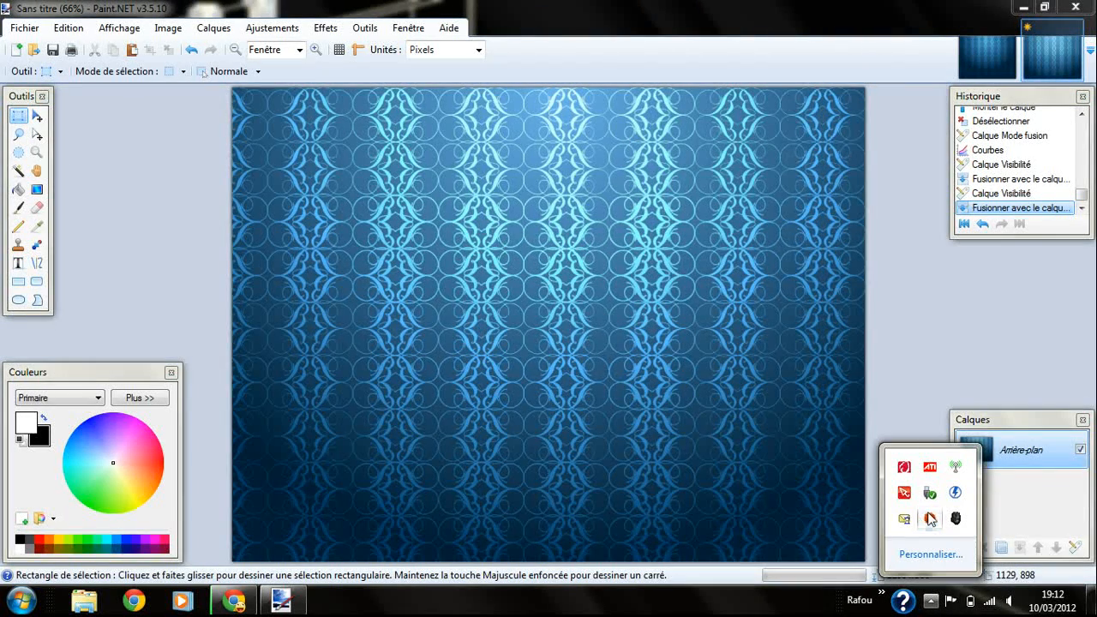